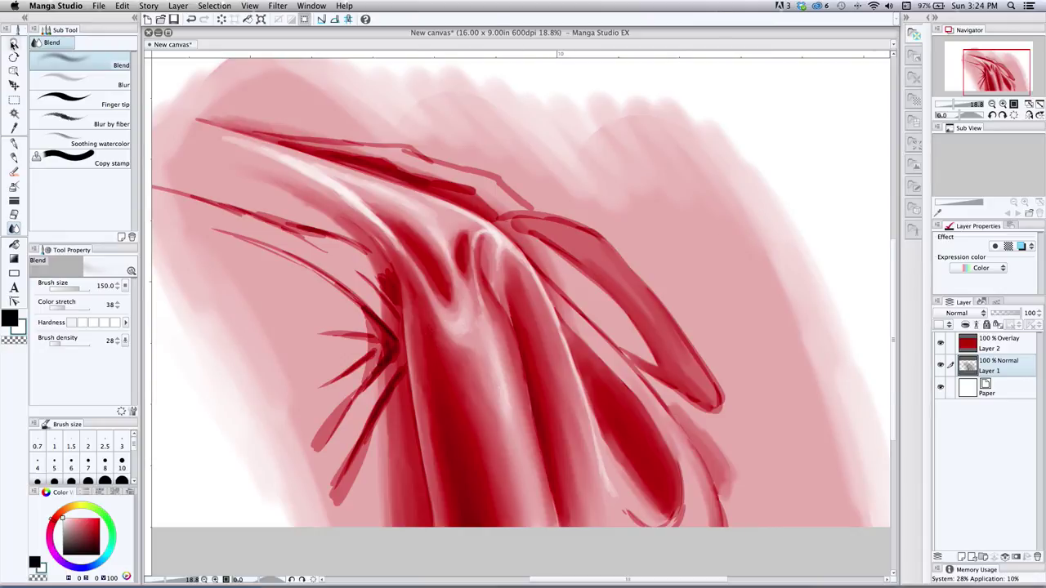
Soften the lowest diagonal crease radiating from the pinch point with the Blend tool at brush size 80
click(13, 44)
drag(527, 335, 531, 335)
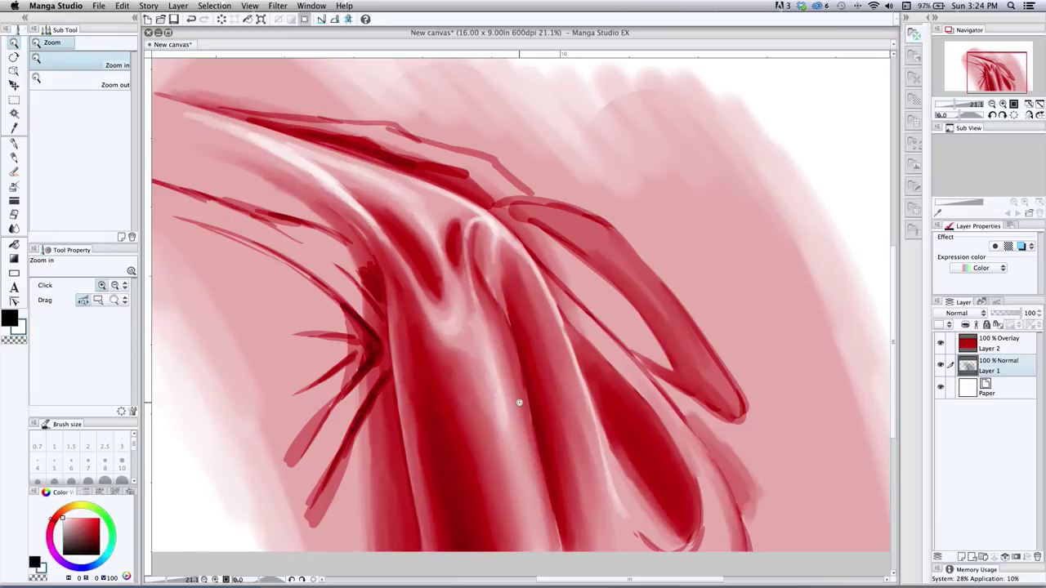
mouse_move(450, 414)
mouse_down()
mouse_move(469, 411)
mouse_move(465, 399)
mouse_up()
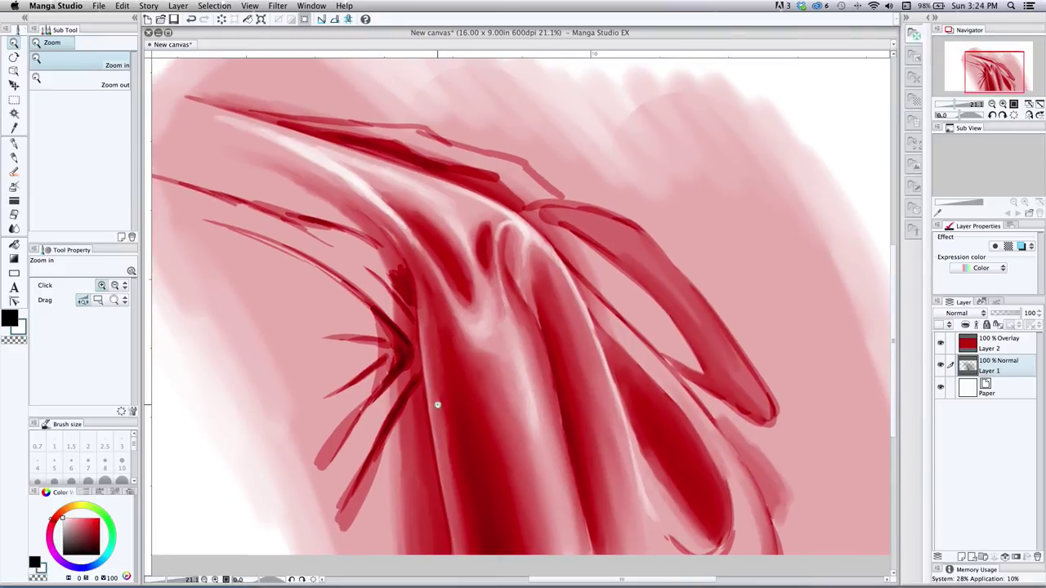
click(14, 228)
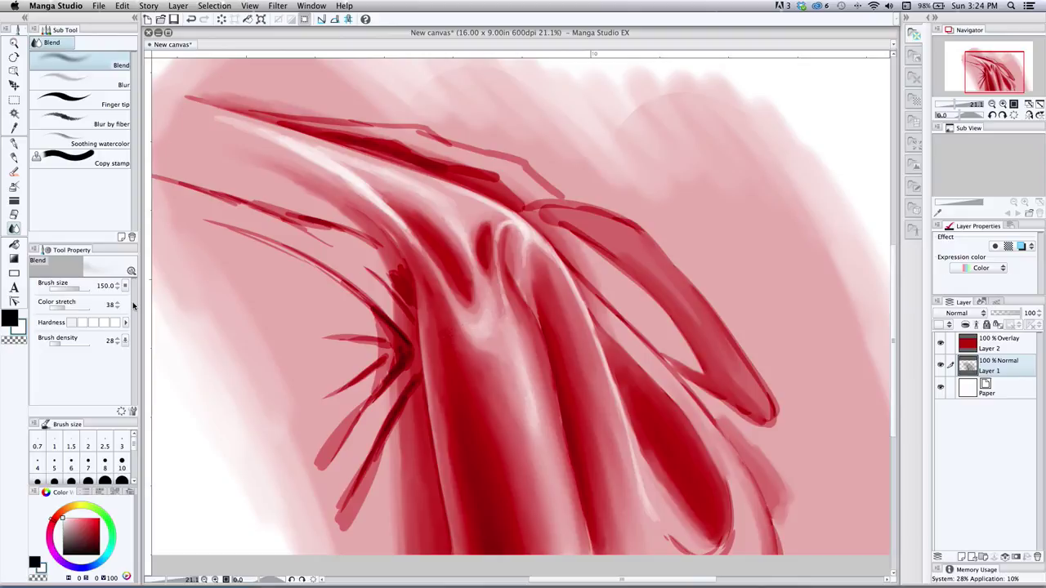
key(bracketleft)
key(bracketleft)
key(bracketleft)
key(bracketright)
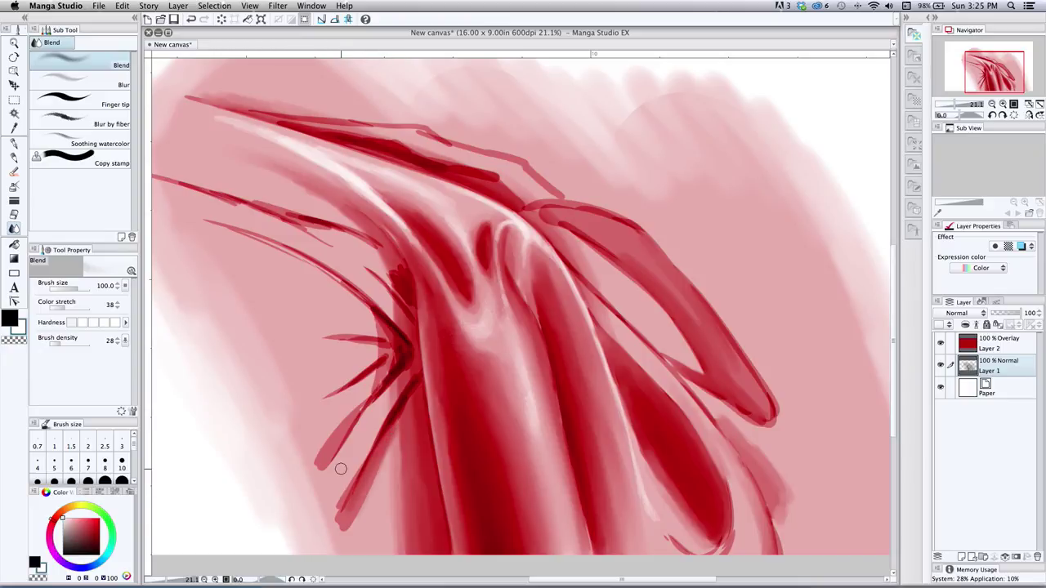
key(bracketleft)
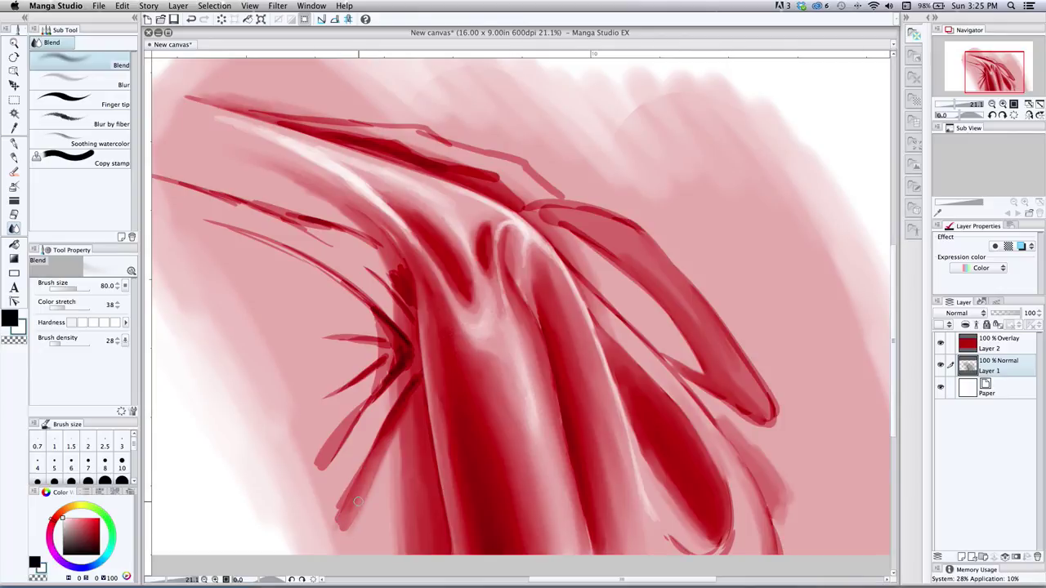
Darken the crease just above the pinch point, beside the main fold, using the G-pen at size 50
click(14, 143)
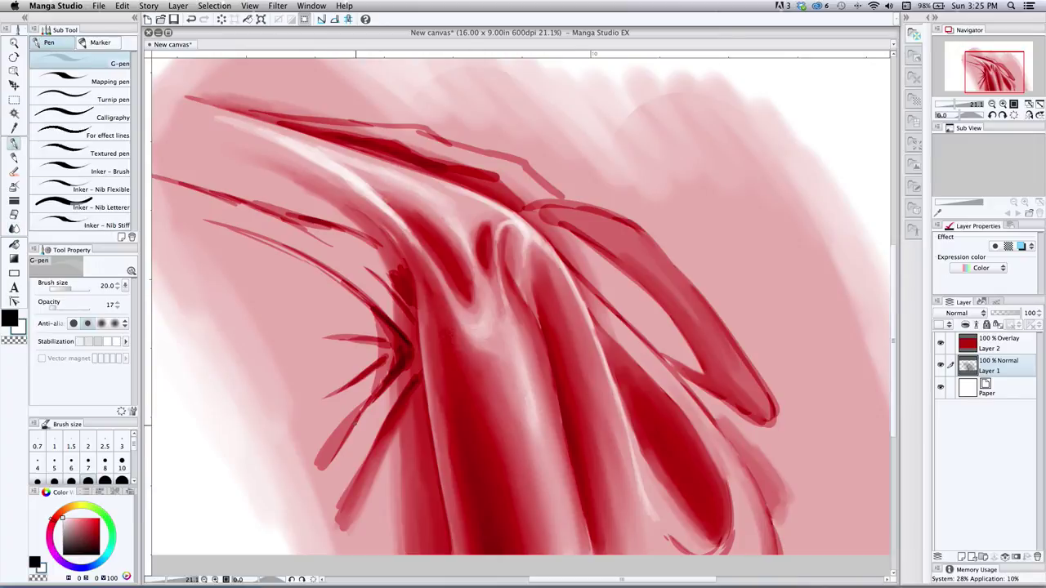
key(bracketright)
key(bracketright)
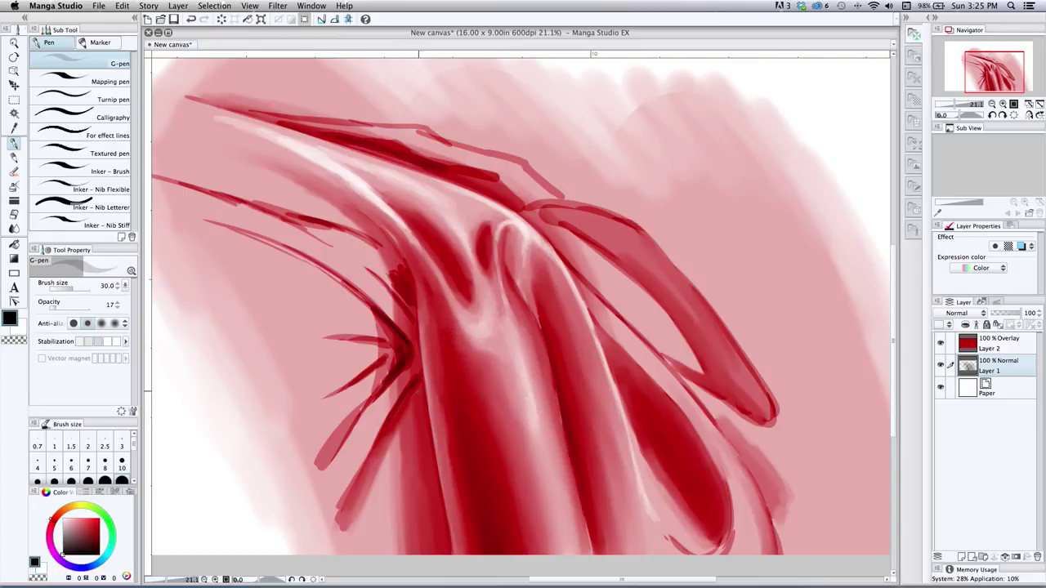
key(bracketright)
key(])
drag(402, 281, 392, 242)
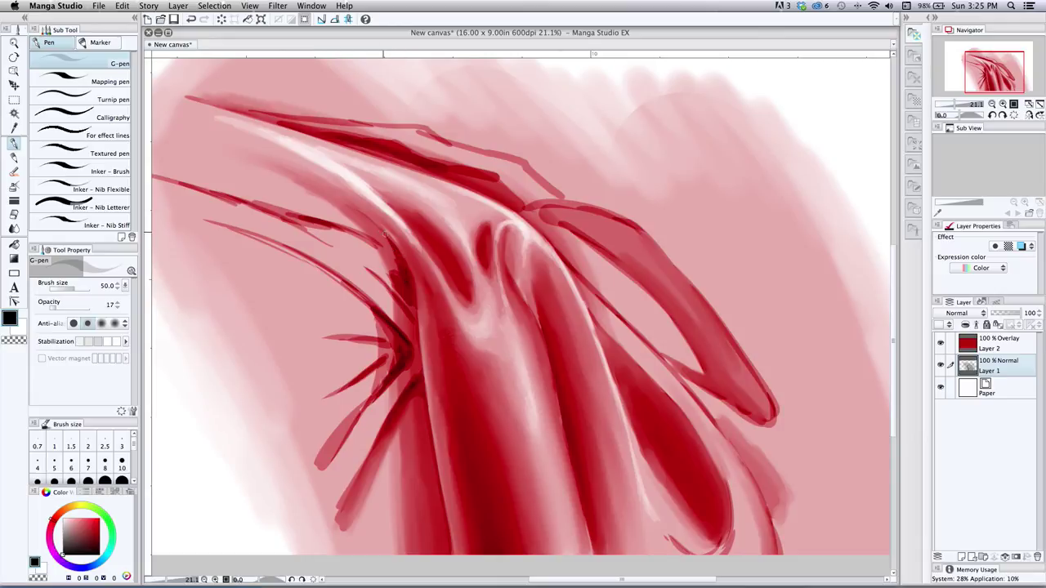
Deepen the upper-left fold line with the G-pen at size 80 and undo the circular stroke drawn over the folds
key(bracketright)
key(bracketright)
drag(302, 222, 381, 260)
mouse_move(344, 228)
mouse_down()
mouse_move(391, 255)
mouse_move(490, 201)
mouse_move(592, 474)
mouse_move(424, 267)
mouse_up()
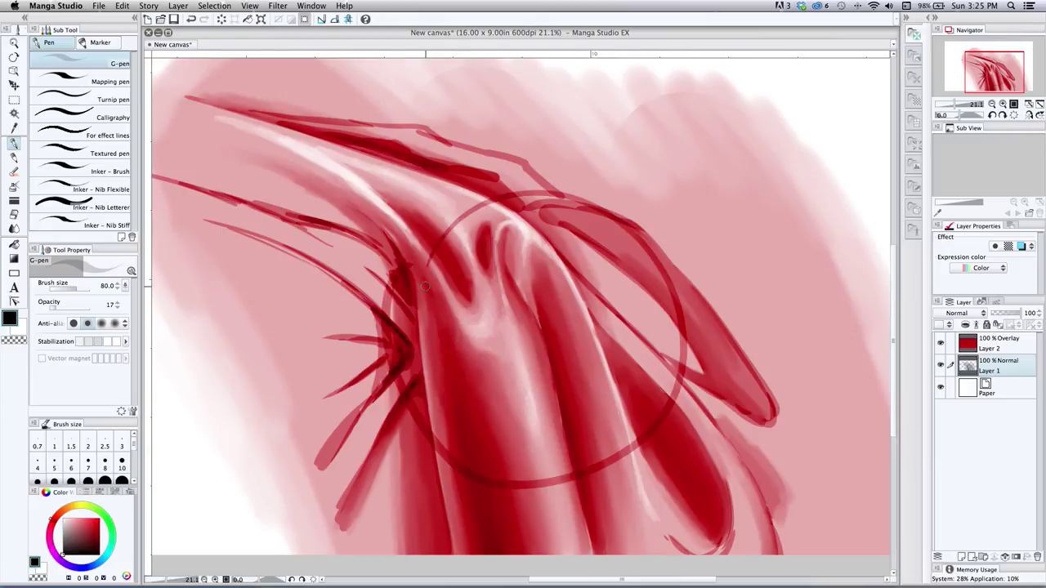
key(super+z)
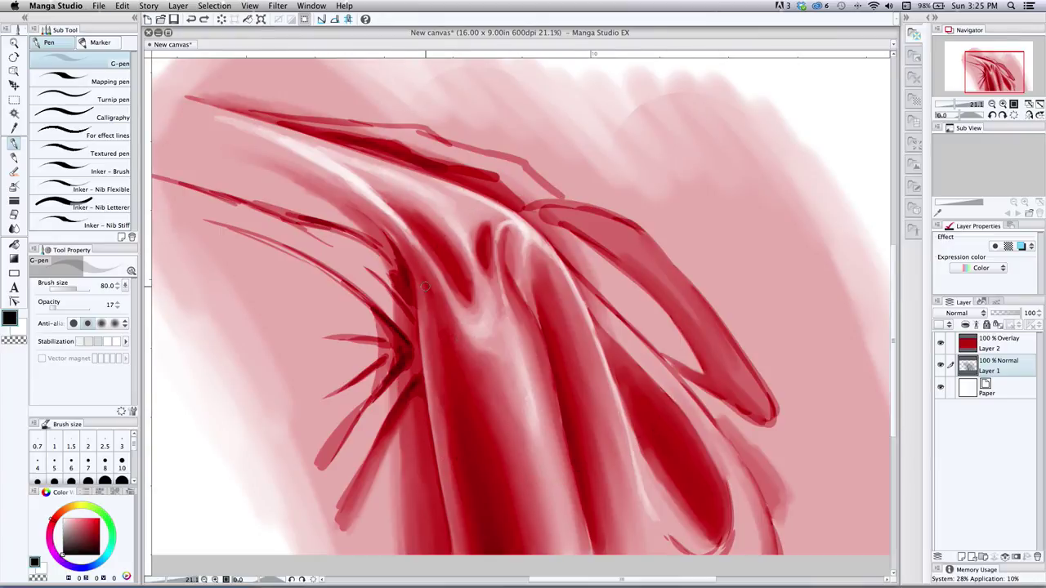
Darken the long curved crease entering the pinch point with the G-pen, size 100, and soften it and the radiating creases with Blend, size 70
drag(373, 305, 311, 263)
key(])
mouse_move(352, 292)
mouse_down()
mouse_move(255, 233)
mouse_move(367, 314)
mouse_up()
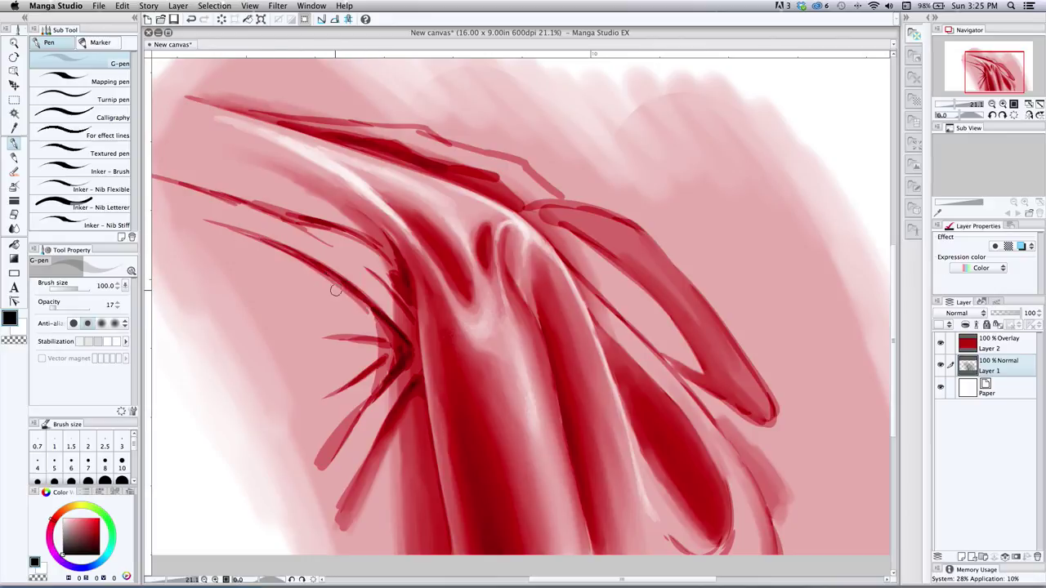
click(13, 230)
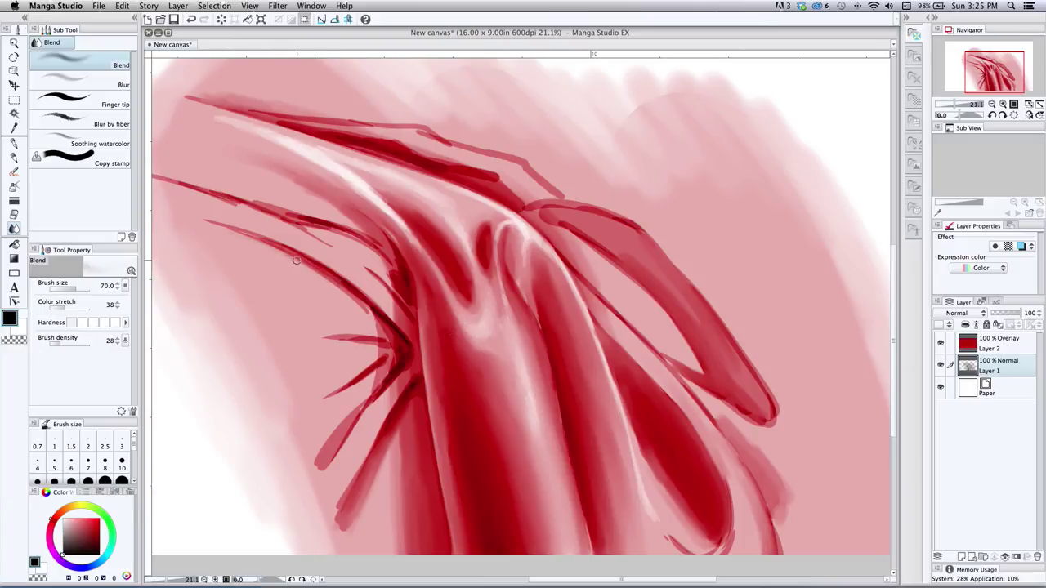
mouse_move(299, 257)
mouse_down()
mouse_move(395, 330)
mouse_move(374, 314)
mouse_move(382, 330)
mouse_move(347, 333)
mouse_move(372, 343)
mouse_move(296, 339)
mouse_move(373, 339)
mouse_move(328, 328)
mouse_move(390, 346)
mouse_move(382, 359)
mouse_move(396, 353)
mouse_move(319, 471)
mouse_up()
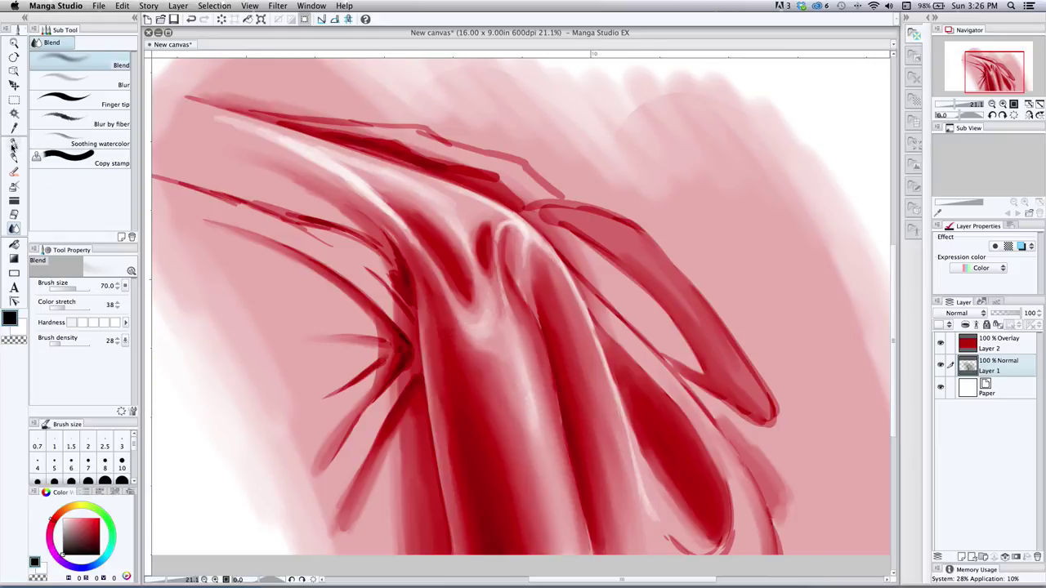
Try overlapping G-pen scribbles at size 100 and opacity 17 on the blank area beside the drapery, and undo them
click(14, 144)
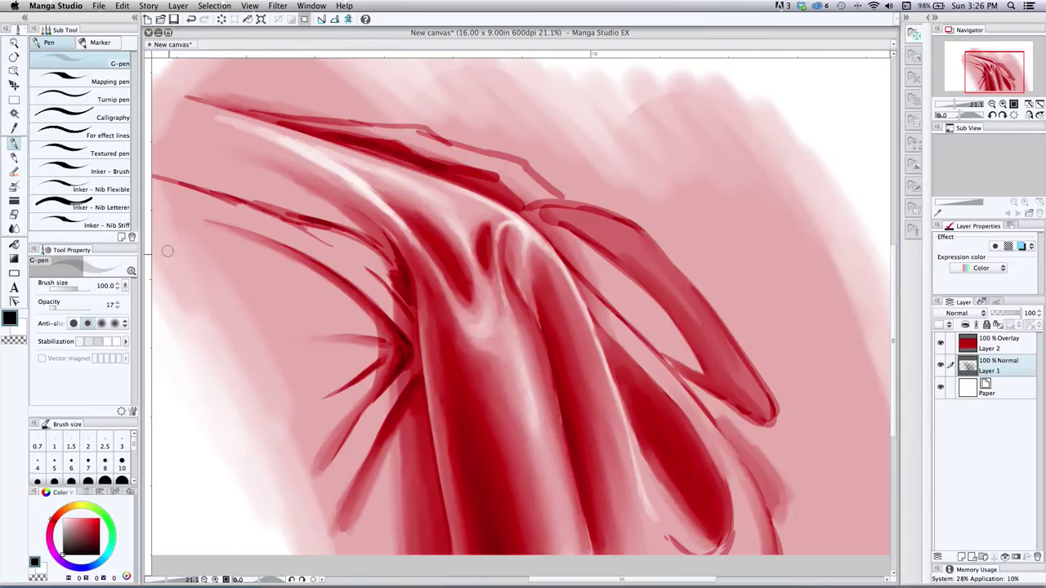
mouse_move(202, 376)
mouse_down()
mouse_move(274, 455)
mouse_move(243, 450)
mouse_move(174, 410)
mouse_move(229, 480)
mouse_up()
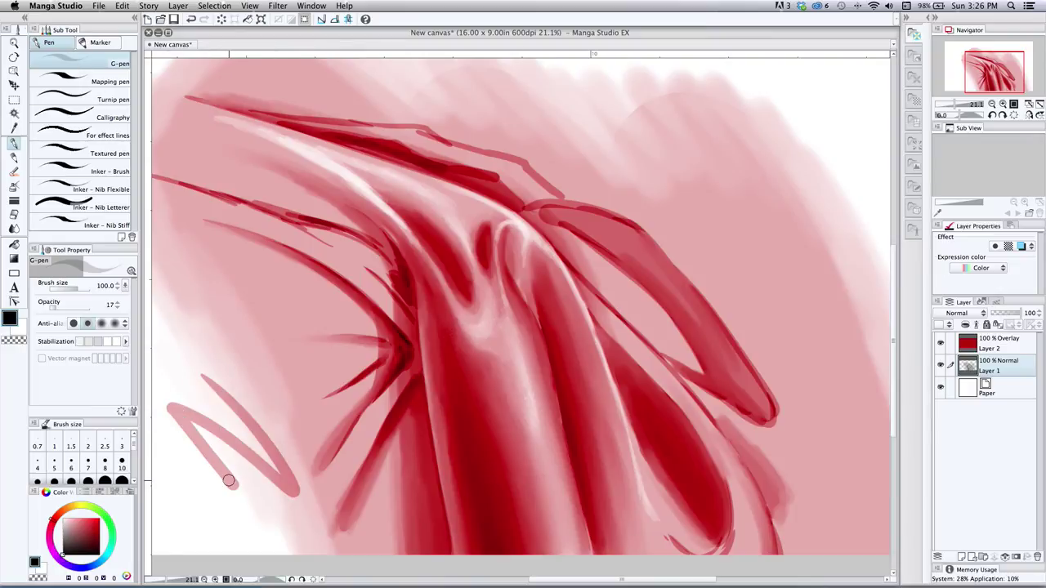
key(super+z)
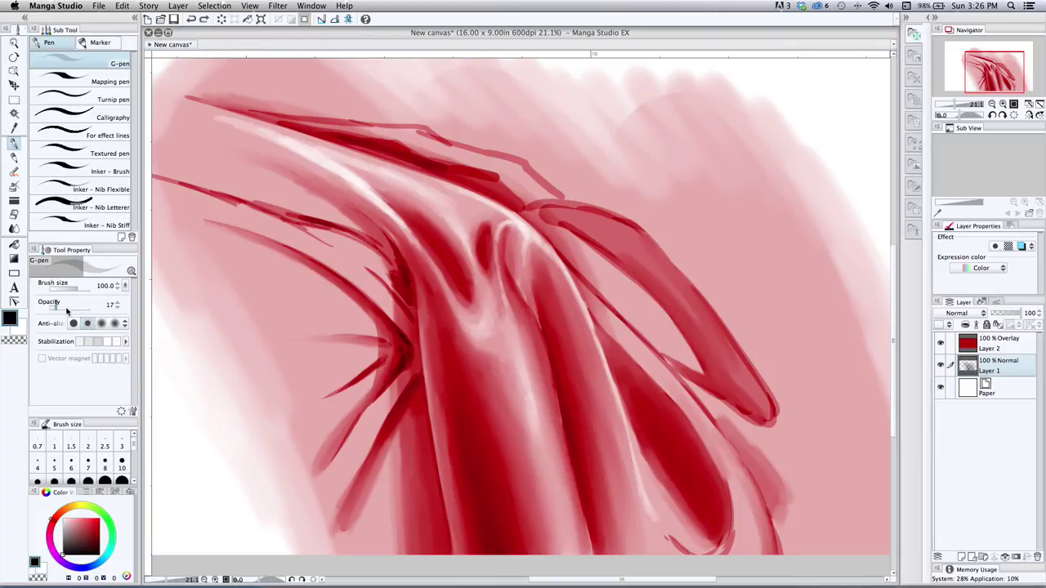
mouse_move(202, 380)
mouse_down()
mouse_move(247, 464)
mouse_move(193, 416)
mouse_move(232, 477)
mouse_move(186, 436)
mouse_move(219, 479)
mouse_up()
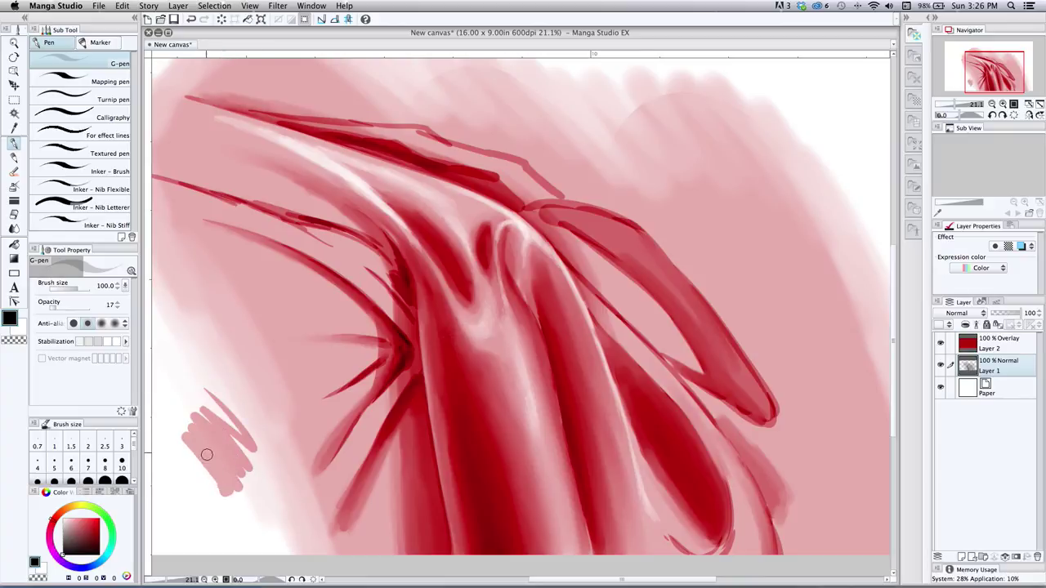
drag(196, 385, 222, 497)
key(super+z)
key(super+z)
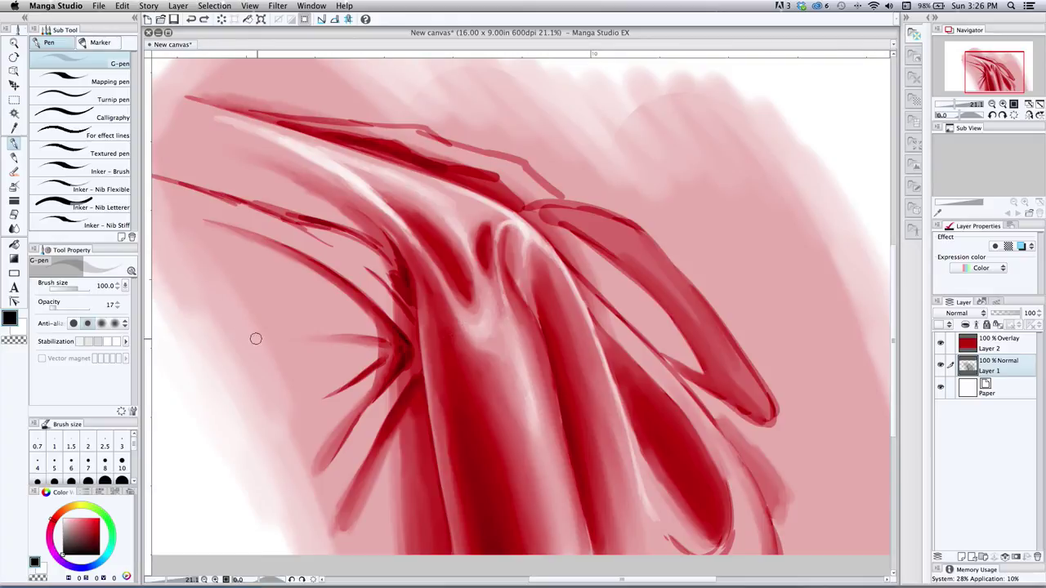
Hide the red Overlay layer and darken the upper end of the lowest diagonal crease with the G-pen at size 120
key(bracketright)
click(941, 343)
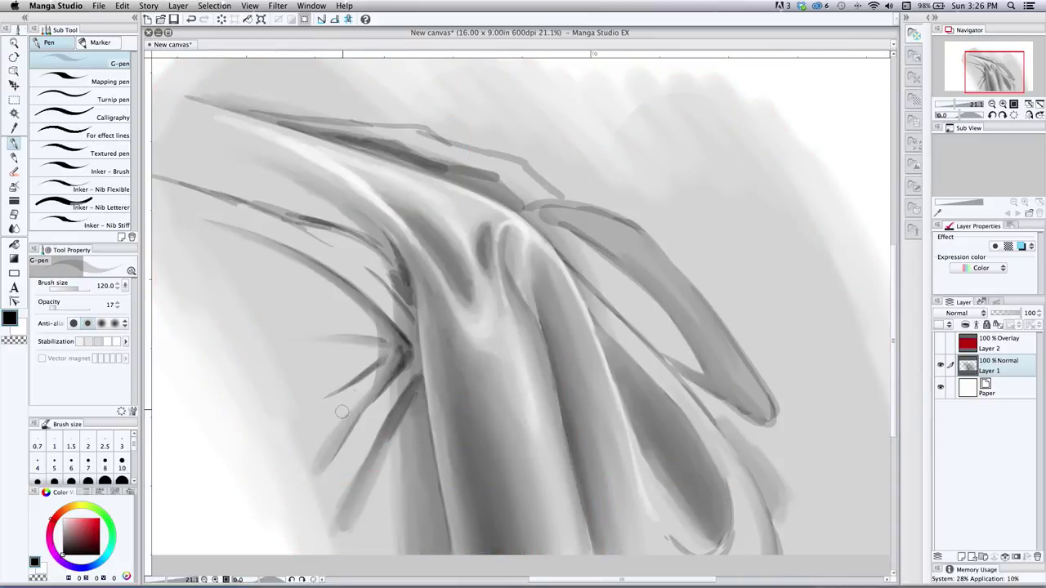
drag(409, 394, 378, 448)
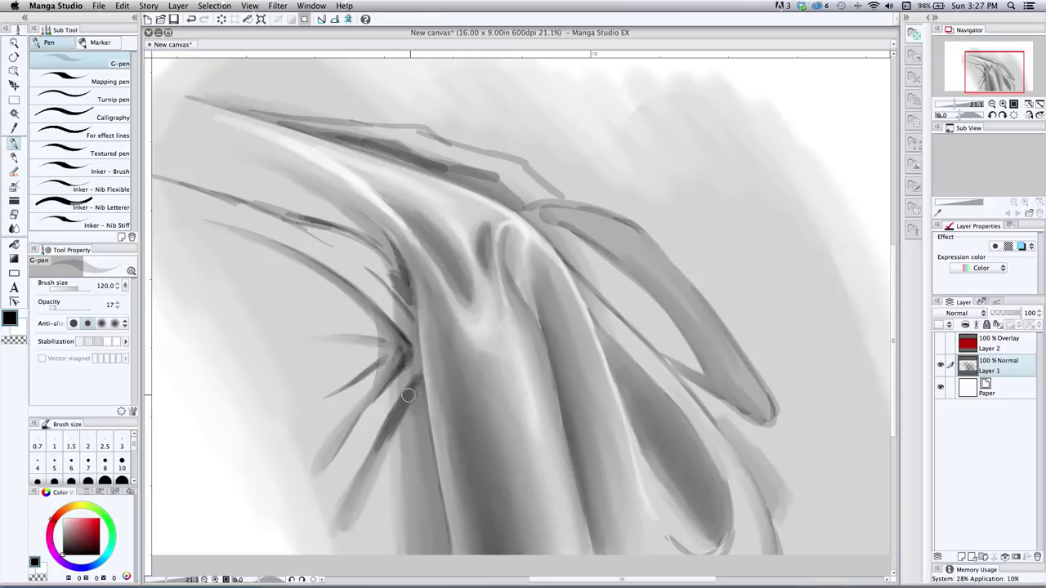
drag(421, 394, 417, 383)
Build up a dark shadow along the main vertical fold's left edge with the G-pen, reducing the size from 150 to 100
key(])
mouse_move(411, 402)
mouse_down()
mouse_move(419, 459)
mouse_move(412, 392)
mouse_move(430, 555)
mouse_move(434, 500)
mouse_up()
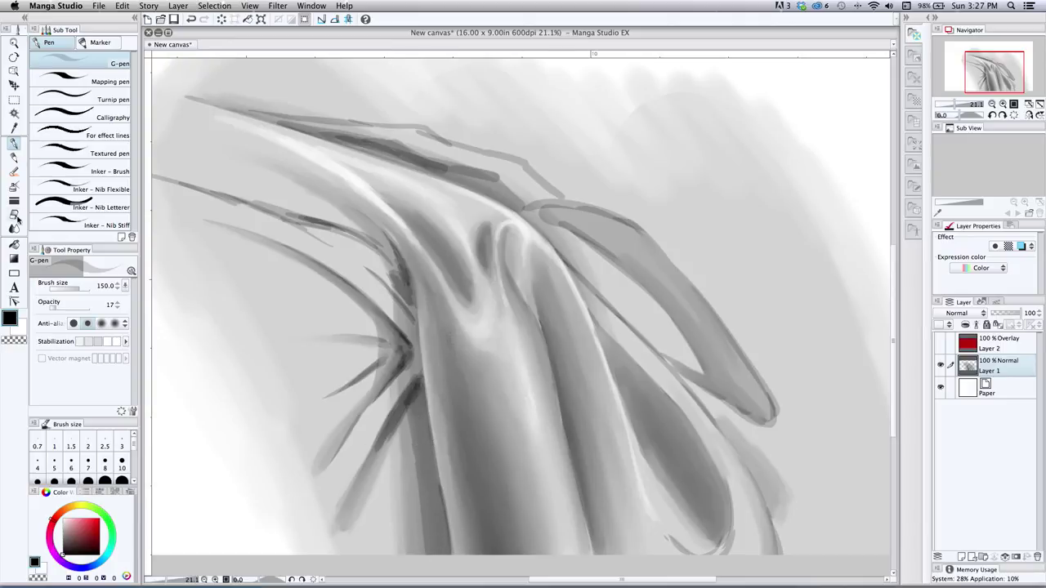
key([)
drag(418, 392, 431, 480)
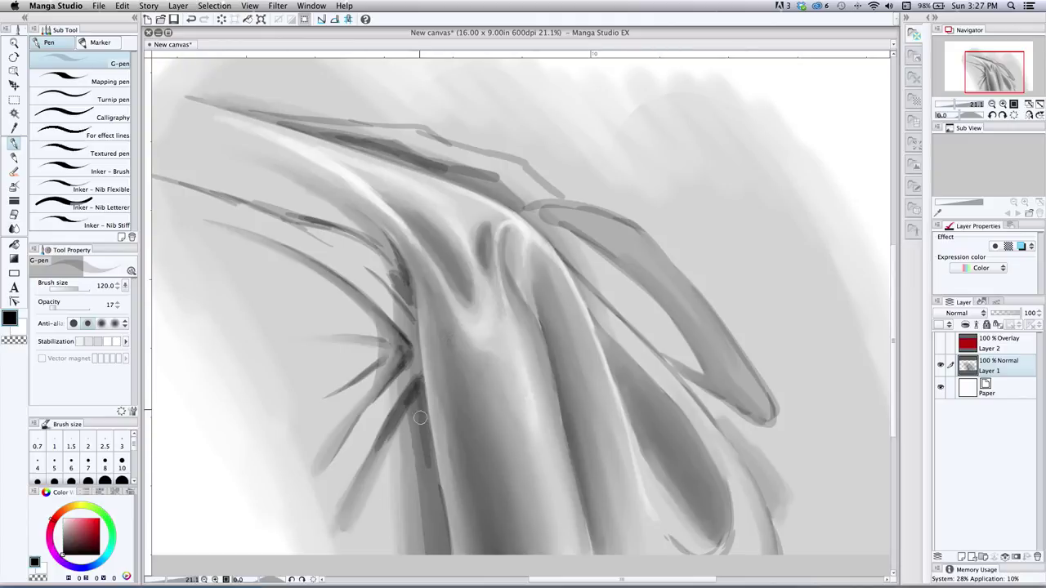
drag(422, 417, 443, 529)
key(bracketleft)
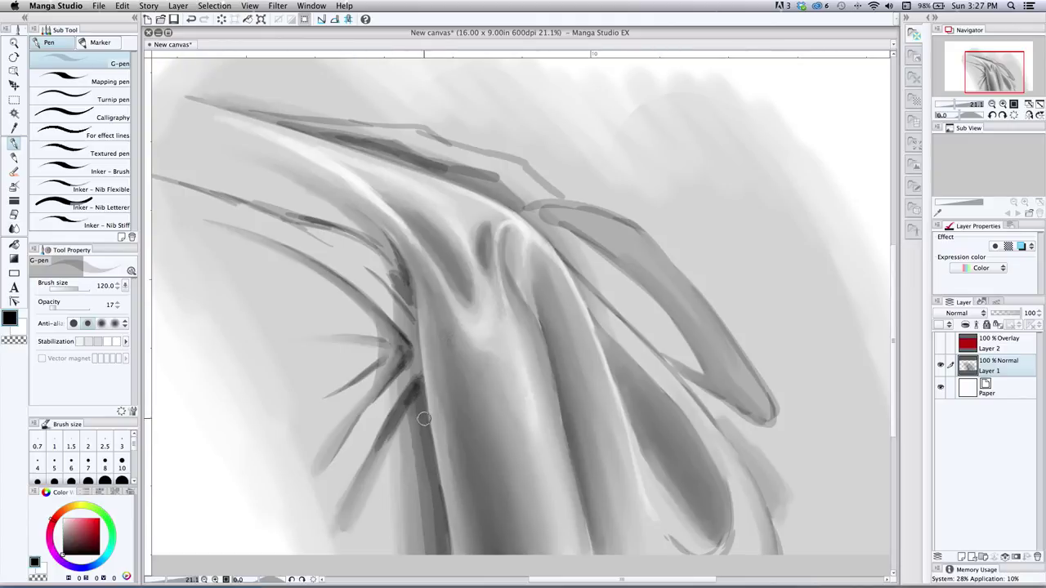
drag(431, 455, 440, 545)
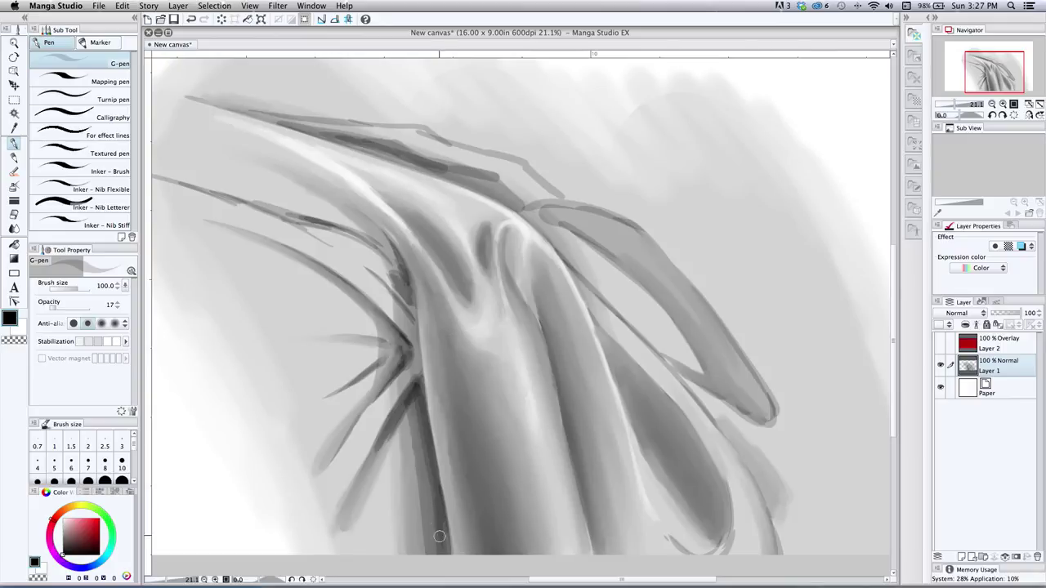
Soften the new shadow along the main fold's left edge with the Blend tool at size 70
click(15, 44)
mouse_move(438, 521)
mouse_down()
mouse_move(452, 528)
mouse_move(421, 518)
mouse_up()
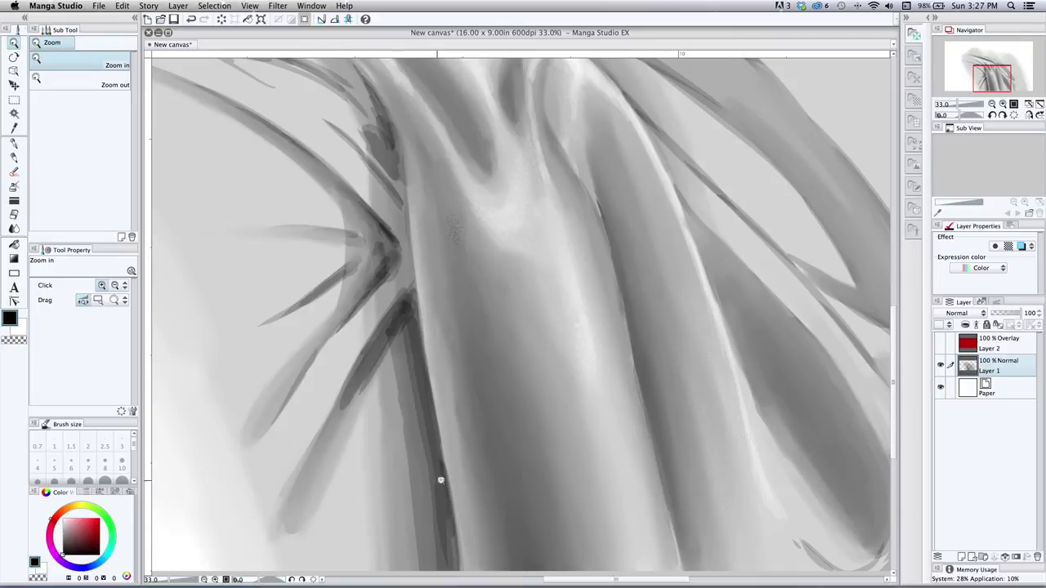
click(17, 231)
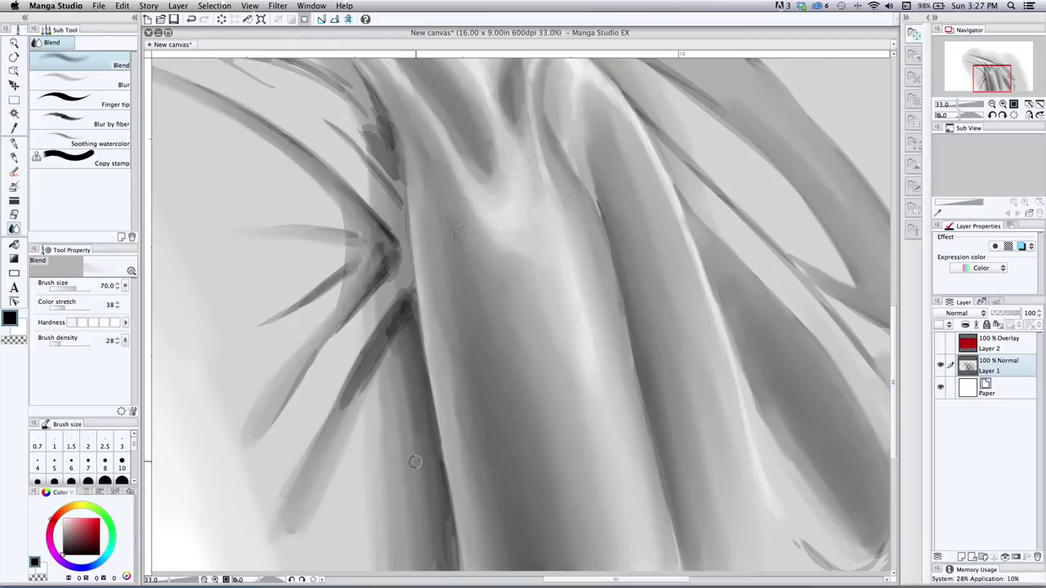
Set the Blend tool to maximum hardness and size 60, and smear the shadow strip's tones along the fold's length
drag(77, 327, 112, 324)
key([)
drag(382, 397, 385, 464)
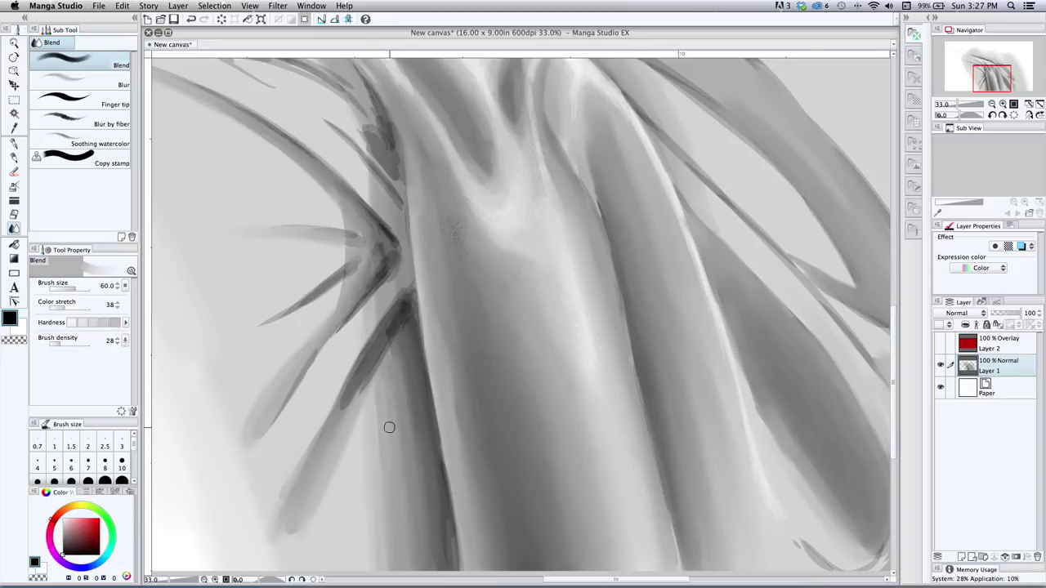
drag(405, 377, 411, 466)
drag(408, 395, 420, 458)
drag(407, 367, 421, 465)
mouse_move(402, 360)
mouse_down()
mouse_move(410, 411)
mouse_move(402, 409)
mouse_move(416, 417)
mouse_move(425, 476)
mouse_up()
drag(417, 428, 429, 514)
mouse_move(421, 462)
mouse_down()
mouse_move(426, 522)
mouse_move(416, 441)
mouse_move(430, 527)
mouse_move(417, 389)
mouse_move(441, 560)
mouse_move(409, 432)
mouse_move(419, 536)
mouse_move(401, 446)
mouse_move(410, 559)
mouse_up()
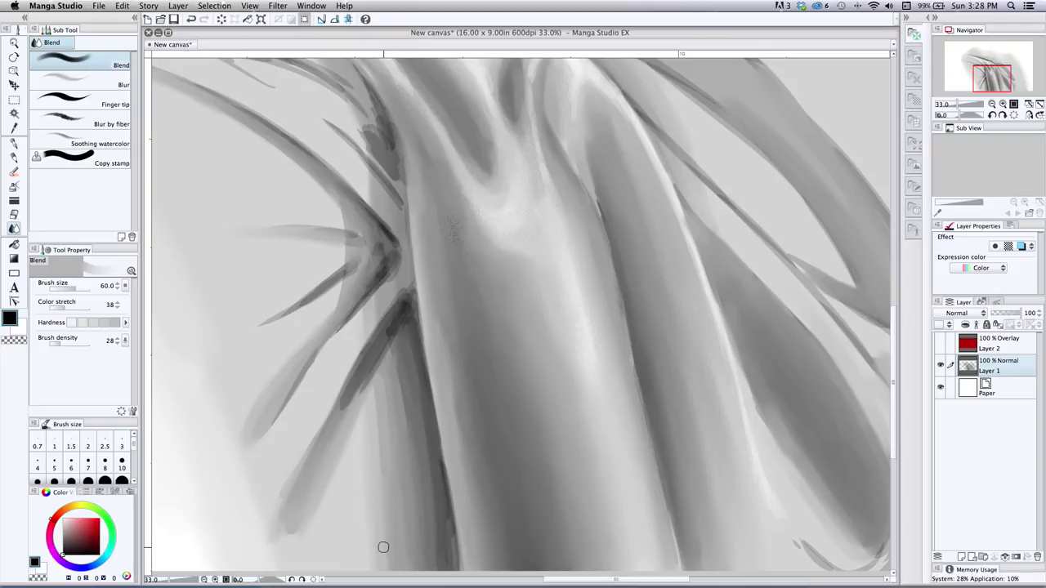
Refine the shadow strip's gradation and soften the lowest diagonal crease with the Blend tool at size 50
key(bracketleft)
drag(415, 356, 434, 475)
drag(419, 399, 432, 519)
mouse_move(415, 421)
mouse_down()
mouse_move(429, 514)
mouse_move(405, 433)
mouse_move(417, 510)
mouse_move(413, 438)
mouse_move(406, 475)
mouse_move(414, 504)
mouse_move(397, 380)
mouse_move(401, 530)
mouse_move(384, 418)
mouse_up()
key(bracketleft)
mouse_move(371, 353)
mouse_down()
mouse_move(334, 424)
mouse_move(402, 336)
mouse_move(388, 331)
mouse_up()
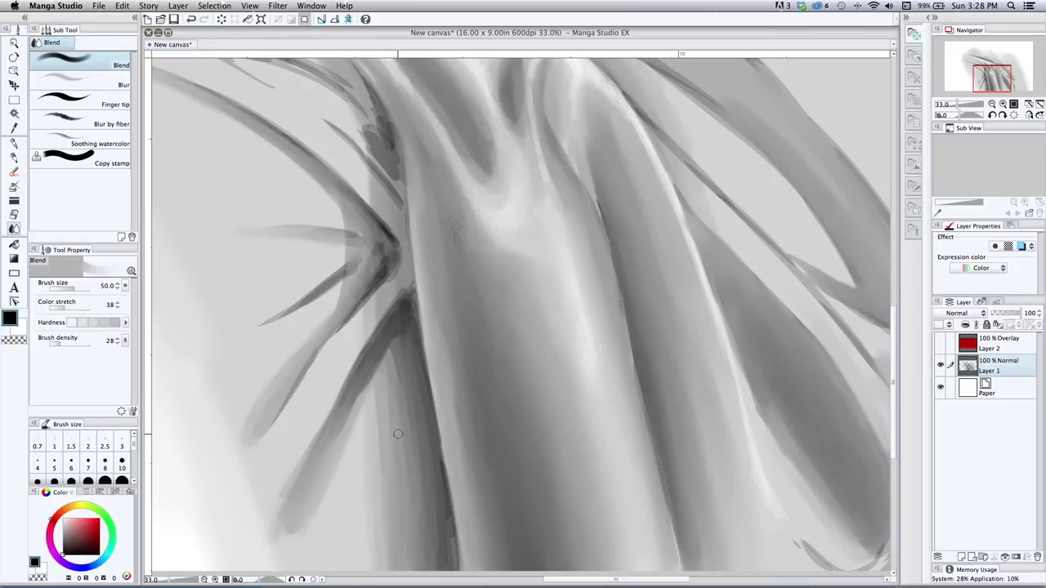
Airbrush the shadow strip using the Highlight brush, enlarged to size 100, in a mid-gray sampled from the strip
alt+click(408, 459)
click(13, 144)
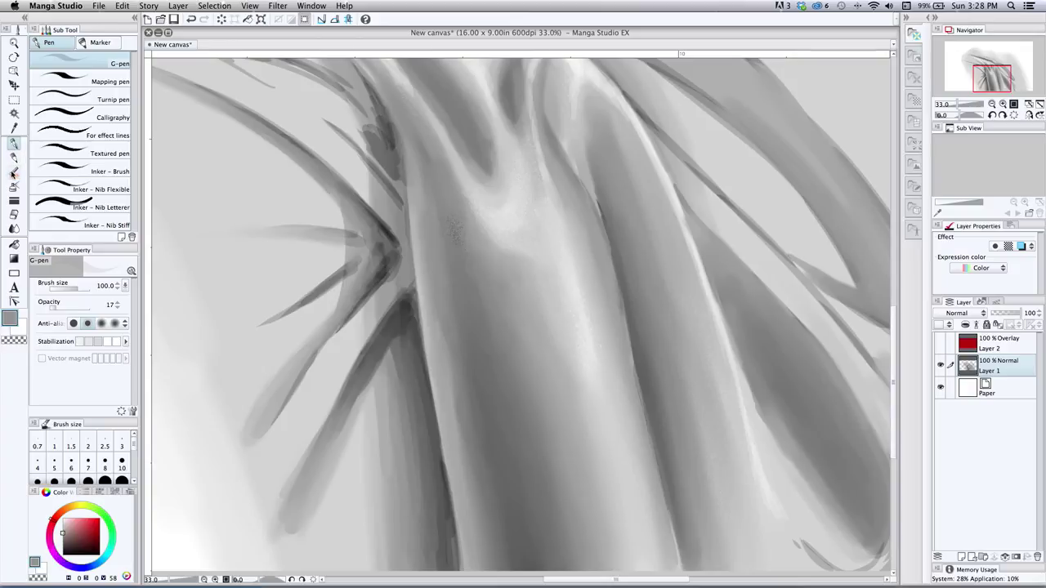
click(14, 186)
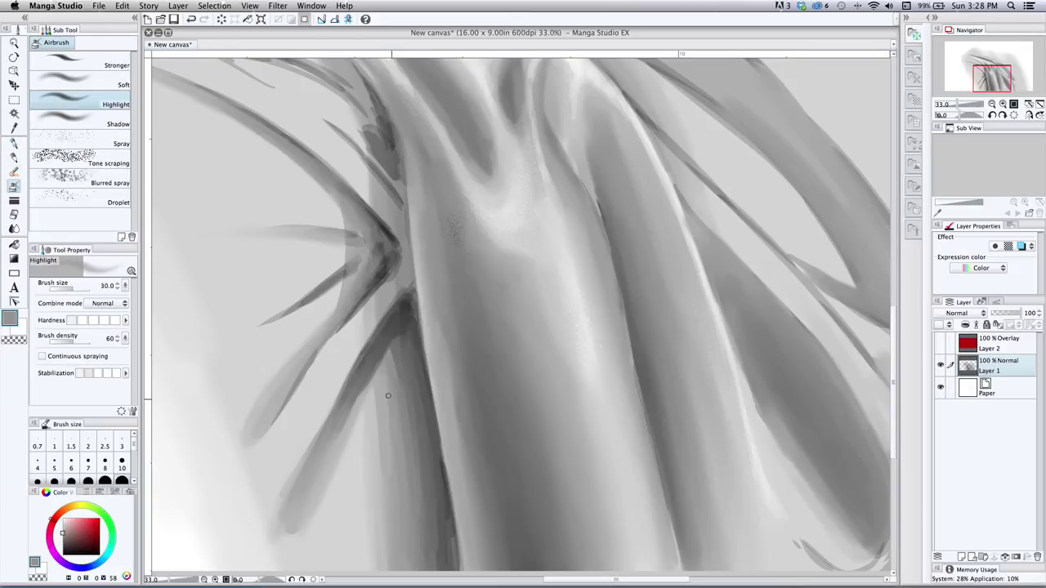
alt+click(409, 417)
key(bracketright)
key(bracketright)
key(bracketright)
key(bracketright)
key(bracketright)
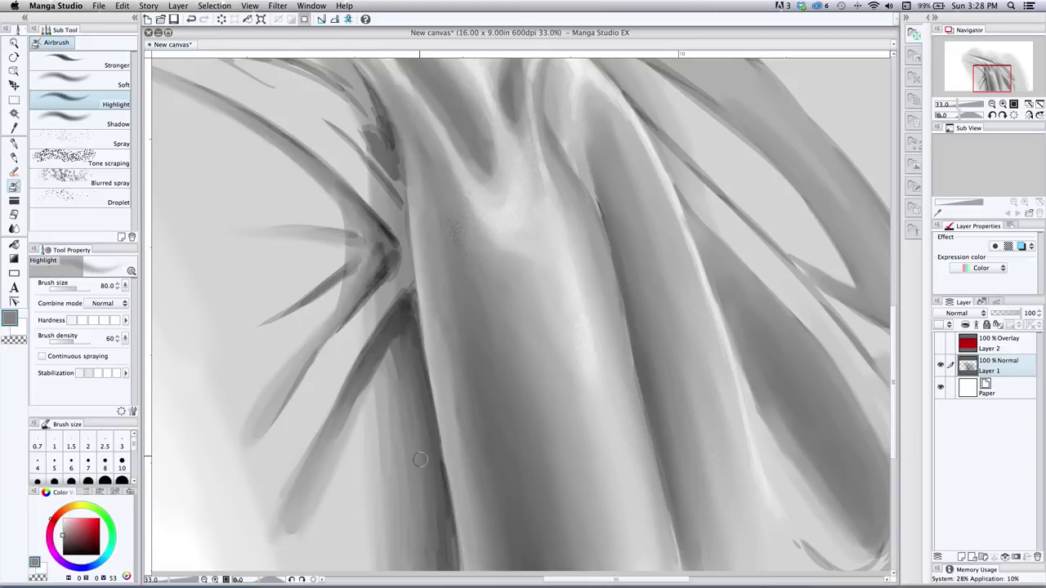
key(bracketright)
key(bracketright)
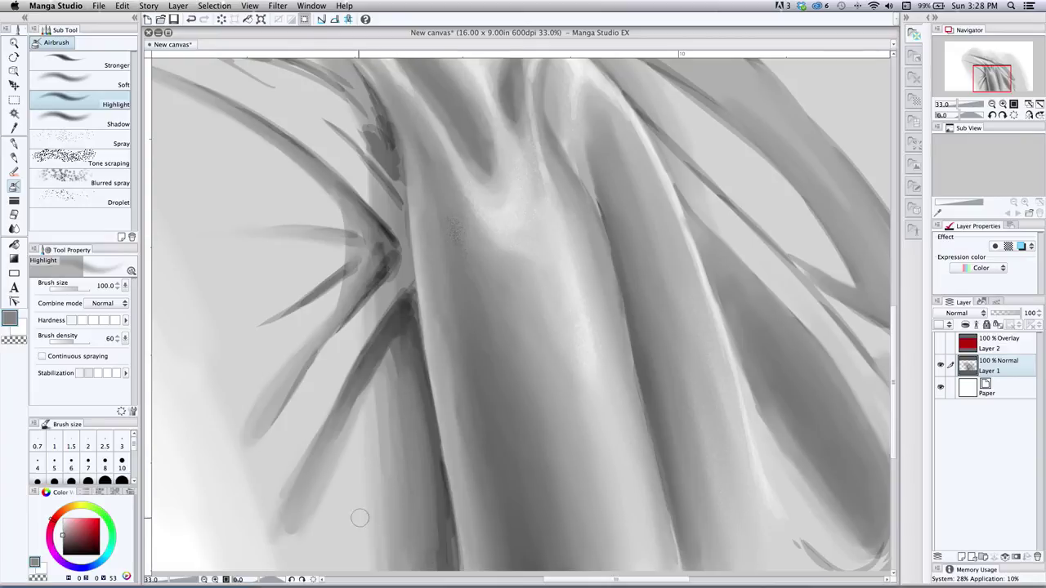
Blend the airbrushed tones down the shadow strip with the Blend tool at size 100
click(14, 229)
key(bracketleft)
key(bracketleft)
key(bracketright)
key(bracketright)
key(bracketright)
key(bracketright)
key(bracketright)
key(bracketright)
mouse_move(418, 382)
mouse_down()
mouse_move(432, 457)
mouse_move(422, 425)
mouse_up()
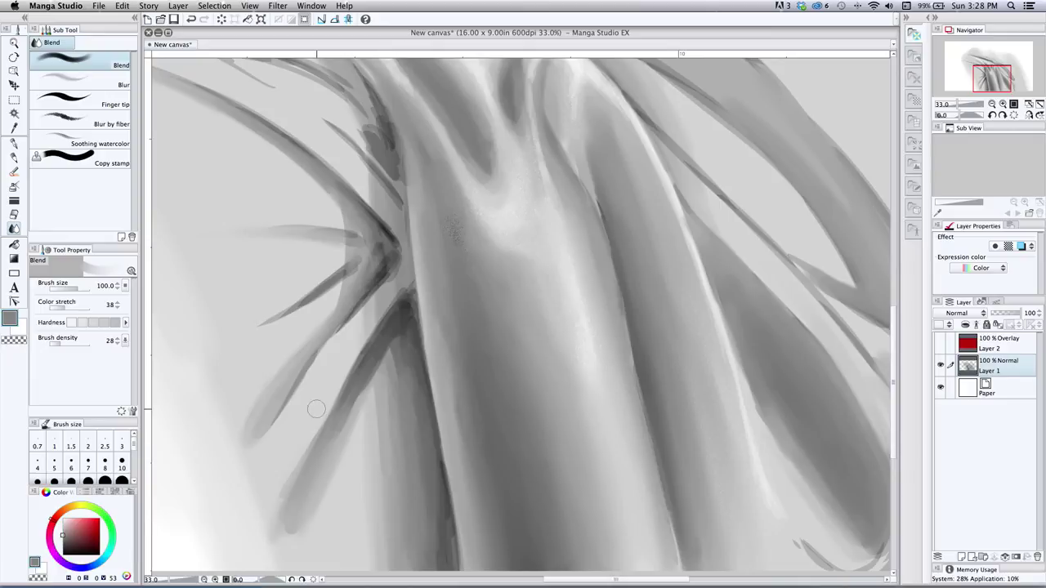
Set the Blend tool to its softest hardness and brush size 80 for the shadow strip
click(74, 323)
key(bracketleft)
key(bracketleft)
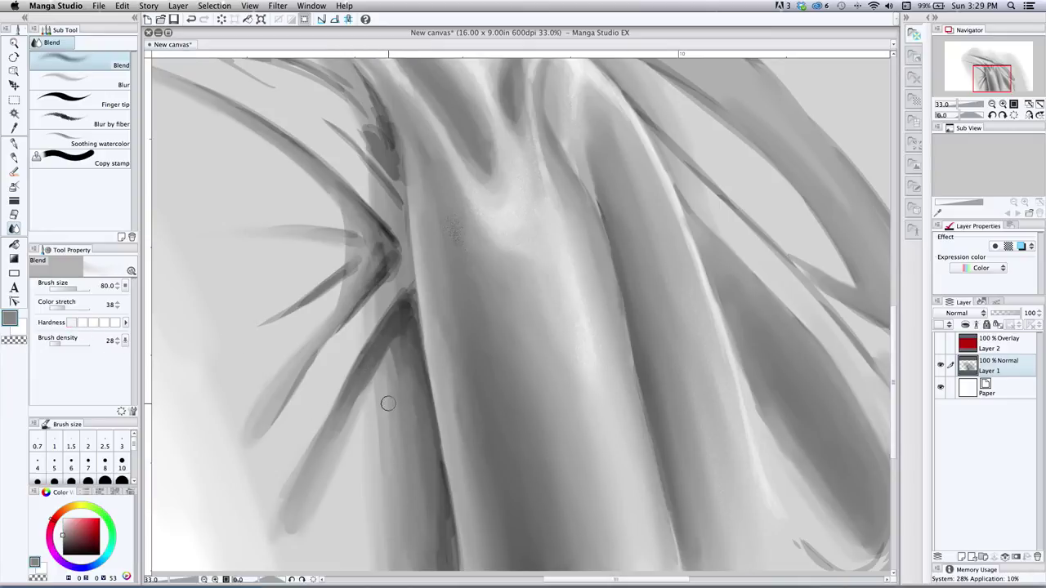
Set the Blend tool to medium hardness and smooth the shadow strip and lowest diagonal crease at sizes 70 to 80
click(89, 326)
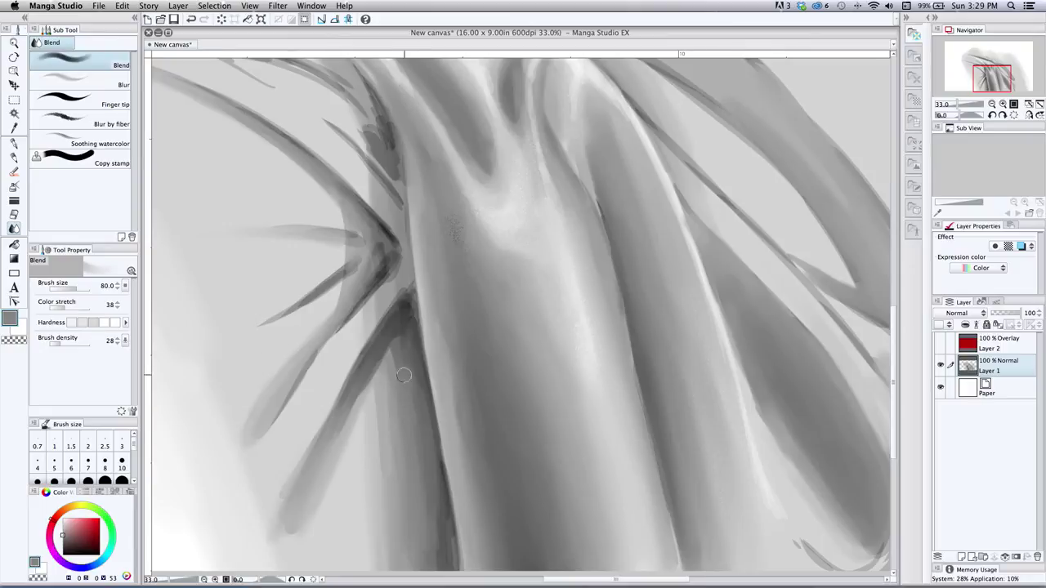
key(bracketleft)
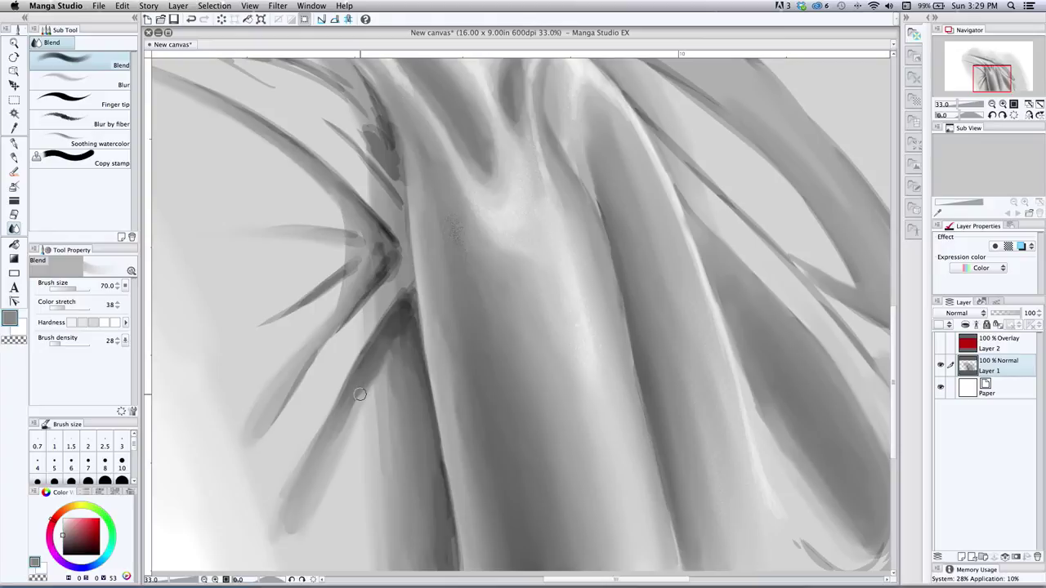
click(13, 42)
drag(325, 347, 282, 326)
drag(236, 270, 250, 266)
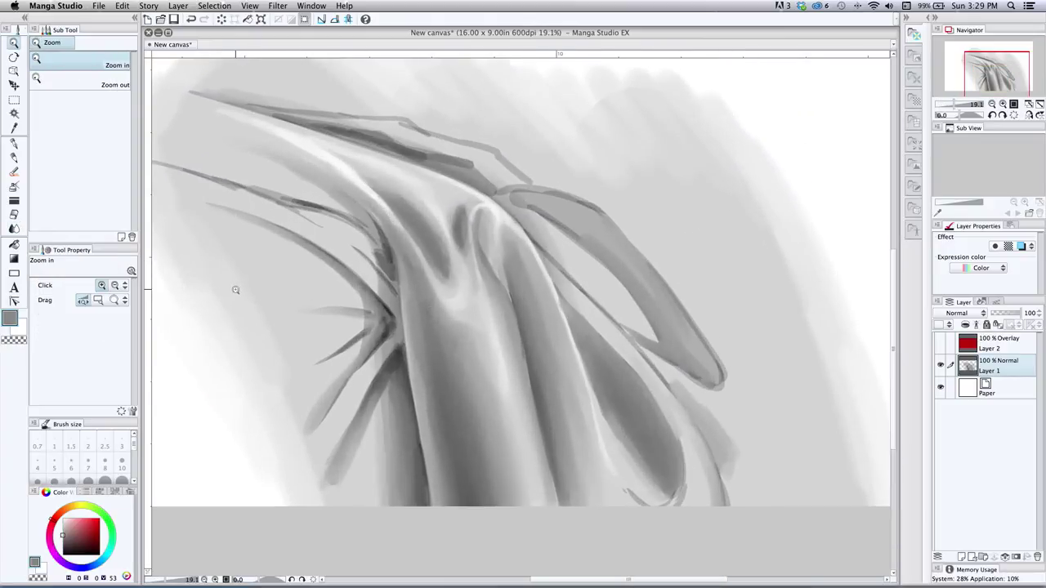
click(14, 227)
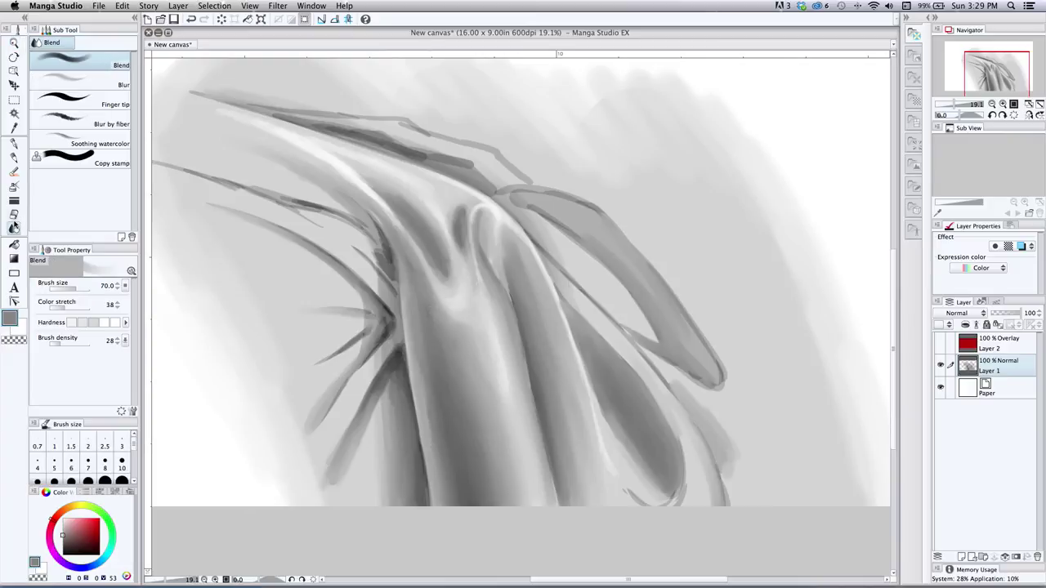
key(bracketleft)
key(bracketright)
key(bracketright)
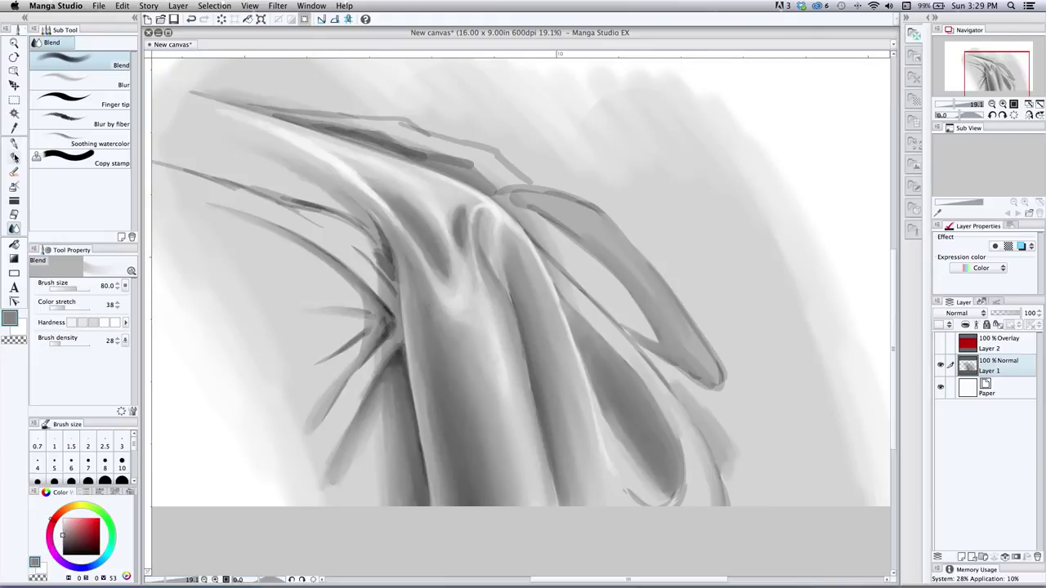
Smooth the rough upper crease line that curves down into the main fold with the Blend tool at size 60
key(bracketleft)
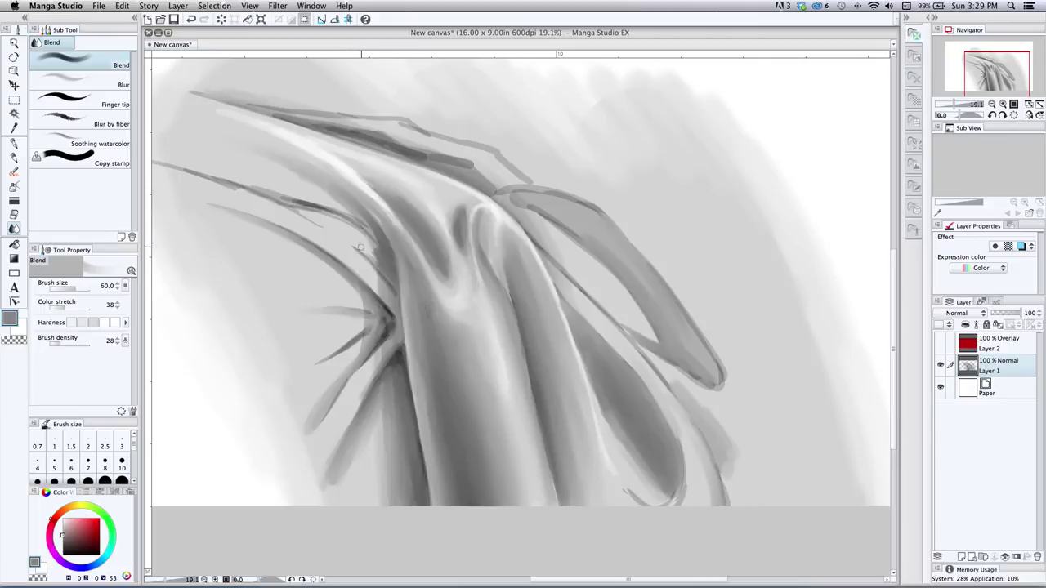
mouse_move(388, 264)
mouse_down()
mouse_move(326, 213)
mouse_move(357, 228)
mouse_move(283, 201)
mouse_up()
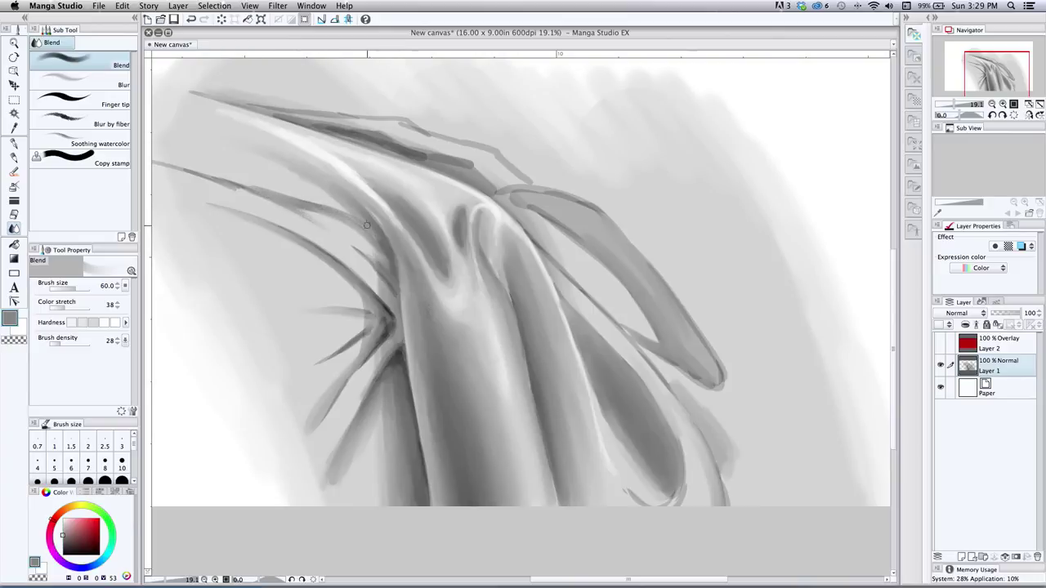
mouse_move(259, 193)
mouse_down()
mouse_move(187, 171)
mouse_move(253, 199)
mouse_move(206, 177)
mouse_move(259, 188)
mouse_move(172, 166)
mouse_move(351, 214)
mouse_up()
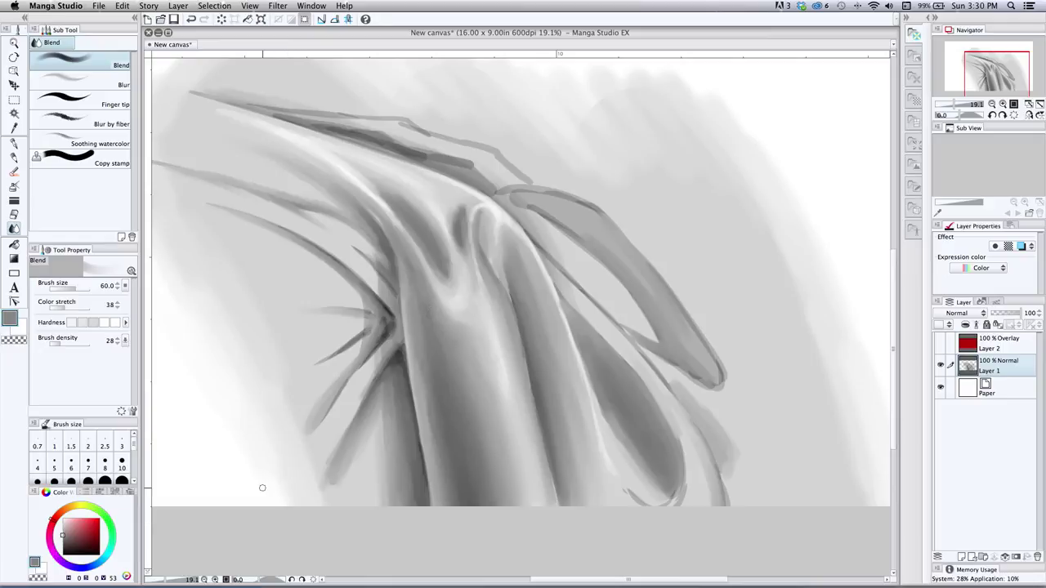
Darken the upper part of the lowest diagonal crease with the G-pen at size 60, switching the color to black
click(16, 143)
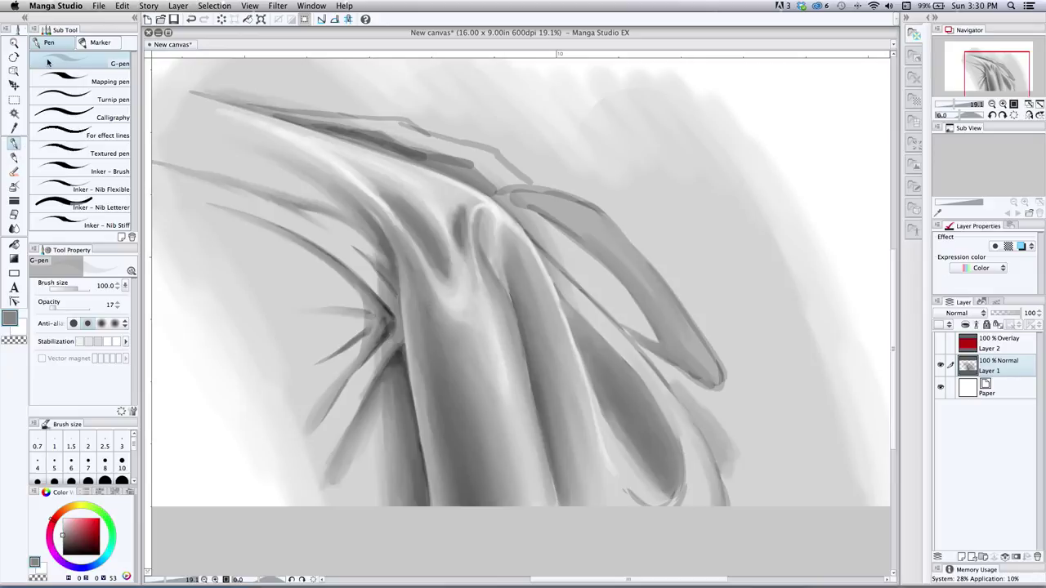
key([)
key(bracketleft)
drag(382, 377, 389, 351)
click(13, 317)
click(553, 304)
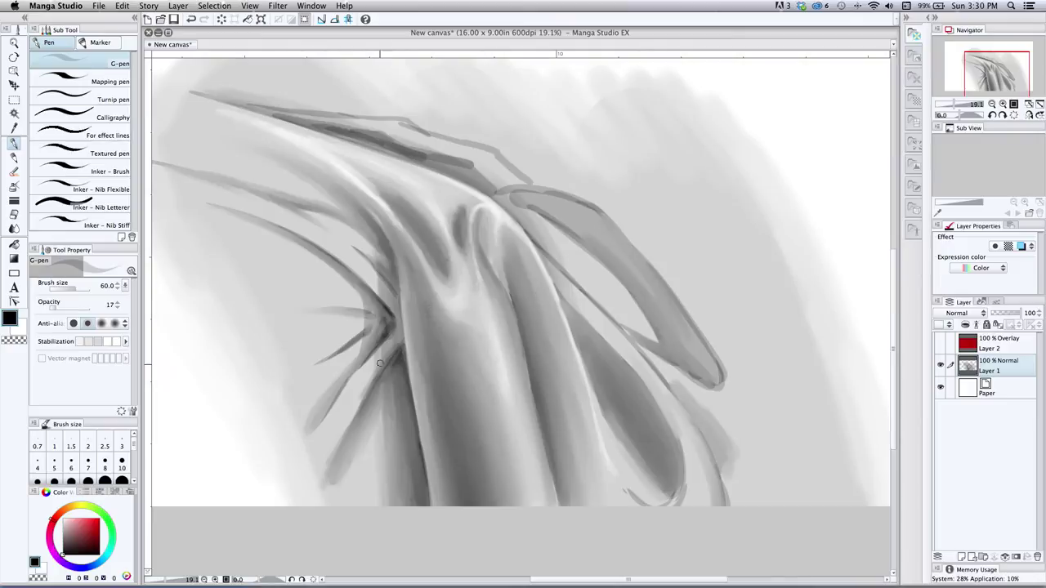
drag(387, 366, 356, 417)
mouse_move(292, 467)
mouse_down()
mouse_move(330, 397)
mouse_move(401, 324)
mouse_up()
drag(400, 334, 312, 506)
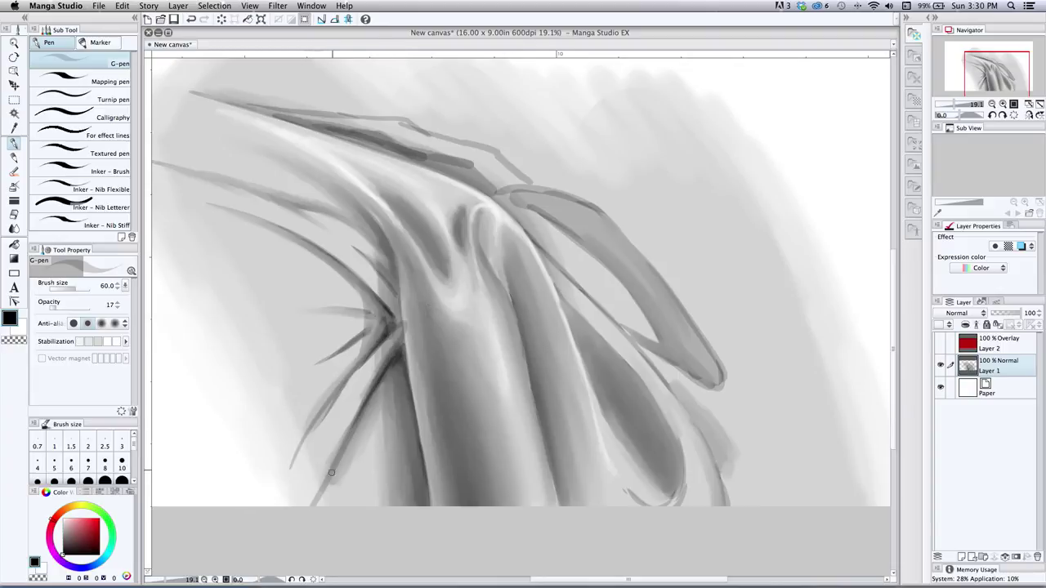
key(ctrl+z)
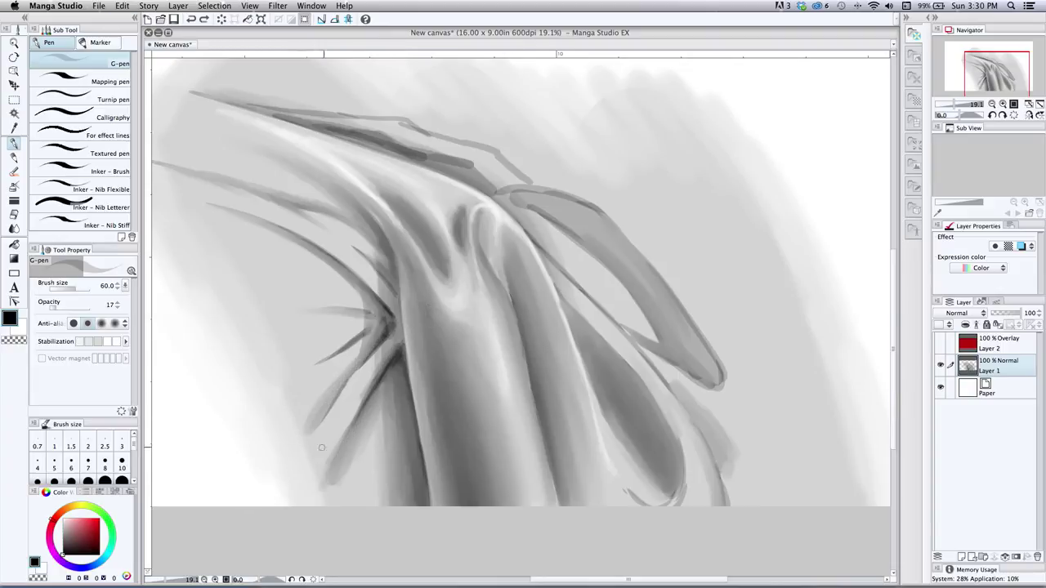
Deepen the lowest diagonal crease with several black G-pen strokes at size 60 from the main fold outward
mouse_move(395, 360)
mouse_down()
mouse_move(356, 427)
mouse_move(402, 349)
mouse_move(349, 437)
mouse_move(387, 375)
mouse_move(366, 414)
mouse_move(403, 375)
mouse_move(402, 348)
mouse_move(339, 459)
mouse_up()
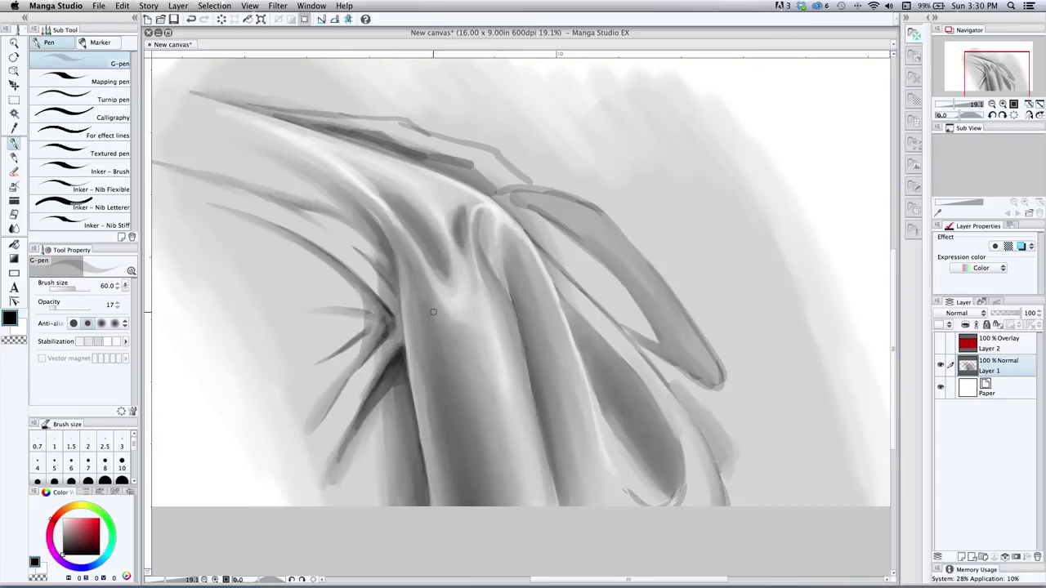
mouse_move(390, 373)
mouse_down()
mouse_move(367, 415)
mouse_move(396, 364)
mouse_move(368, 405)
mouse_up()
drag(395, 363, 362, 413)
Blend the new dark strokes down the lowest diagonal crease, enlarging the Blend brush from size 60 to 80
key(j)
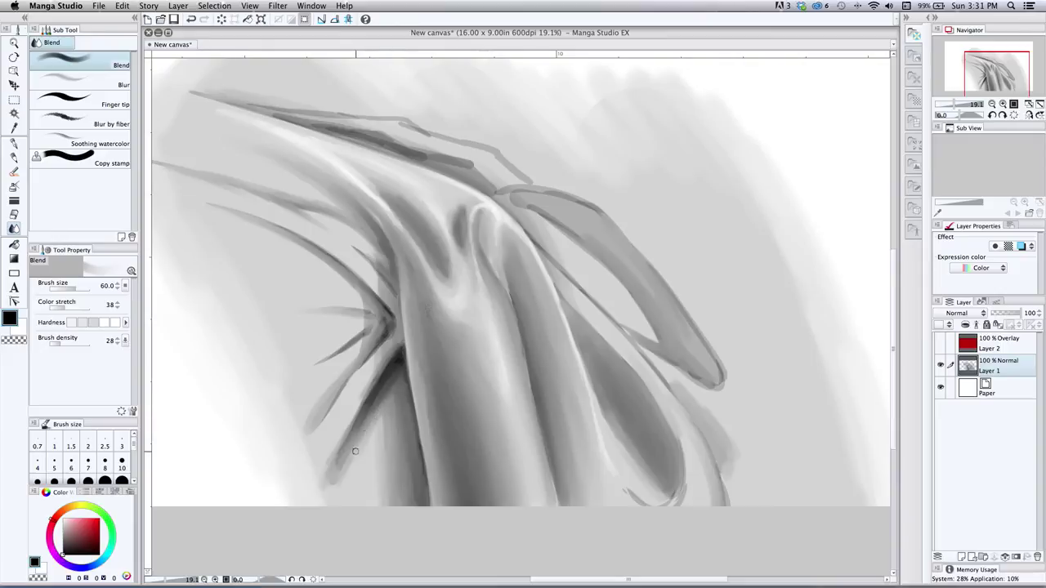
drag(363, 414, 324, 487)
key(])
mouse_move(345, 450)
mouse_down()
mouse_move(324, 489)
mouse_move(336, 481)
mouse_up()
key(bracketright)
drag(387, 379, 323, 402)
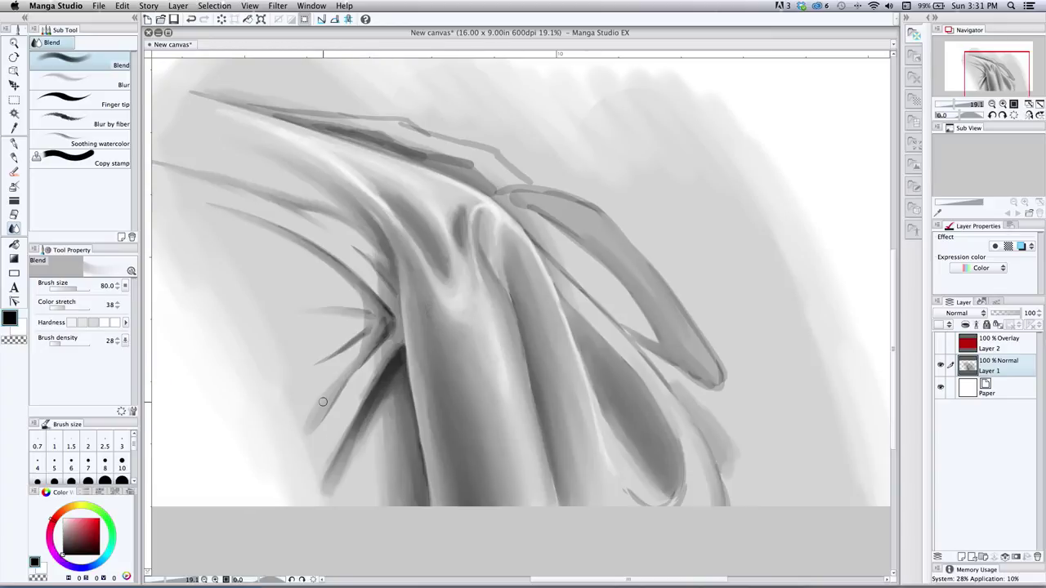
Draw a thin wavy line across the outer ends of the two lower diagonal creases with the G-pen at size 30
click(14, 43)
drag(339, 433, 348, 431)
click(14, 142)
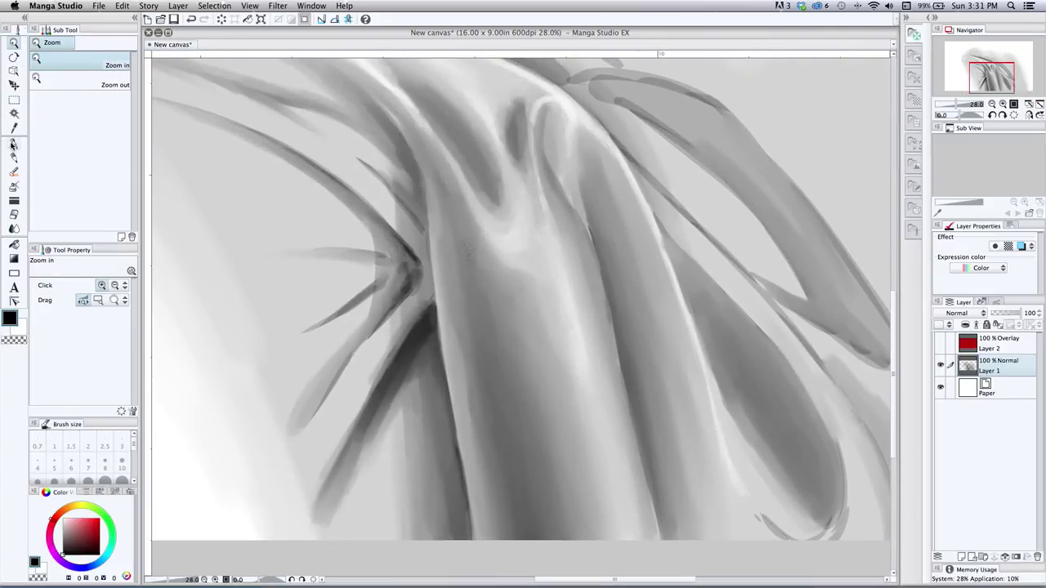
key(bracketleft)
key(bracketleft)
key(bracketleft)
key(bracketleft)
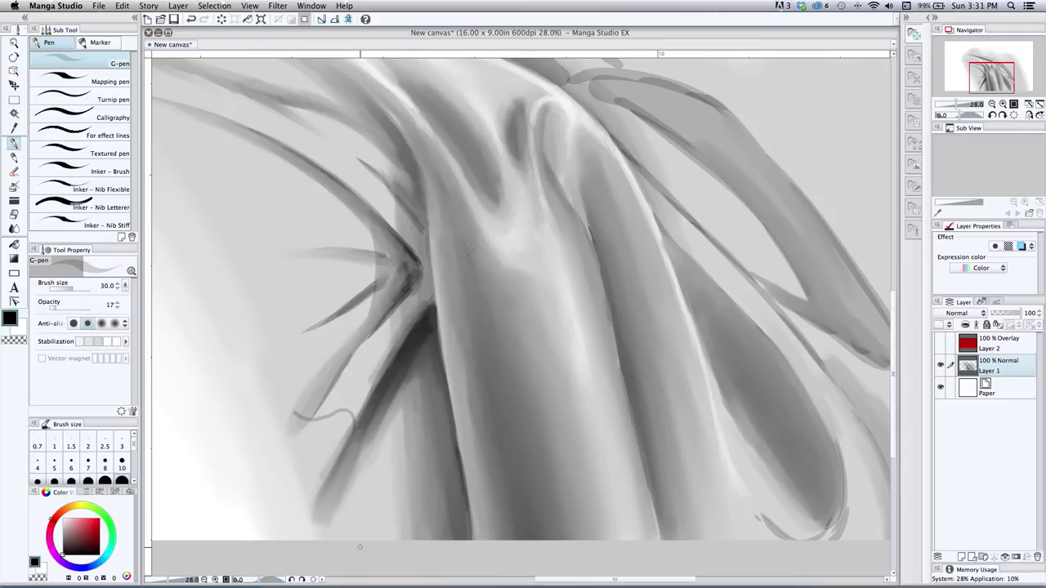
Build up darker black G-pen strokes along the lowest diagonal crease, progressively enlarging the brush past size 100
key(bracketright)
key(bracketright)
drag(423, 305, 317, 476)
key(bracketright)
key(bracketright)
key(bracketright)
drag(386, 359, 325, 476)
key(bracketright)
key(bracketright)
drag(375, 382, 316, 482)
key(bracketright)
mouse_move(408, 304)
mouse_down()
mouse_move(366, 378)
mouse_move(354, 373)
mouse_move(327, 429)
mouse_up()
key(bracketleft)
key(bracketleft)
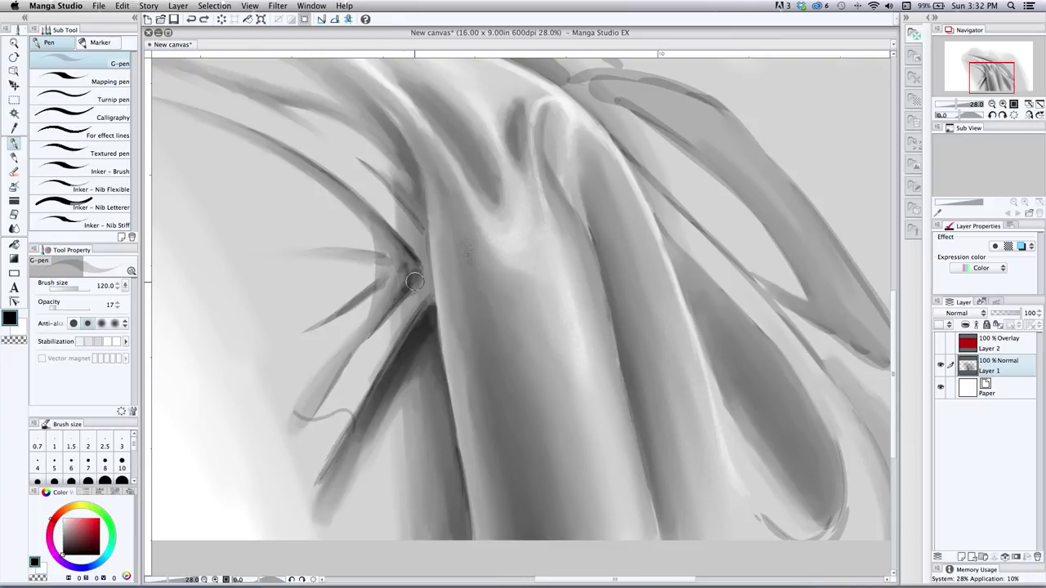
Shade the diagonal crease above the lowest one down to its outer end with broad G-pen strokes, using brush sizes up to 300
key(bracketright)
key(bracketright)
mouse_move(404, 291)
mouse_down()
mouse_move(301, 437)
mouse_move(413, 289)
mouse_move(338, 403)
mouse_move(300, 443)
mouse_move(338, 384)
mouse_move(292, 446)
mouse_move(339, 359)
mouse_up()
key(bracketleft)
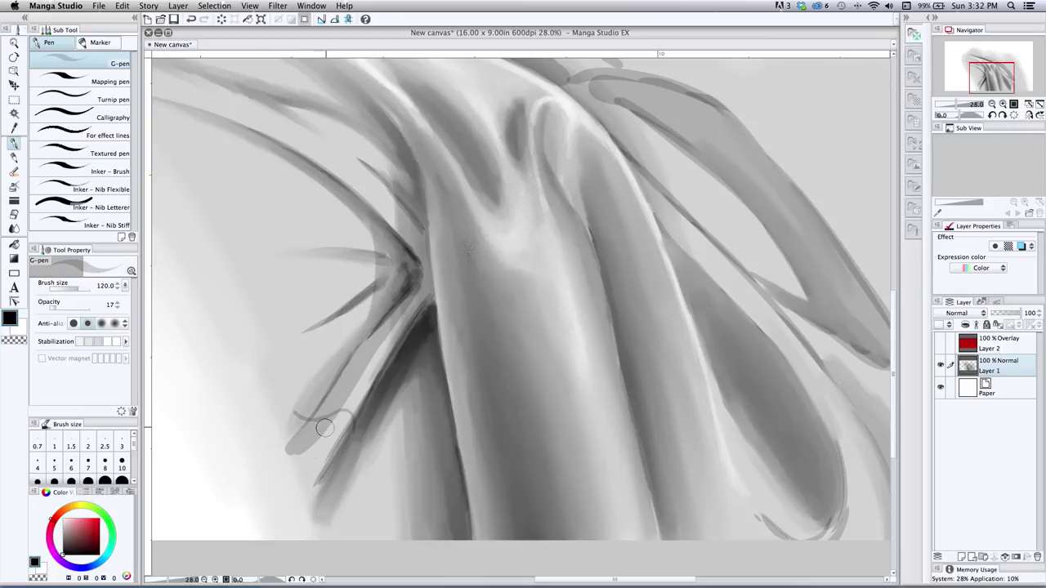
key(bracketright)
key(bracketright)
key(bracketright)
key(bracketright)
drag(297, 453, 311, 433)
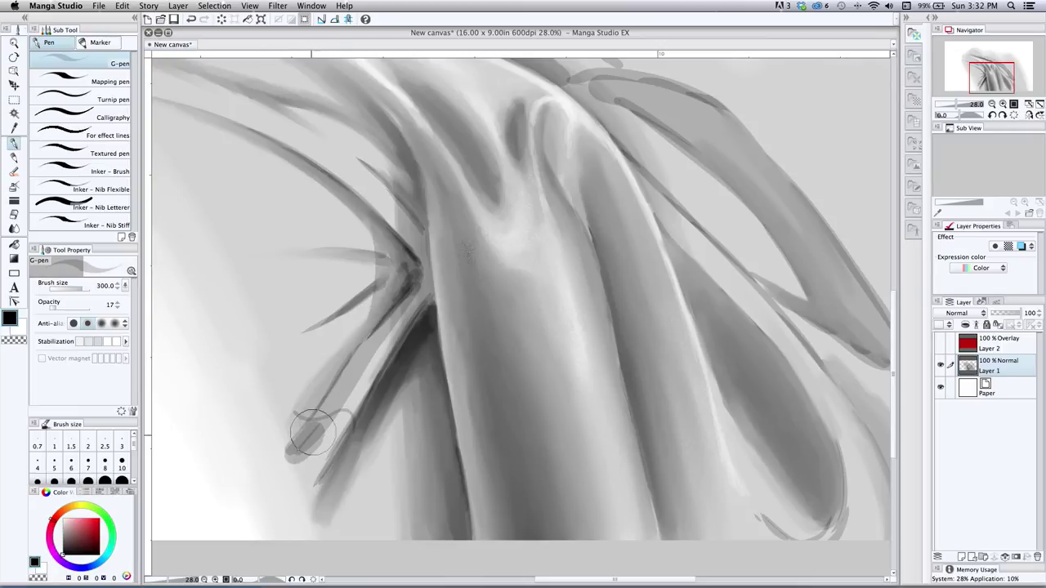
key(bracketleft)
key(bracketleft)
key(bracketleft)
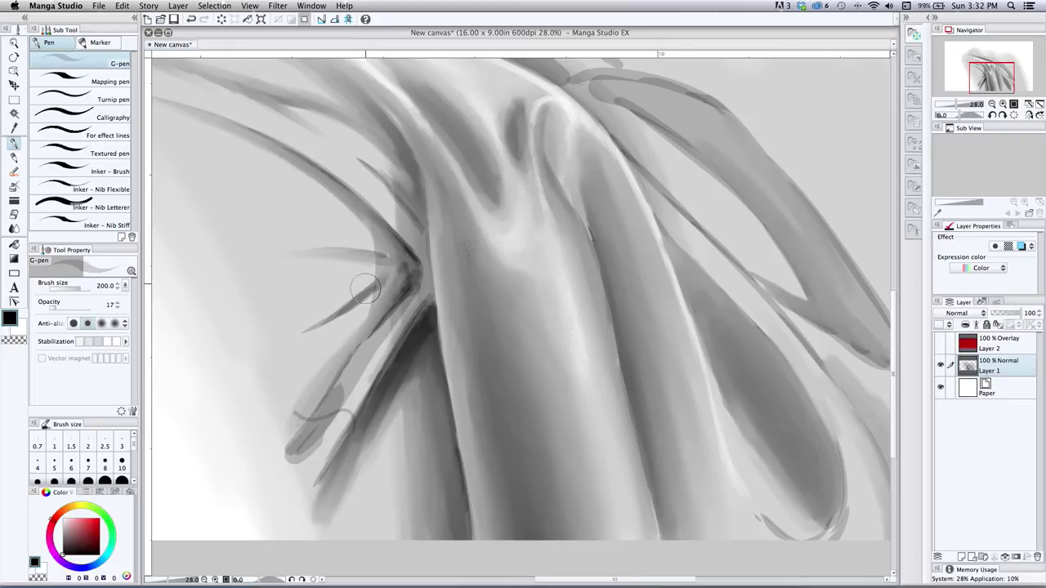
Draw a curved fabric edge line past the outer ends of the two lower diagonal creases with a smaller G-pen
key(bracketleft)
key(bracketleft)
drag(276, 384, 322, 582)
Darken the outer end of the second-lowest diagonal crease with the G-pen at size 150
key(bracketright)
key(bracketright)
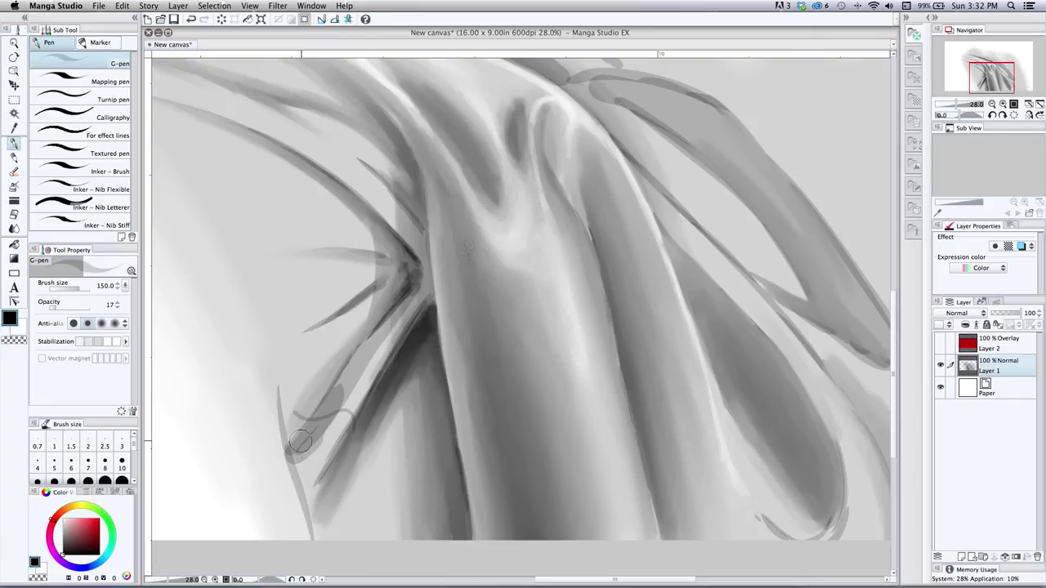
drag(303, 439, 339, 392)
key(bracketright)
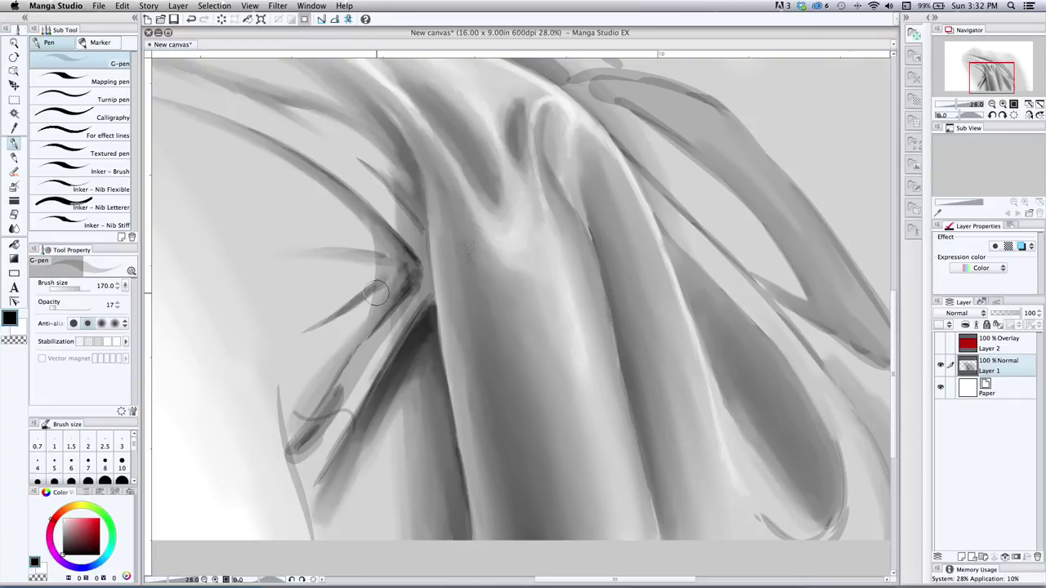
Blend the shaded second-lowest crease and soften the curved fabric edge line with the Blend tool at size 60
click(14, 227)
key(bracketleft)
key(bracketleft)
key(bracketleft)
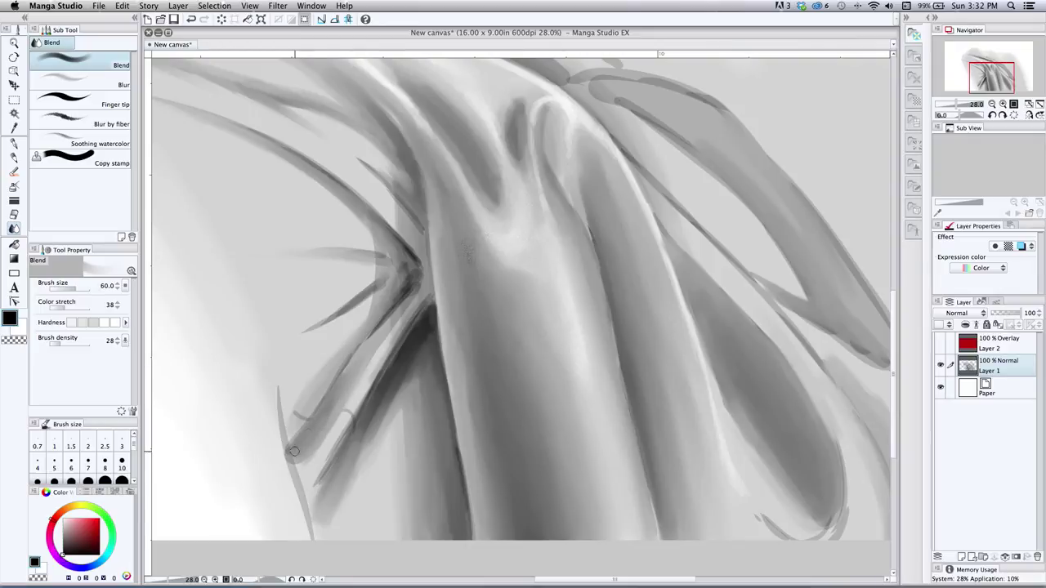
drag(343, 373, 411, 297)
key(bracketright)
key([)
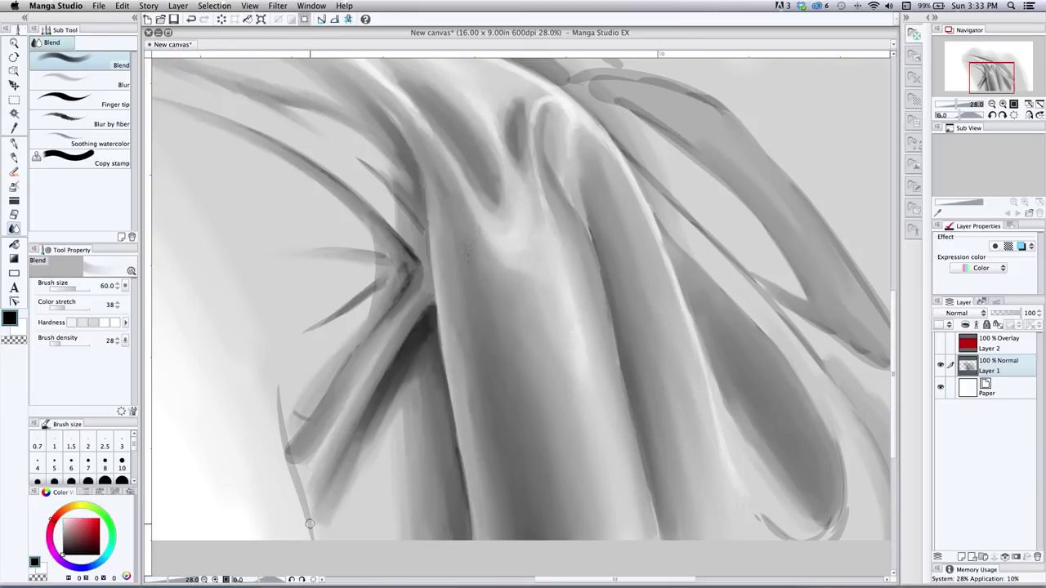
drag(282, 420, 296, 515)
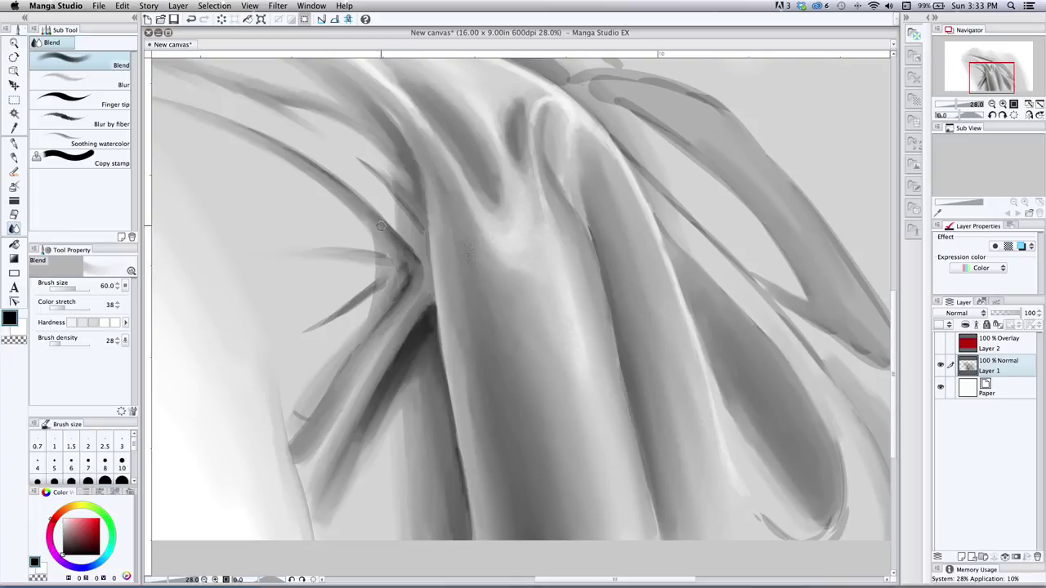
Soften the long curved crease running from the upper edge into the knot, enlarging the Blend brush to size 100
key(bracketright)
key(bracketright)
mouse_move(409, 244)
mouse_down()
mouse_move(365, 202)
mouse_move(412, 257)
mouse_move(318, 165)
mouse_move(357, 202)
mouse_move(294, 159)
mouse_move(314, 165)
mouse_move(213, 116)
mouse_up()
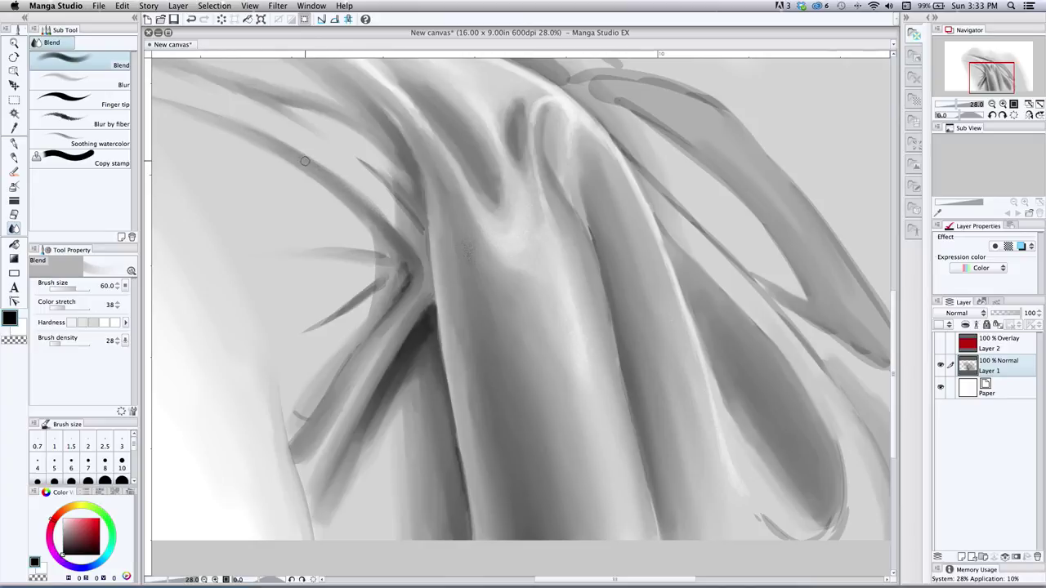
key(bracketright)
key(bracketright)
key(bracketright)
key(bracketright)
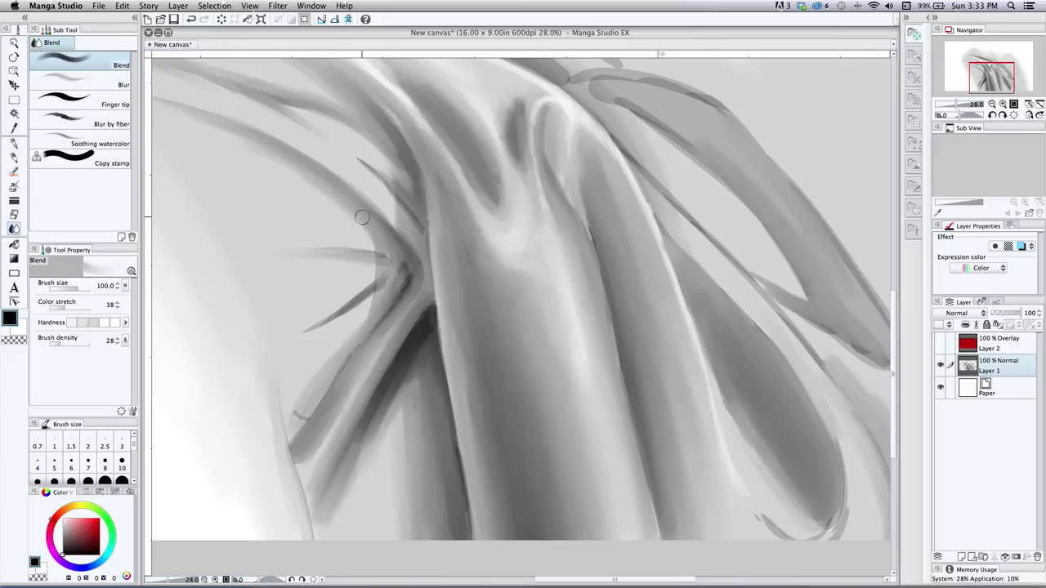
Smooth the dark knot where the creases meet and the lowest diagonal crease with the Blend tool at sizes 80 and 60
key(bracketleft)
key(bracketleft)
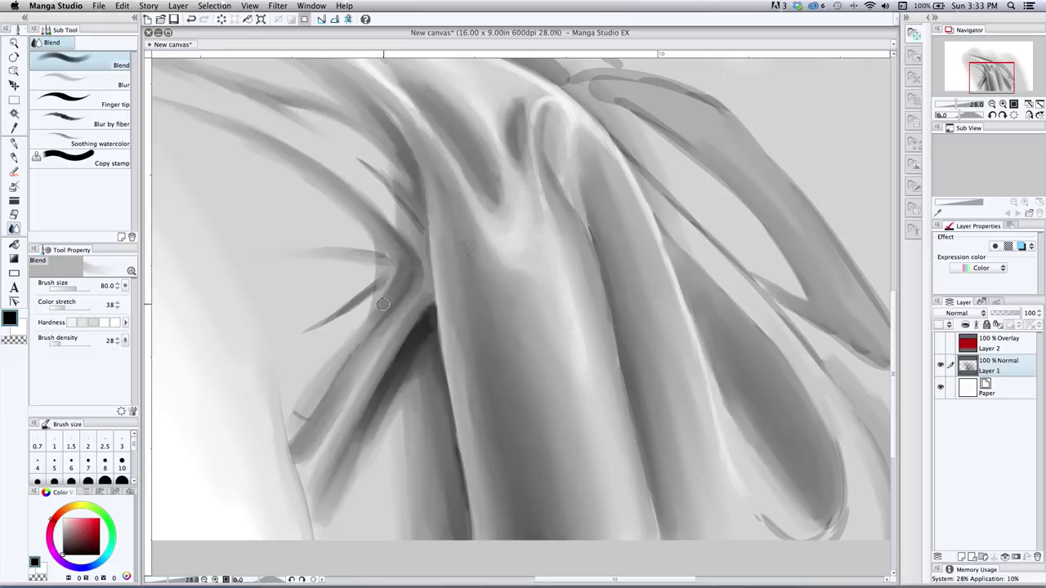
key(bracketleft)
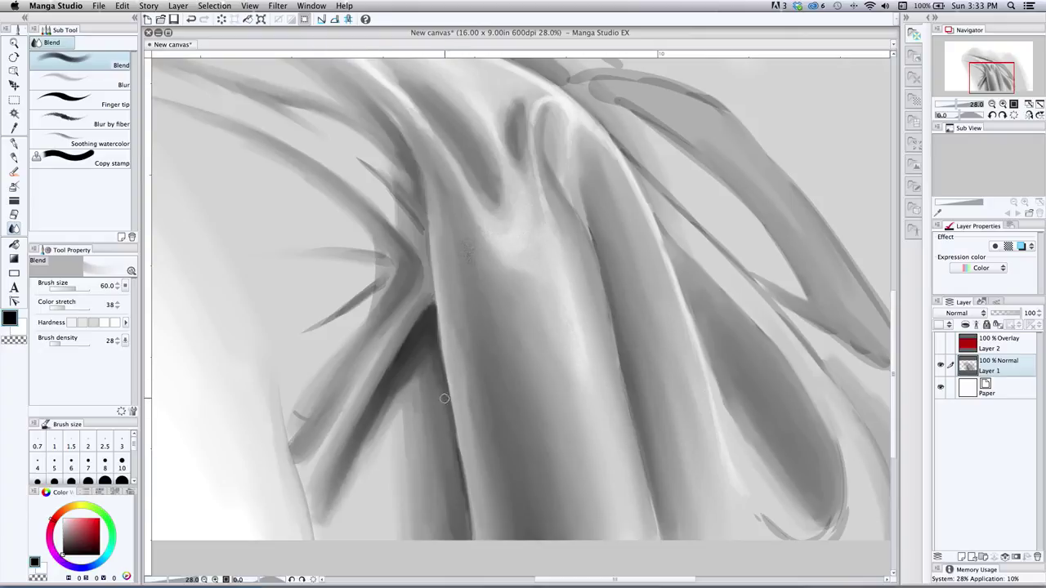
Even out the shadow strip beside the main fold with the Blend tool at size 120, then reduce the brush to 80
key(bracketright)
key(bracketright)
key(bracketright)
key(bracketright)
key(bracketright)
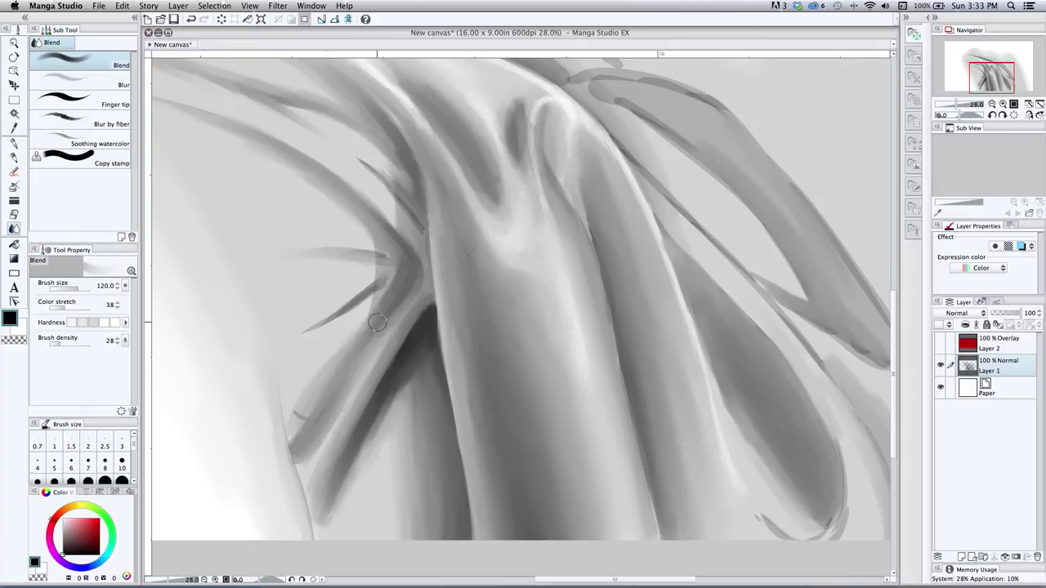
key(bracketleft)
key(bracketleft)
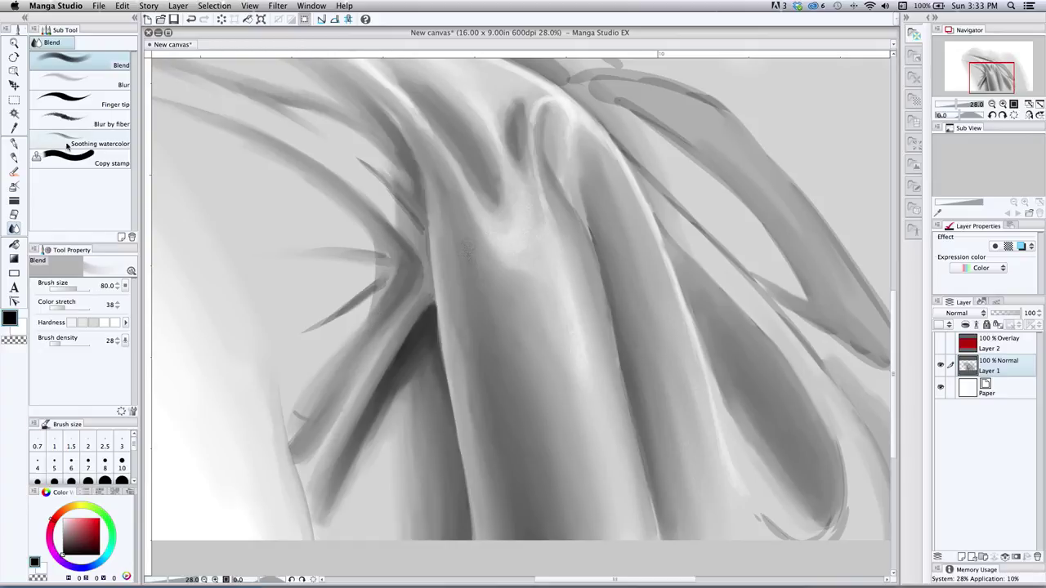
Extend the lowest diagonal crease to the fabric edge with a size 170 G-pen stroke and blend it at size 70
click(13, 145)
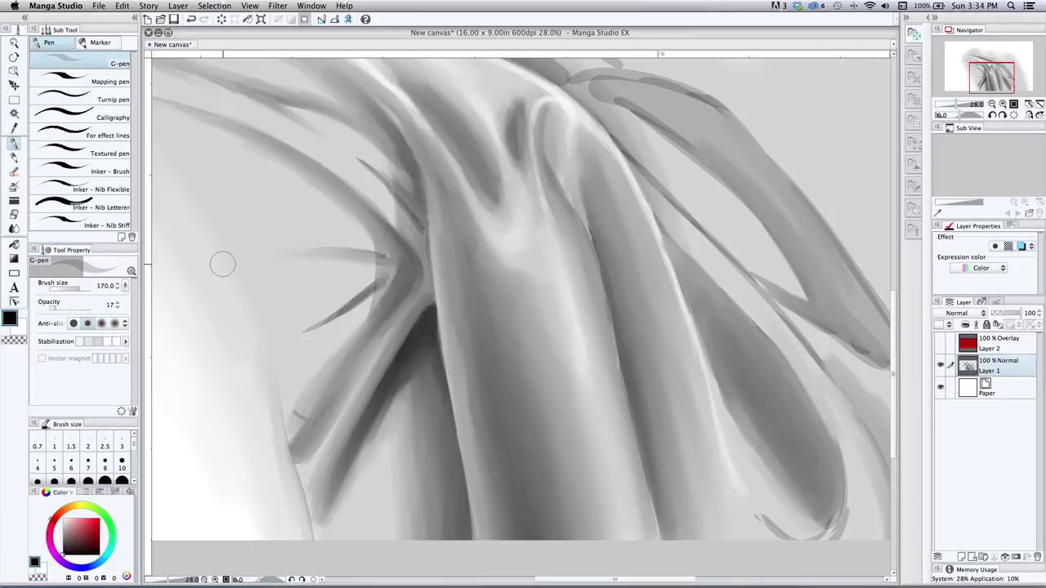
mouse_move(431, 300)
mouse_down()
mouse_move(397, 338)
mouse_move(302, 528)
mouse_up()
click(14, 228)
drag(424, 300, 339, 444)
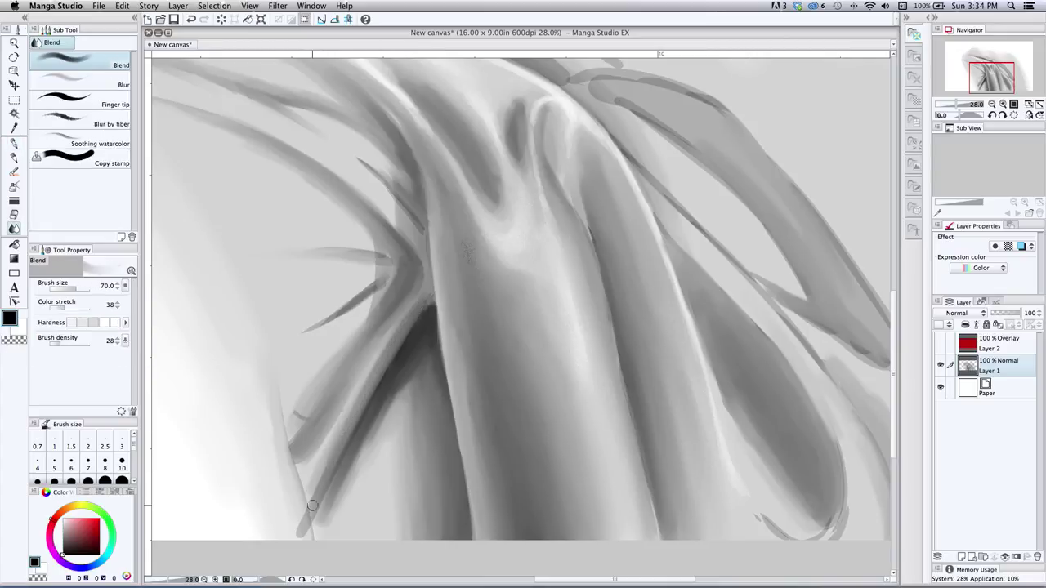
Blend away the crease's overshoot along the outside of the fabric edge line with the Blend tool at size 80
key(])
drag(299, 503, 304, 547)
drag(291, 483, 307, 551)
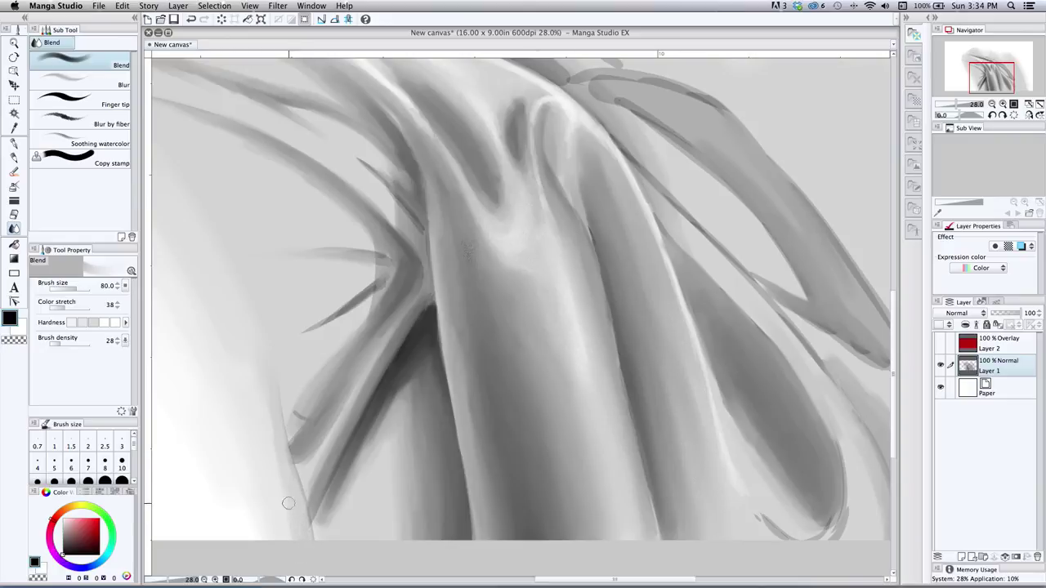
Smooth the upper diagonal crease from the knot down to the fabric edge with the Blend tool at size 80
key(])
key([)
mouse_move(292, 406)
mouse_down()
mouse_move(355, 338)
mouse_move(325, 412)
mouse_move(397, 306)
mouse_move(409, 270)
mouse_up()
key(])
drag(352, 362, 389, 309)
drag(304, 431, 362, 350)
key(bracketleft)
key(bracketleft)
key(bracketleft)
key(bracketright)
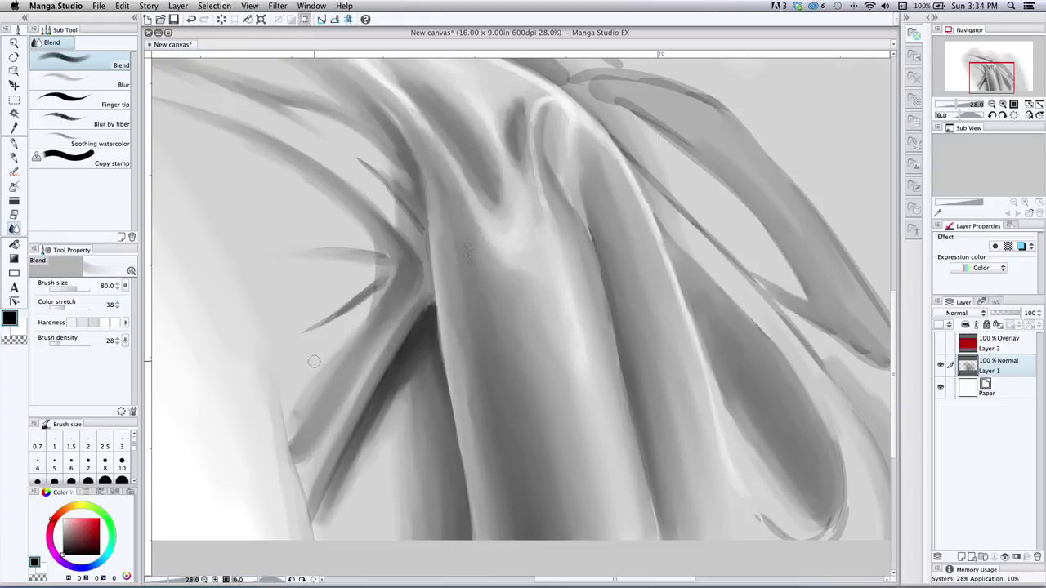
Soften the lower side of the lowest diagonal crease near the fabric edge with the Blend tool at size 120
key(bracketleft)
key(bracketright)
key(bracketright)
key(bracketright)
key(bracketleft)
key(bracketleft)
key(bracketright)
mouse_move(378, 421)
mouse_down()
mouse_move(384, 398)
mouse_move(338, 509)
mouse_up()
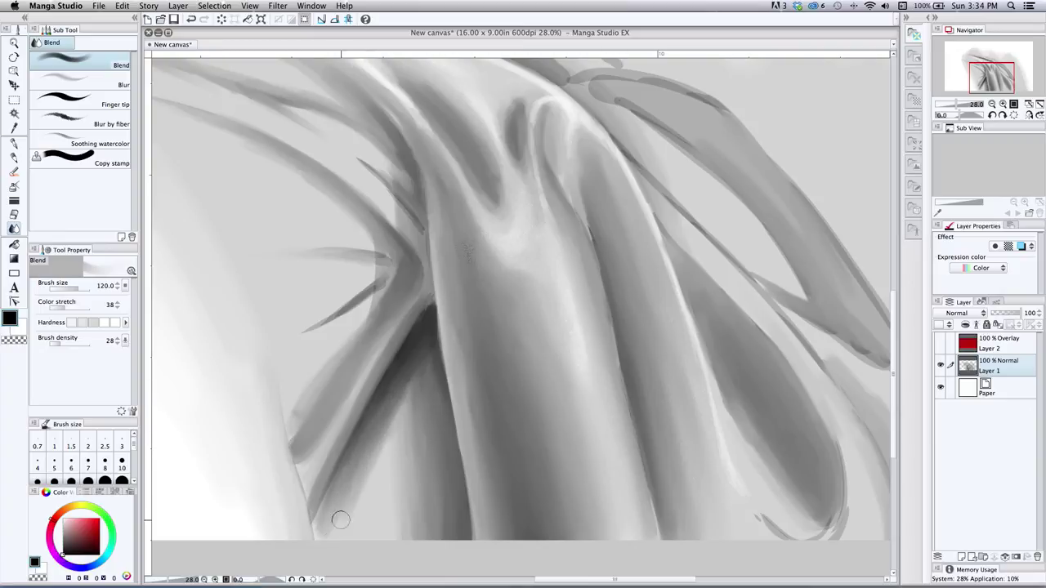
Paint white highlights along the ridge between the two diagonal creases with the G-pen at sizes 60 and 30
click(14, 143)
mouse_move(240, 352)
mouse_down()
mouse_move(220, 365)
mouse_move(198, 363)
mouse_move(229, 397)
mouse_move(212, 426)
mouse_up()
key(super+z)
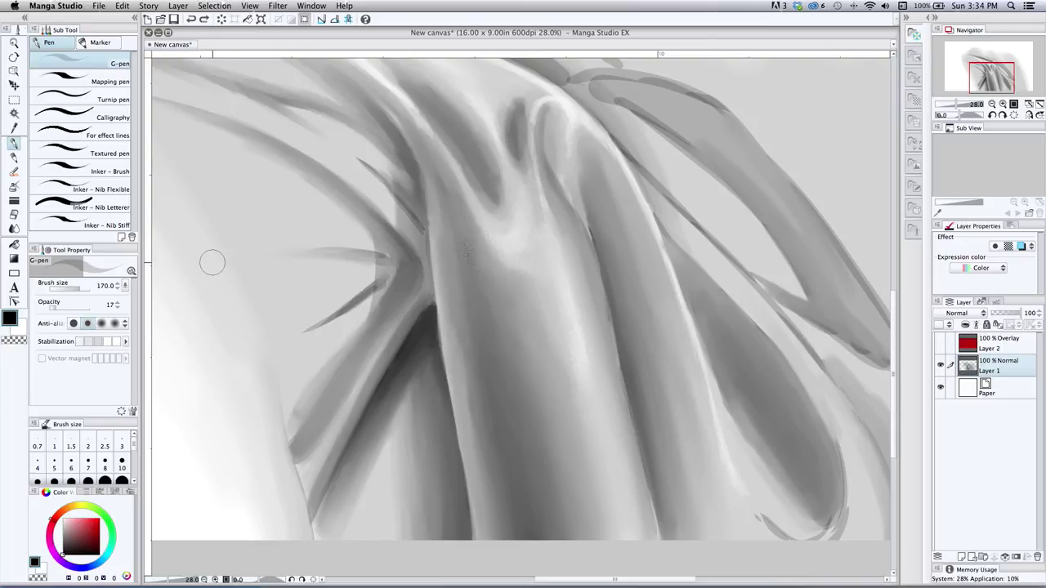
click(22, 326)
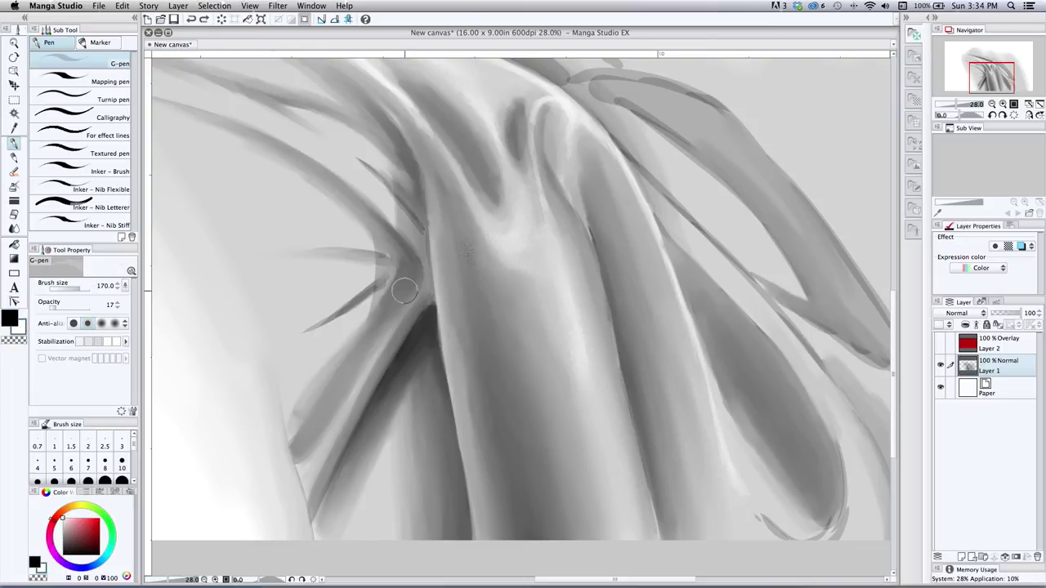
key(bracketleft)
key(bracketleft)
key(bracketleft)
key(bracketleft)
key(bracketleft)
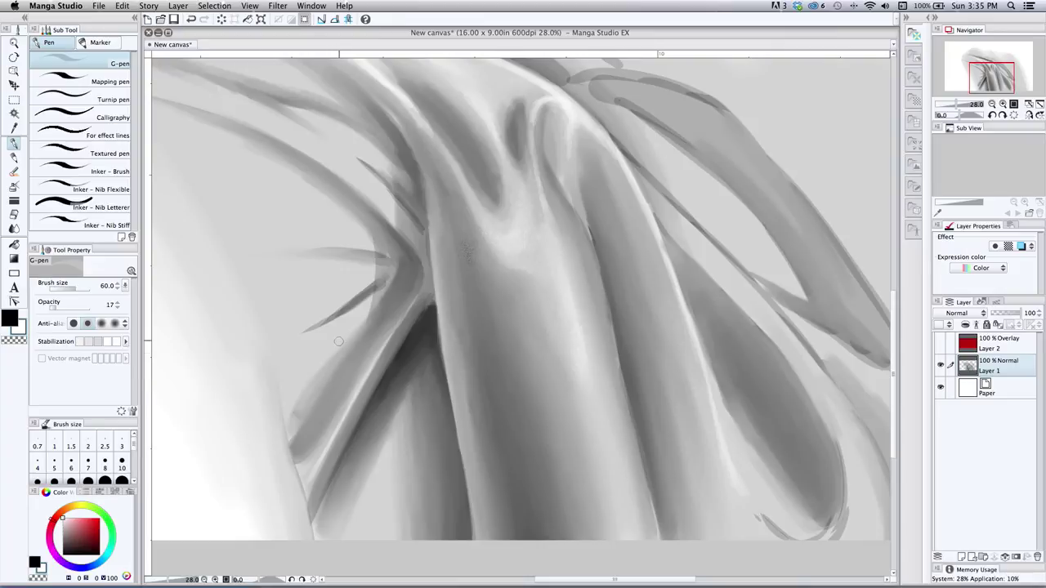
key([)
key(bracketleft)
key(bracketleft)
Blend the white ridge highlight into the neighbouring creases with the Blend tool at sizes 50 to 70
key(j)
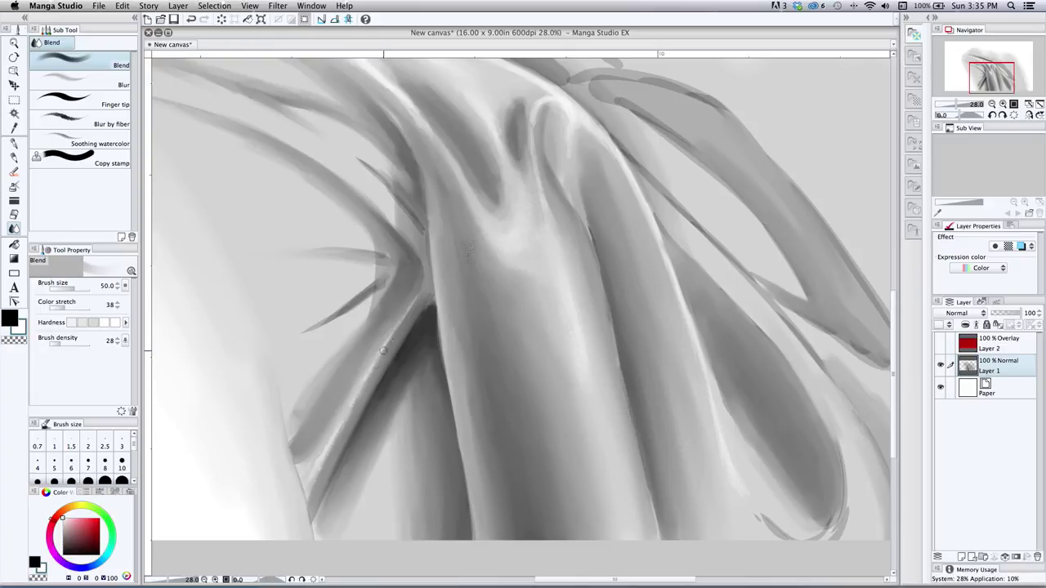
key(bracketleft)
key(bracketleft)
key(bracketleft)
key(bracketright)
key(bracketright)
key(bracketright)
key(bracketleft)
key([)
key(bracketright)
key(bracketright)
key(bracketright)
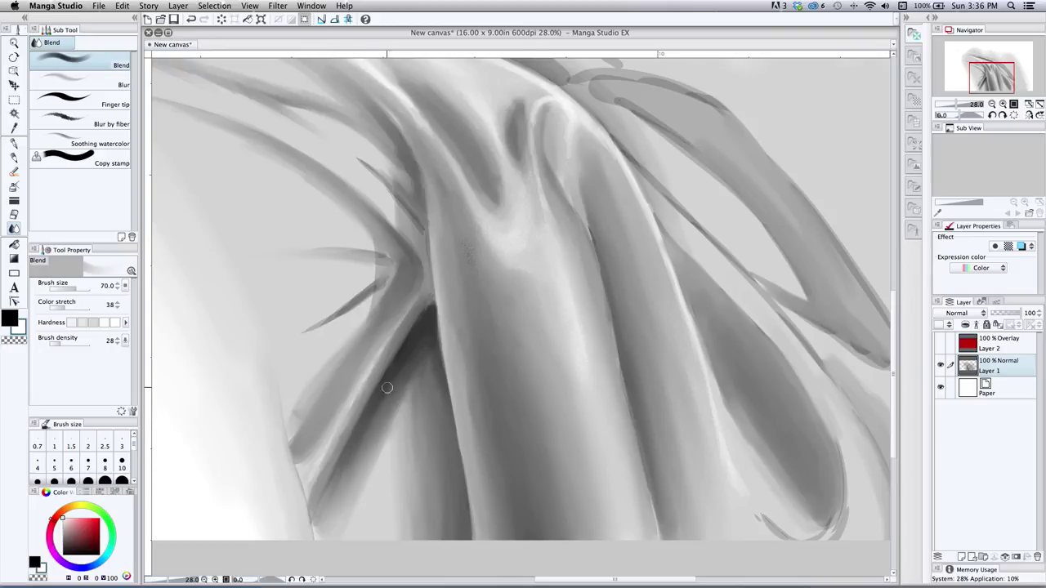
Blend the lowest diagonal crease at size 70 and the dark hollow beneath the knot at size 40
drag(323, 512, 350, 453)
key(bracketleft)
key(bracketleft)
drag(418, 347, 416, 379)
key(super+z)
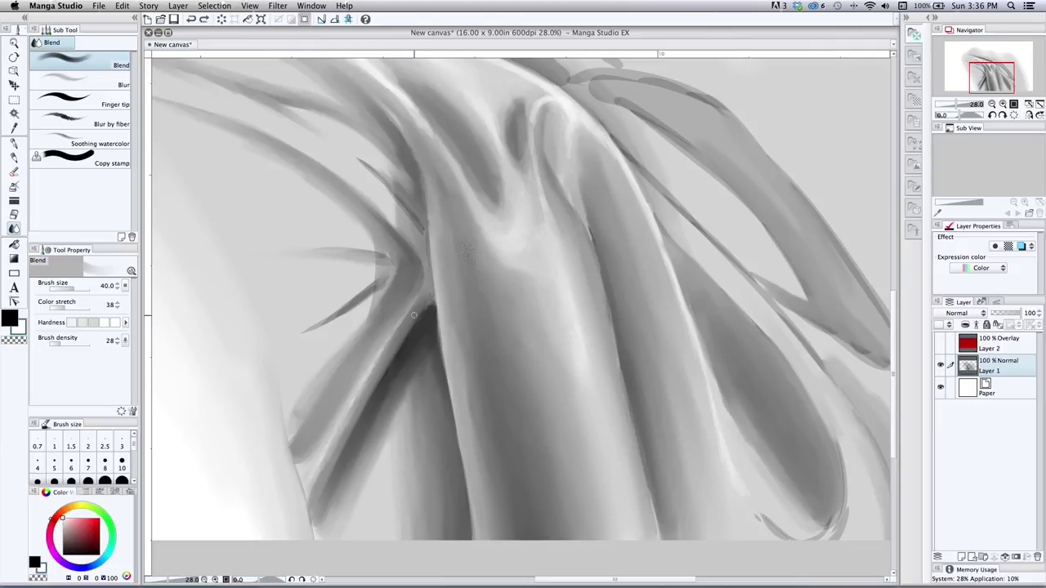
drag(415, 357, 412, 361)
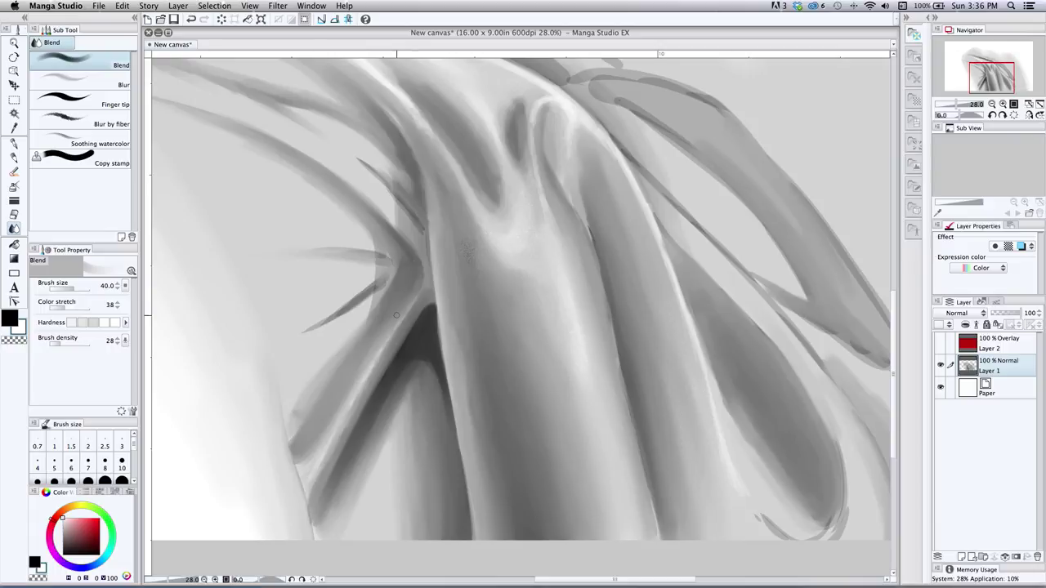
Darken the creases meeting at the knot with a black size 30 G-pen and blend them at size 40
click(14, 144)
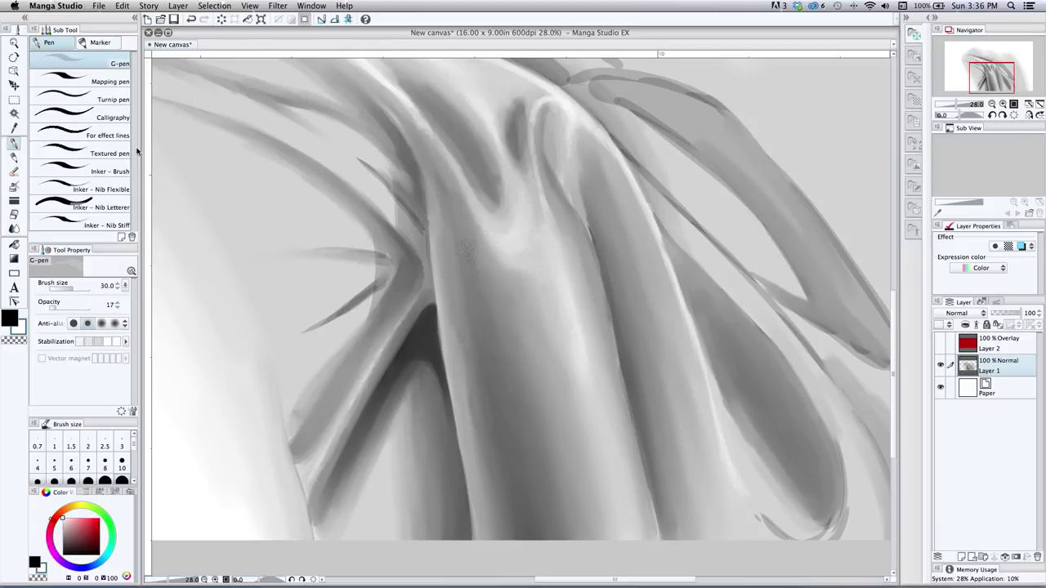
key(super+z)
key(x)
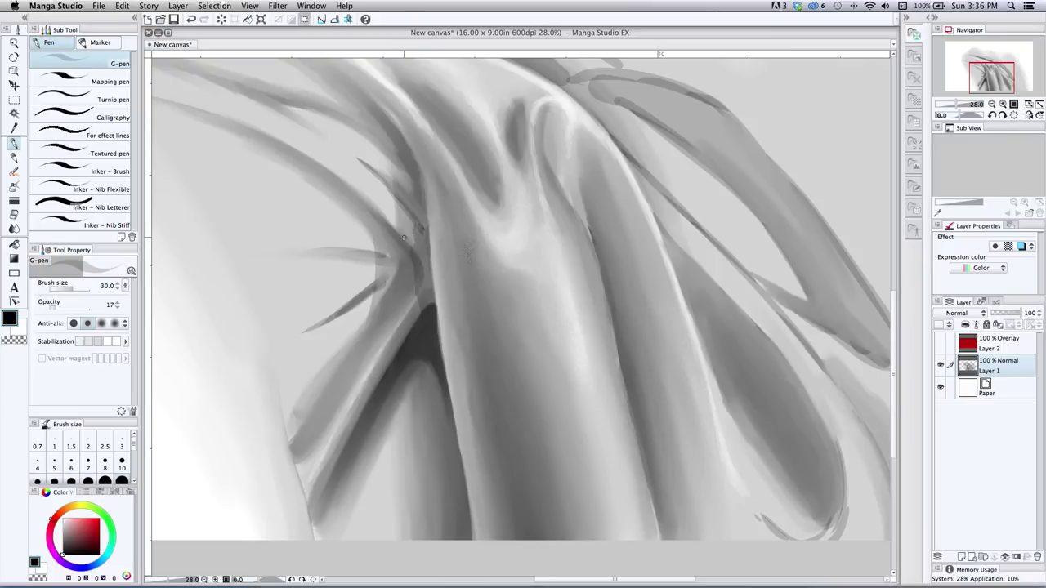
click(14, 228)
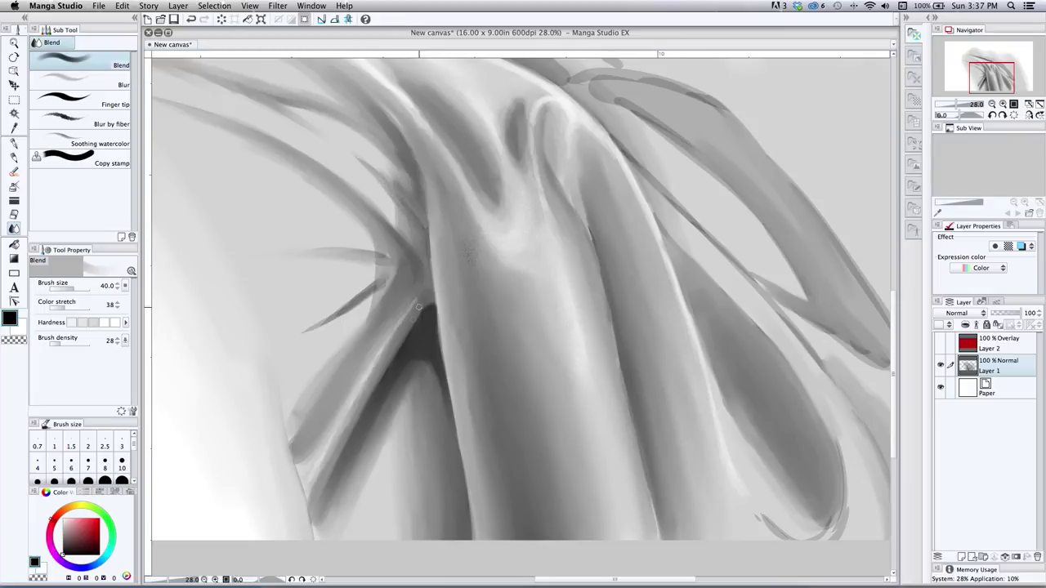
Soften the shadow of the lowest diagonal crease across the whole drapery's lower edge with the Blend tool at size 100
click(14, 44)
drag(289, 288, 357, 406)
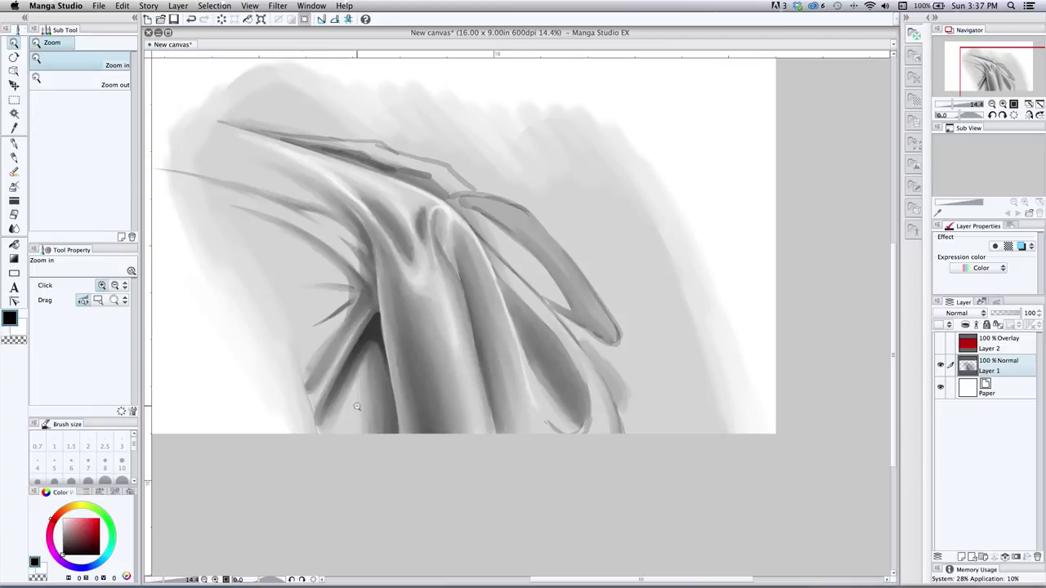
click(14, 228)
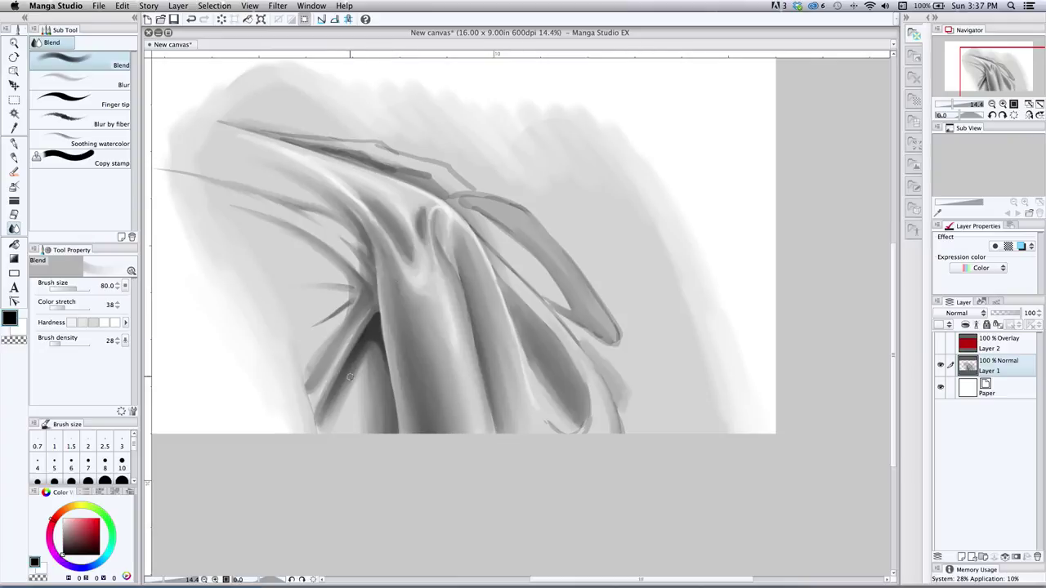
key(bracketright)
drag(345, 385, 325, 424)
drag(351, 381, 322, 435)
drag(361, 362, 344, 406)
key(])
key(bracketleft)
key(bracketright)
key(bracketright)
key([)
key([)
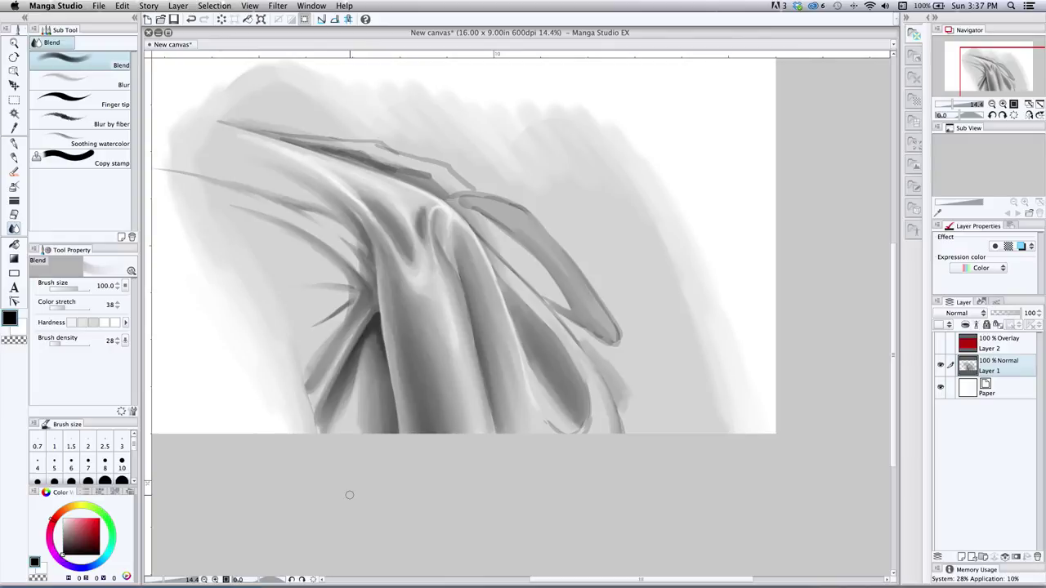
Smooth the upper diagonal crease below the knot with the Blend tool at size 80
key(bracketleft)
key(bracketleft)
key(bracketright)
drag(327, 380, 366, 316)
drag(317, 395, 356, 328)
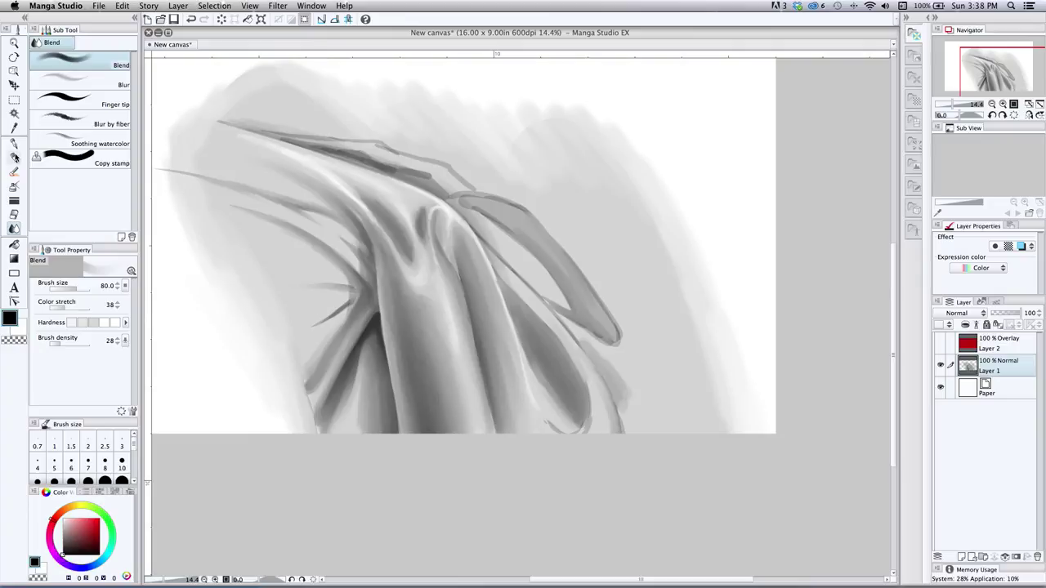
Show the red Overlay layer, Layer 2, and keep Layer 1 active for painting with the G-pen
click(13, 144)
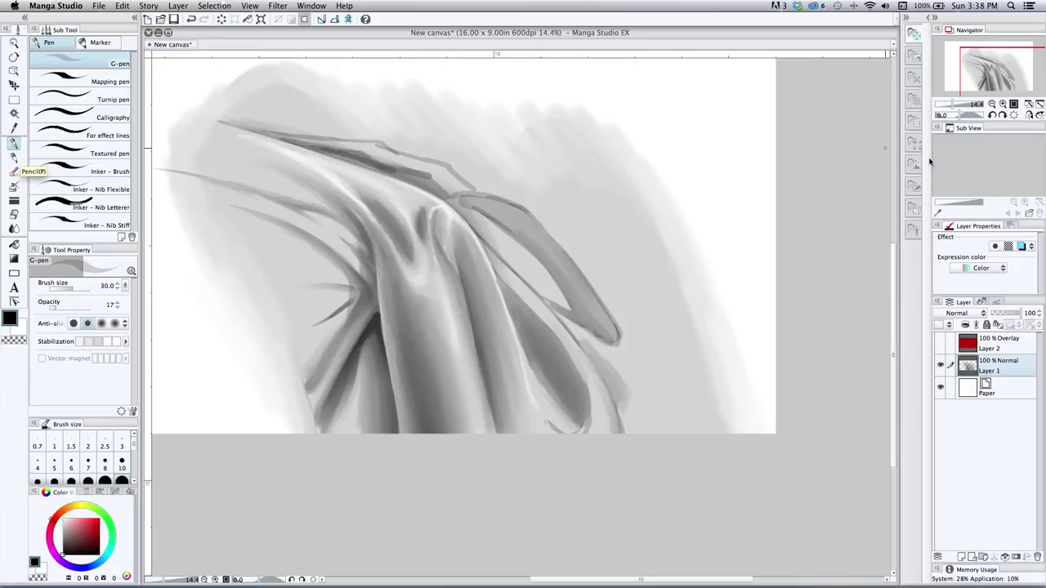
click(940, 345)
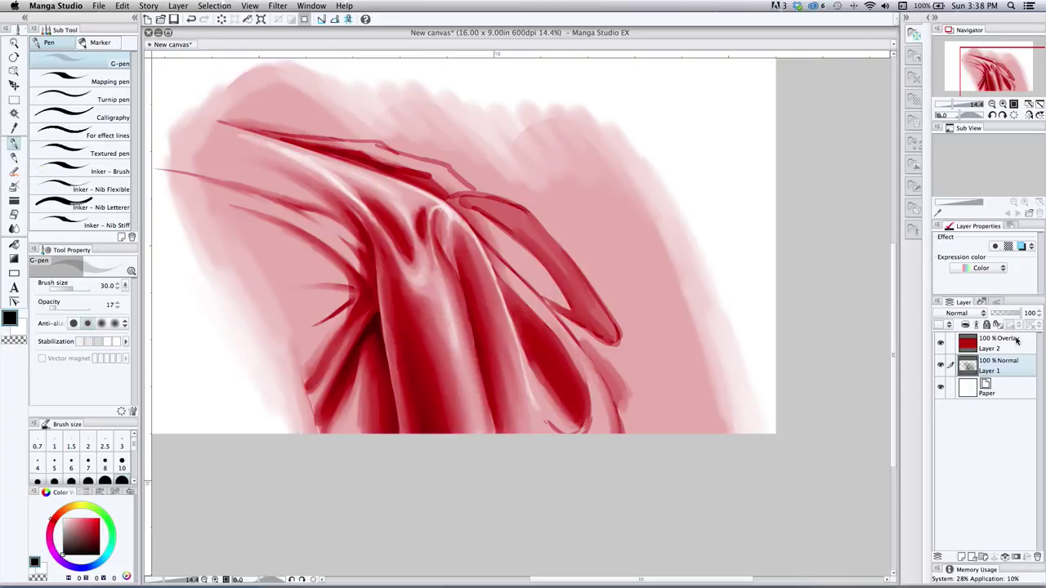
click(1017, 342)
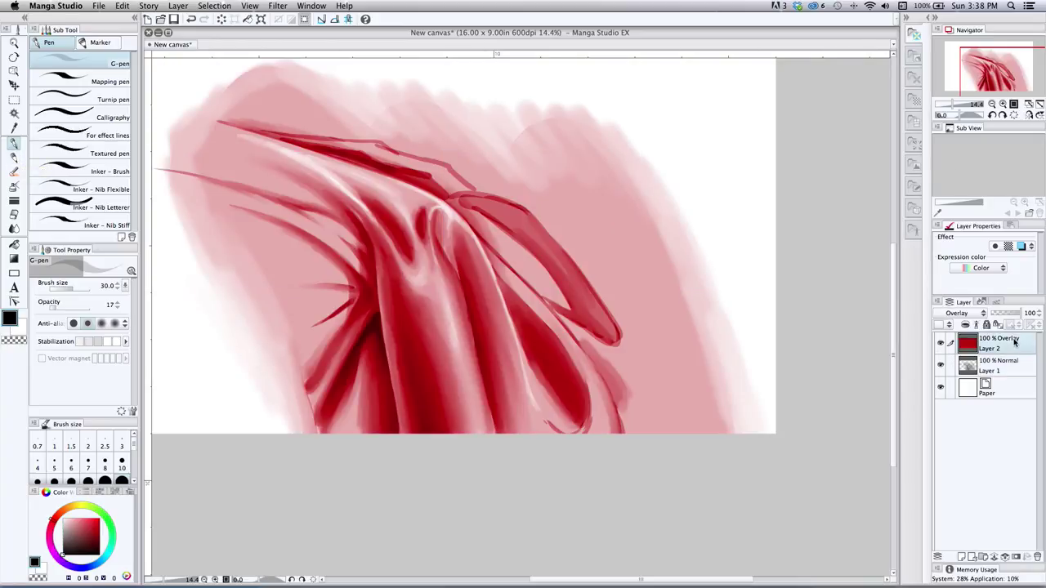
click(1001, 373)
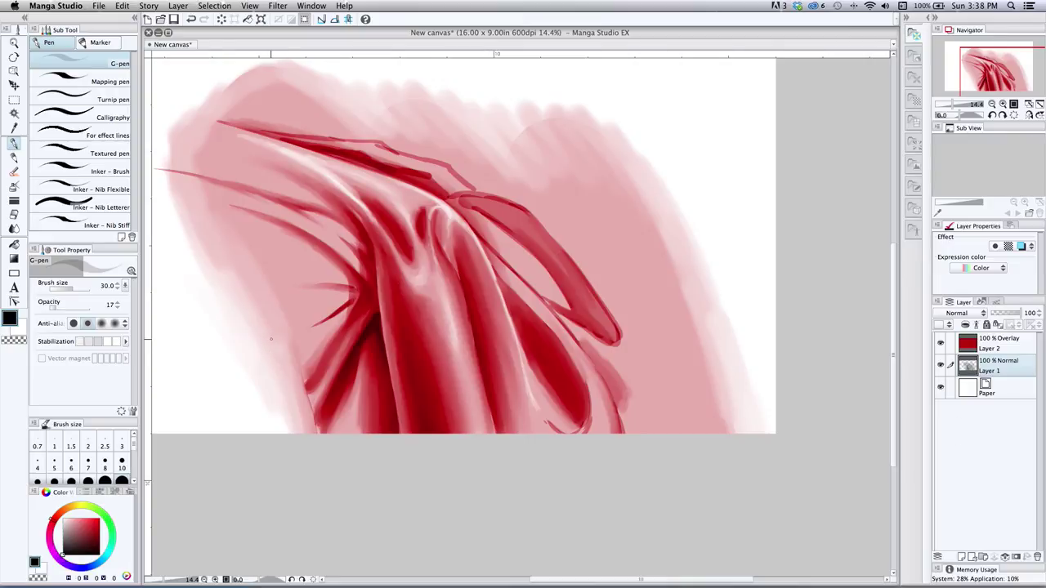
Darken the creases around the knot with the G-pen at size 150 and add an arched crease beside them at size 170
key(bracketright)
key(bracketright)
key(bracketright)
key(bracketright)
key(bracketright)
mouse_move(344, 316)
mouse_down()
mouse_move(345, 276)
mouse_move(355, 296)
mouse_move(361, 288)
mouse_move(335, 259)
mouse_move(344, 312)
mouse_move(361, 287)
mouse_move(357, 309)
mouse_move(325, 249)
mouse_move(274, 214)
mouse_up()
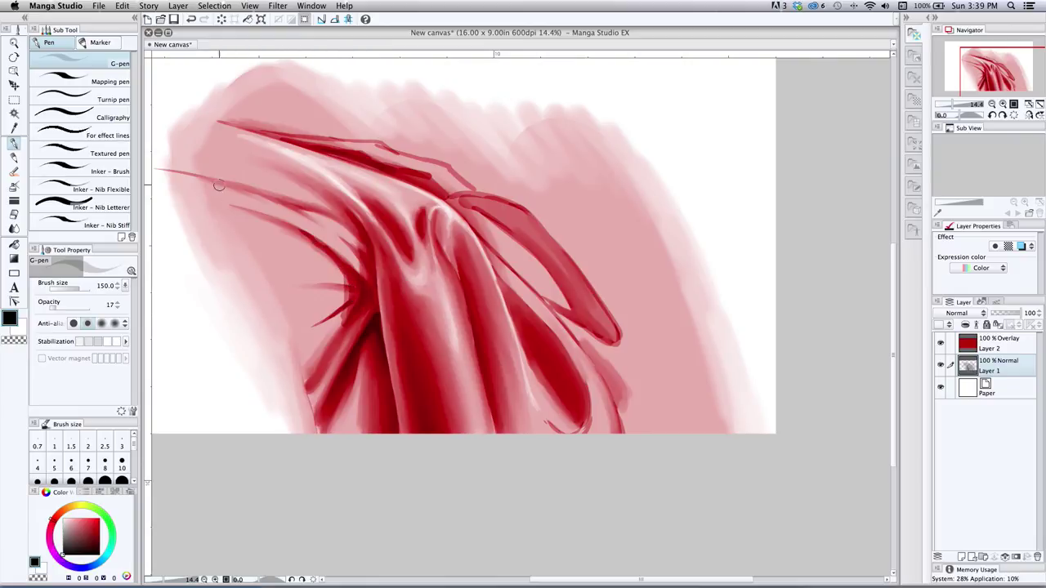
key(bracketright)
mouse_move(306, 233)
mouse_down()
mouse_move(277, 261)
mouse_move(295, 231)
mouse_move(279, 263)
mouse_move(282, 245)
mouse_move(279, 294)
mouse_move(292, 238)
mouse_up()
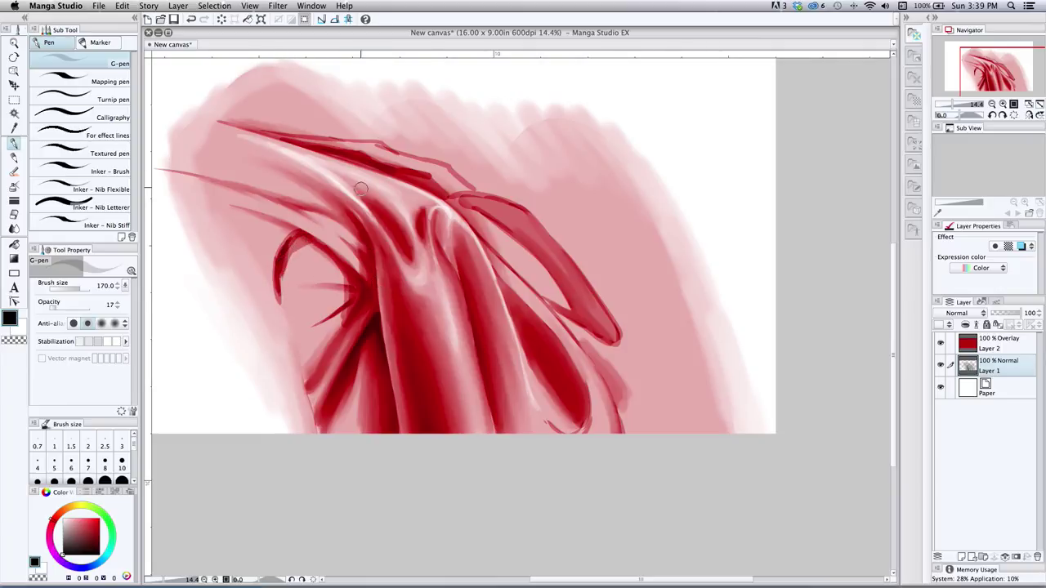
mouse_move(400, 108)
mouse_down()
mouse_move(413, 206)
mouse_move(422, 183)
mouse_up()
key(super+z)
key(super+z)
mouse_move(498, 122)
mouse_down()
mouse_move(575, 184)
mouse_move(527, 160)
mouse_move(499, 127)
mouse_move(562, 195)
mouse_move(554, 190)
mouse_up()
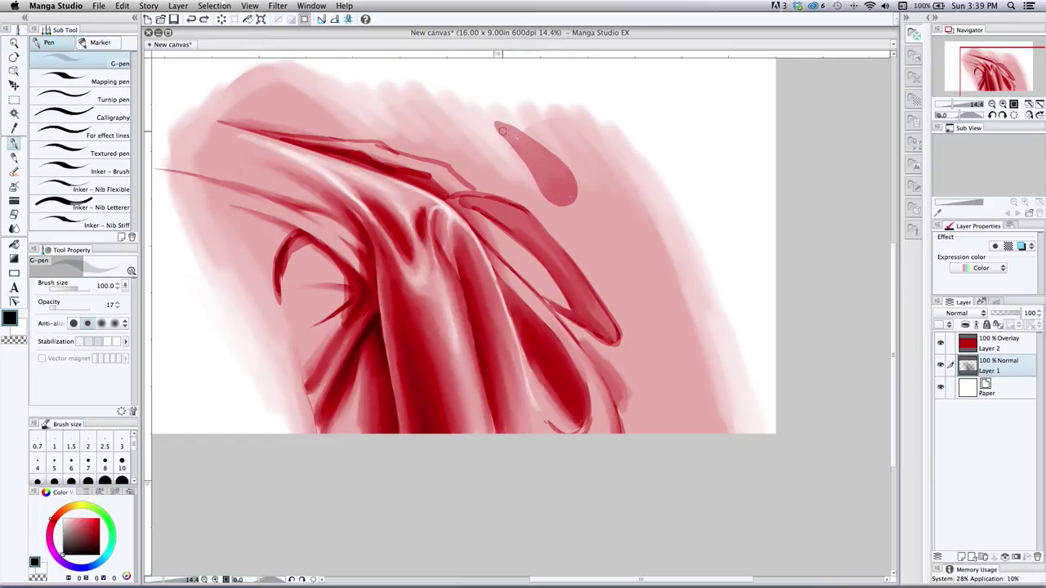
mouse_move(501, 135)
mouse_down()
mouse_move(543, 147)
mouse_move(571, 187)
mouse_move(547, 199)
mouse_move(535, 167)
mouse_move(487, 129)
mouse_move(503, 124)
mouse_move(544, 164)
mouse_move(487, 130)
mouse_move(515, 131)
mouse_up()
mouse_move(547, 198)
mouse_down()
mouse_move(562, 169)
mouse_move(446, 97)
mouse_up()
mouse_move(570, 190)
mouse_down()
mouse_move(534, 148)
mouse_move(453, 98)
mouse_up()
mouse_move(496, 133)
mouse_down()
mouse_move(541, 198)
mouse_move(634, 281)
mouse_move(552, 211)
mouse_move(501, 141)
mouse_up()
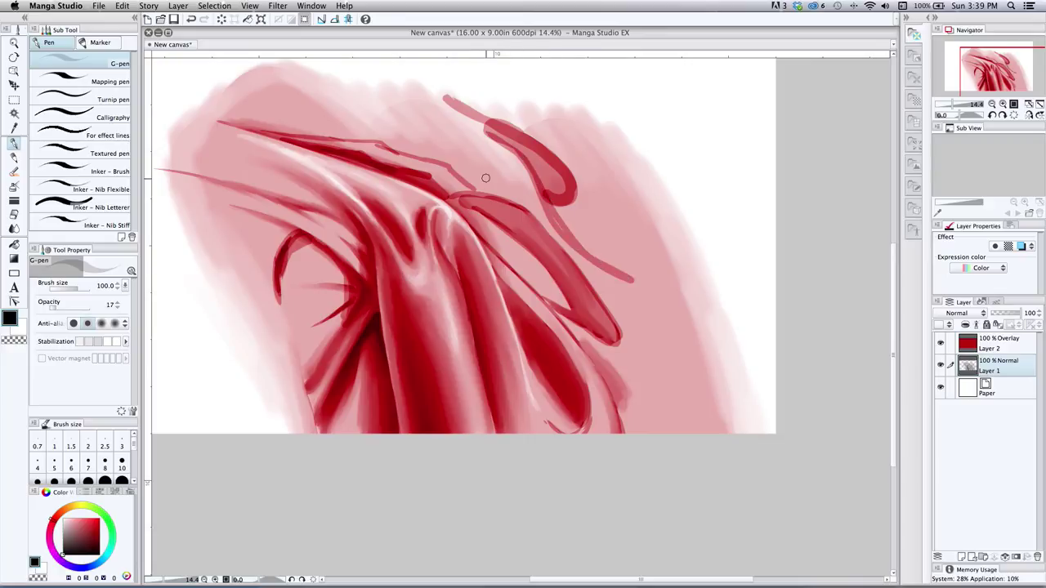
key(super+z)
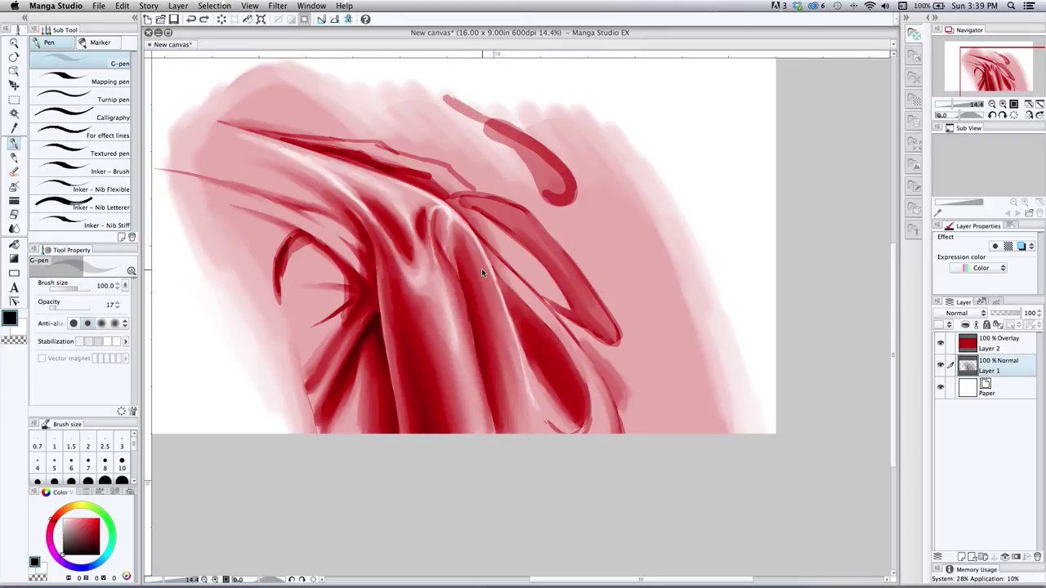
key(super+z)
key(super+z)
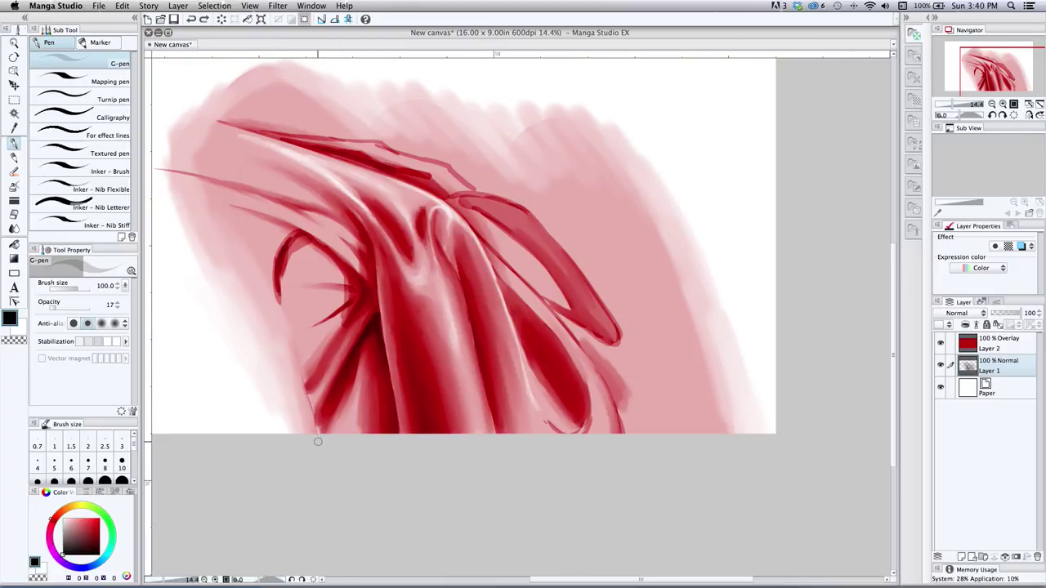
Draw the fabric edge line, a curved fold line and an outer fold line beside the arch with the size 100 G-pen
mouse_move(304, 389)
mouse_down()
mouse_move(264, 241)
mouse_move(253, 257)
mouse_move(217, 260)
mouse_move(165, 222)
mouse_up()
drag(205, 250, 265, 239)
drag(178, 251, 261, 330)
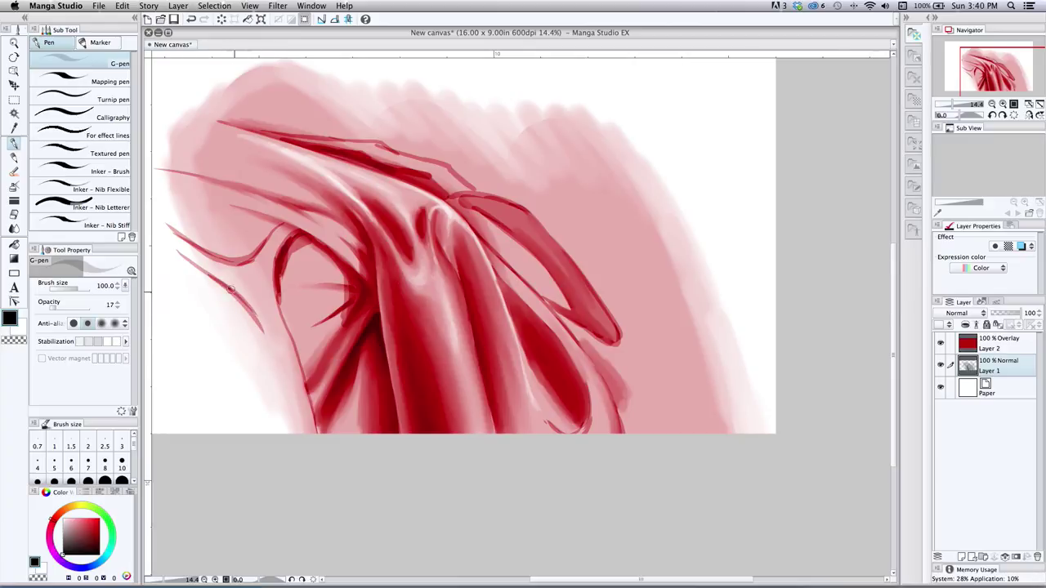
mouse_move(223, 283)
mouse_down()
mouse_move(263, 335)
mouse_move(277, 384)
mouse_up()
Thicken and darken the outer fold line with repeated G-pen strokes at size 100
mouse_move(251, 309)
mouse_down()
mouse_move(278, 374)
mouse_move(241, 300)
mouse_move(176, 252)
mouse_move(237, 309)
mouse_up()
drag(254, 272, 249, 284)
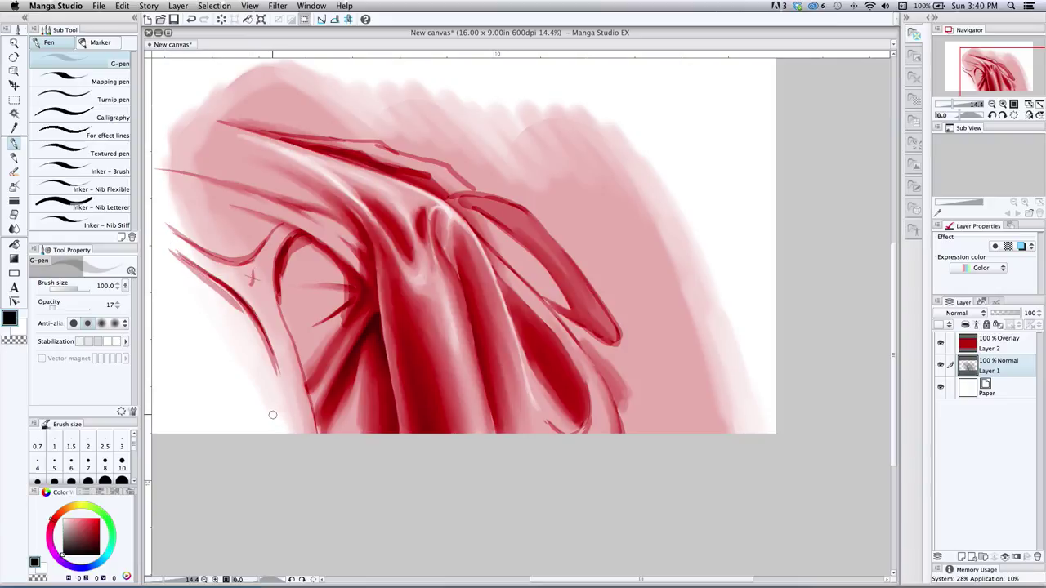
key(super+z)
drag(193, 271, 265, 341)
drag(222, 290, 271, 361)
drag(244, 316, 270, 361)
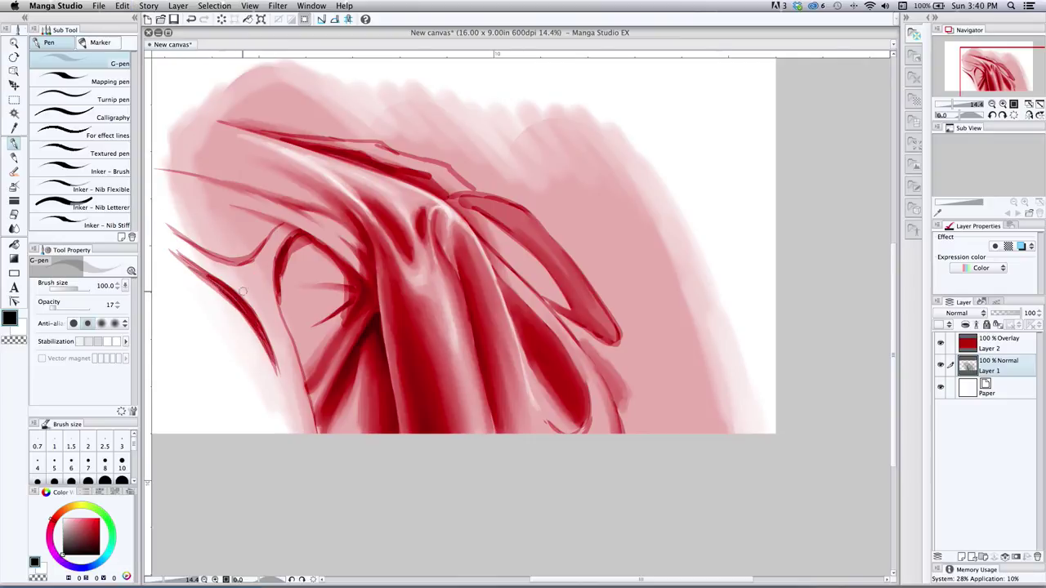
key(bracketleft)
key(bracketleft)
mouse_move(242, 294)
mouse_down()
mouse_move(280, 284)
mouse_move(190, 252)
mouse_up()
drag(187, 258, 178, 243)
key(super+z)
key(super+z)
key(super+z)
key(super+z)
Smooth the arched crease and the fabric edge line below it with the Blend tool at size 80
click(14, 228)
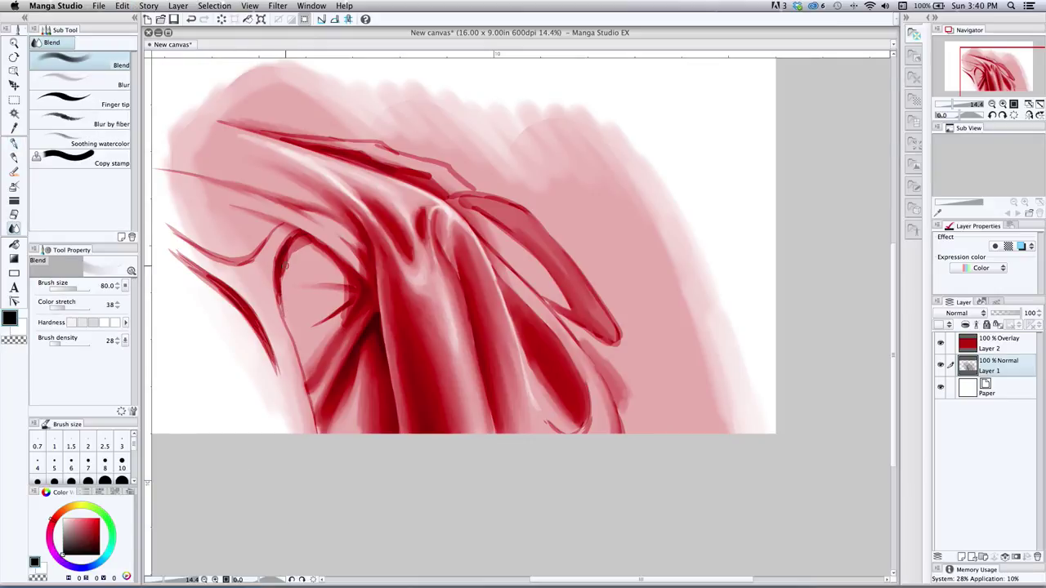
mouse_move(283, 257)
mouse_down()
mouse_move(286, 318)
mouse_move(277, 287)
mouse_move(299, 353)
mouse_up()
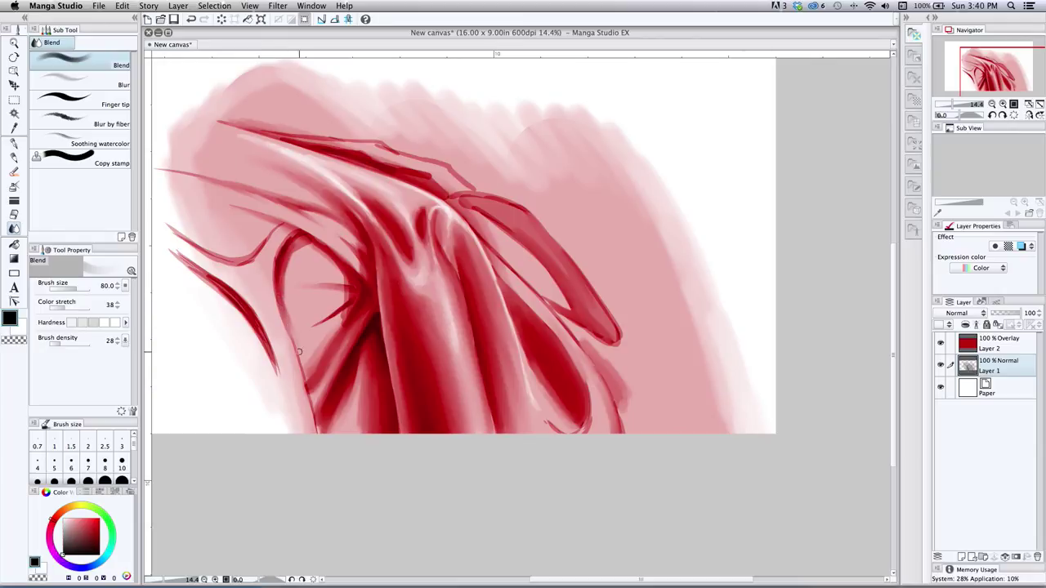
mouse_move(296, 236)
mouse_down()
mouse_move(280, 262)
mouse_move(303, 242)
mouse_move(284, 265)
mouse_up()
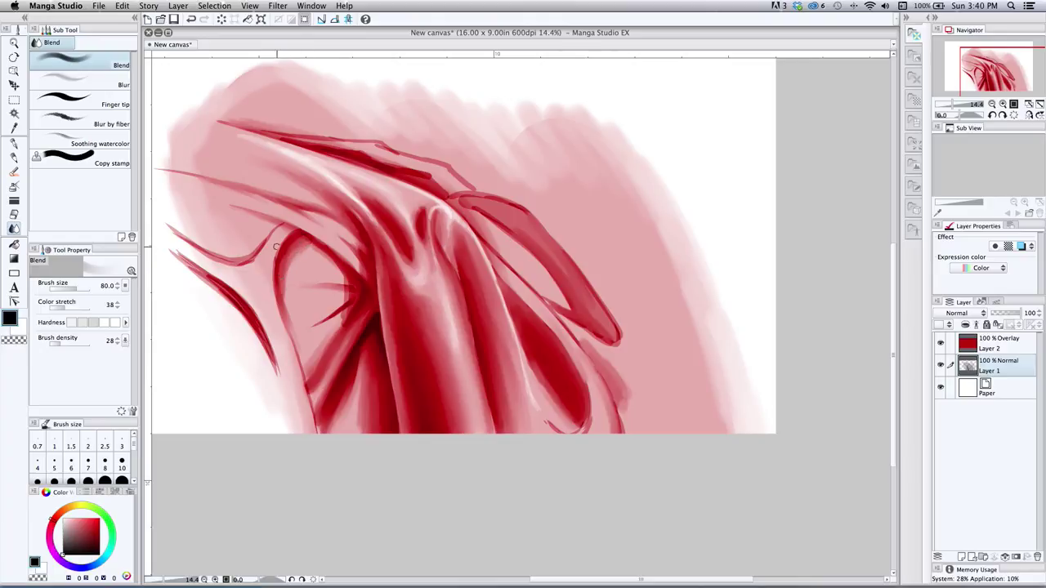
Blend the outer fold line and the curved fold line above it with the Blend tool at size 80
drag(210, 276, 241, 309)
mouse_move(186, 262)
mouse_down()
mouse_move(257, 327)
mouse_move(232, 295)
mouse_move(271, 357)
mouse_move(245, 315)
mouse_up()
mouse_move(202, 279)
mouse_down()
mouse_move(254, 333)
mouse_move(278, 378)
mouse_move(255, 324)
mouse_up()
mouse_move(199, 277)
mouse_down()
mouse_move(190, 232)
mouse_move(239, 259)
mouse_move(259, 244)
mouse_move(234, 262)
mouse_move(219, 258)
mouse_move(164, 220)
mouse_move(230, 256)
mouse_move(270, 229)
mouse_move(232, 260)
mouse_up()
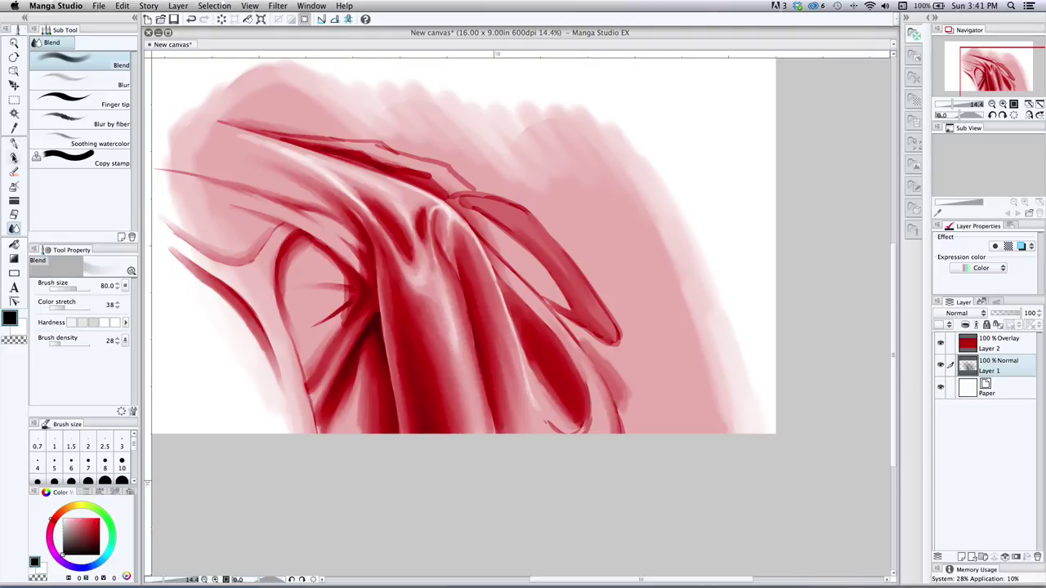
Darken the curved fold line above the outer fold with G-pen strokes at size 60
click(14, 143)
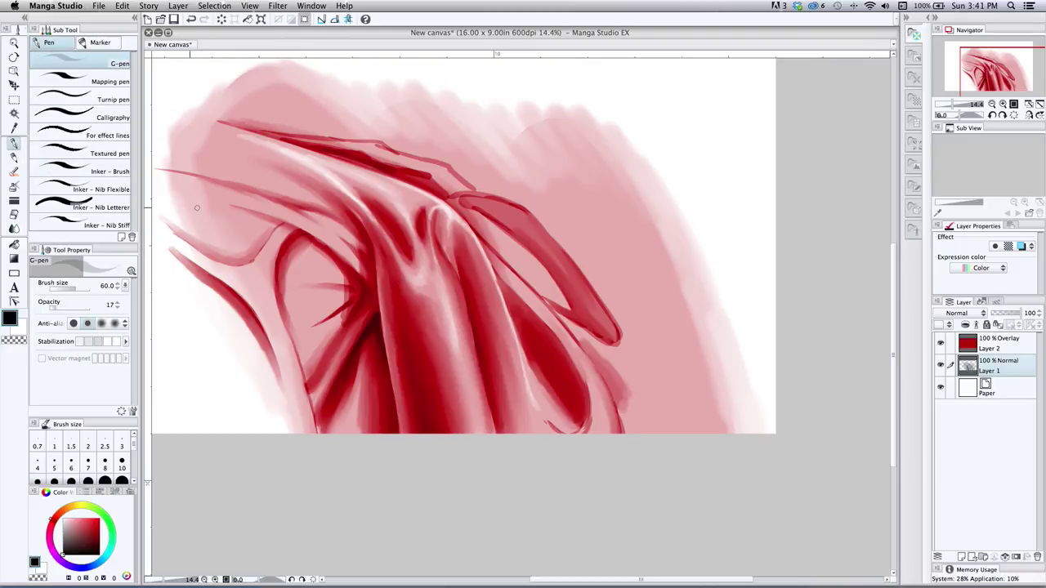
mouse_move(182, 238)
mouse_down()
mouse_move(219, 262)
mouse_move(257, 267)
mouse_up()
mouse_move(211, 254)
mouse_down()
mouse_move(260, 259)
mouse_move(238, 261)
mouse_up()
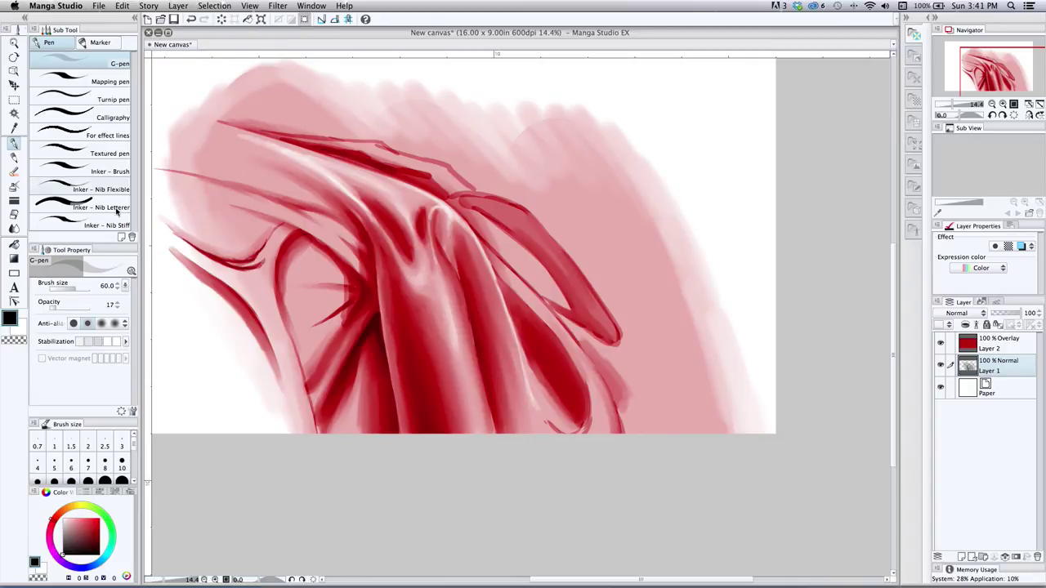
Smooth the curved fold line above the outer fold with the Blend tool at size 80
click(14, 228)
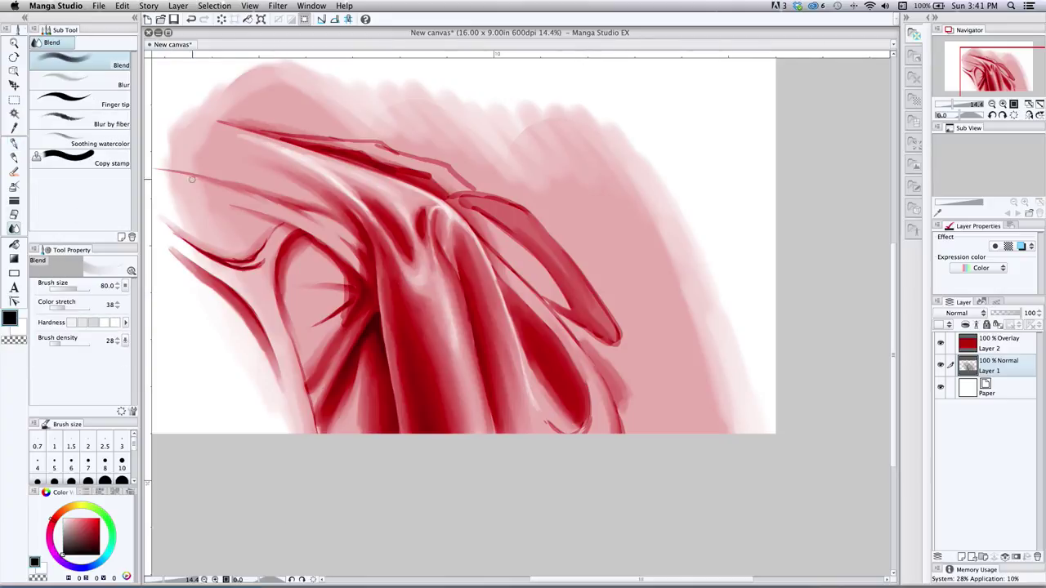
mouse_move(222, 268)
mouse_down()
mouse_move(254, 271)
mouse_move(237, 269)
mouse_move(264, 261)
mouse_move(229, 266)
mouse_move(195, 250)
mouse_move(232, 259)
mouse_up()
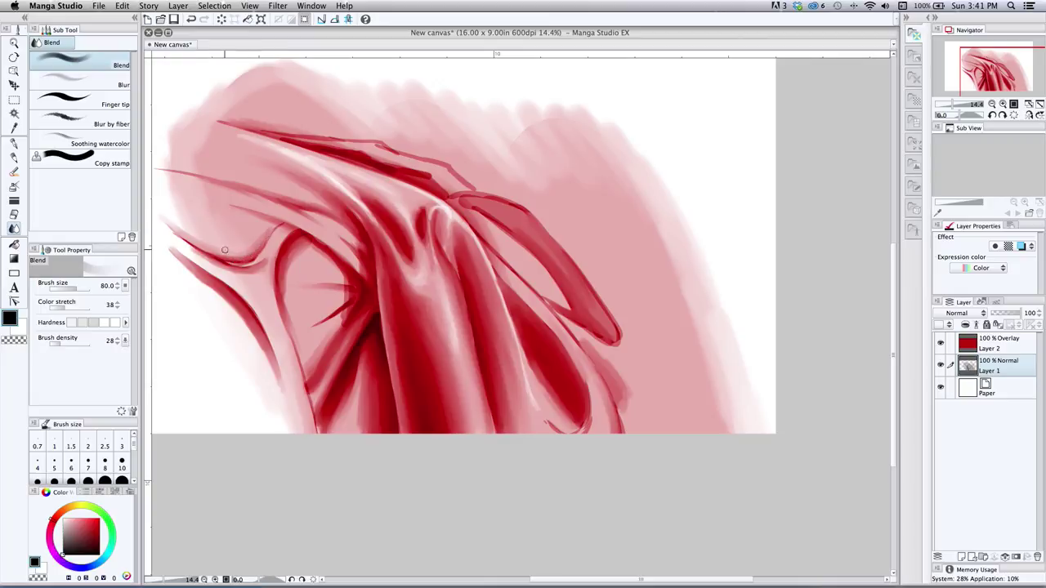
drag(233, 259, 183, 238)
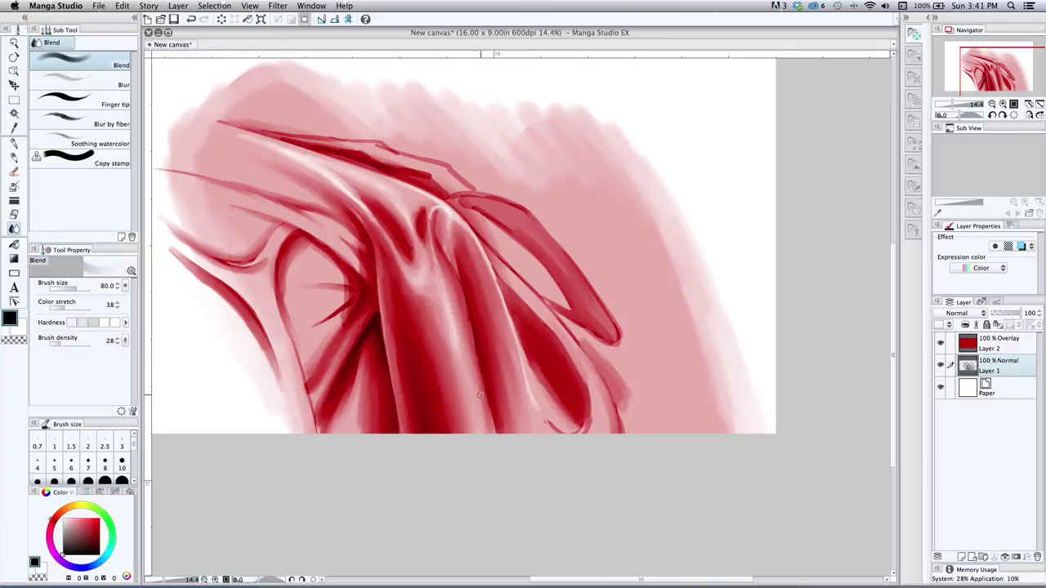
drag(245, 258, 227, 258)
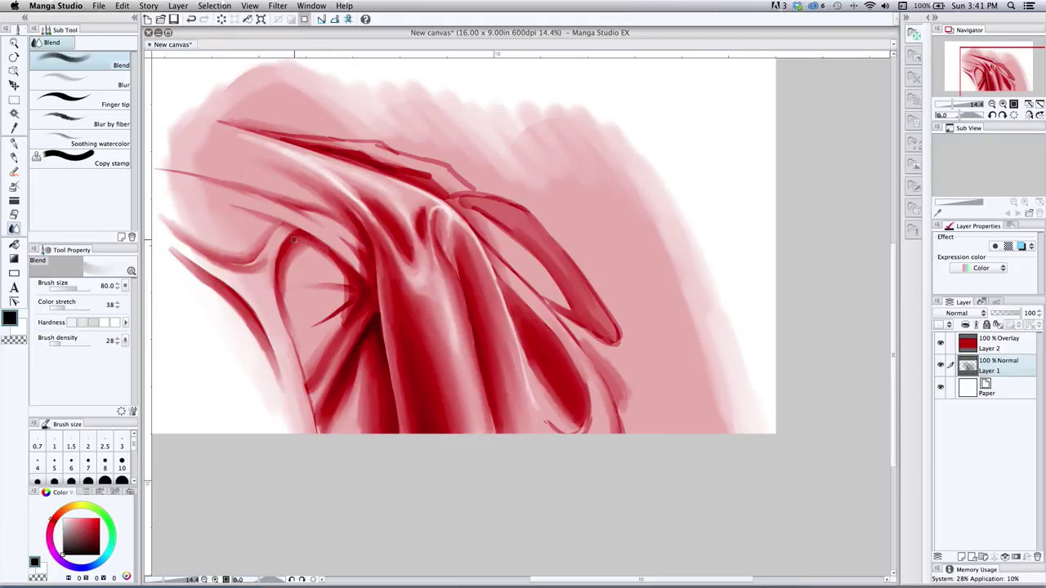
drag(214, 262, 168, 233)
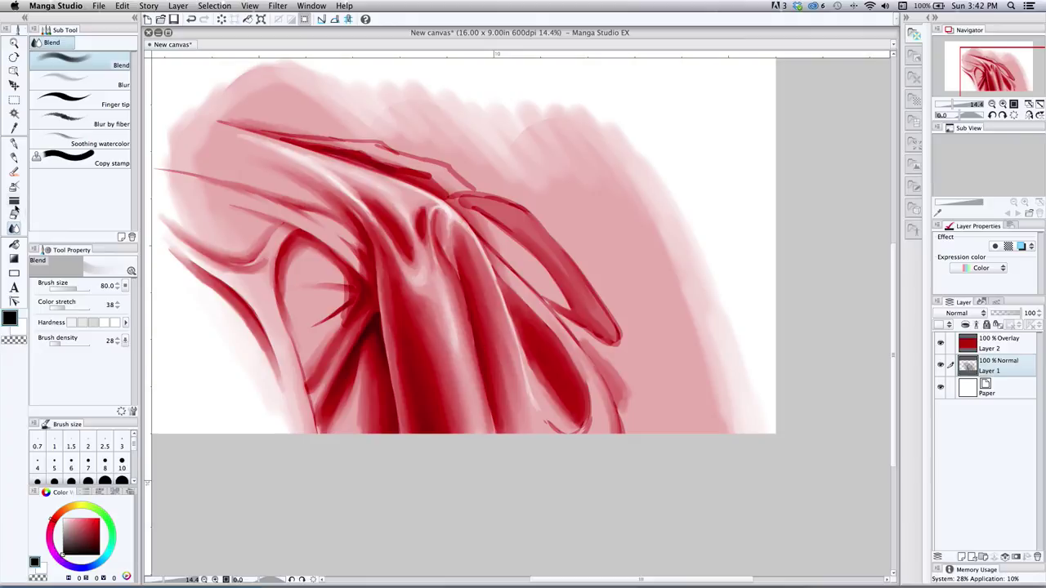
Set up the Soft airbrush with brush size 200 and brush density 26, undoing the test stroke along the outer fold
click(13, 187)
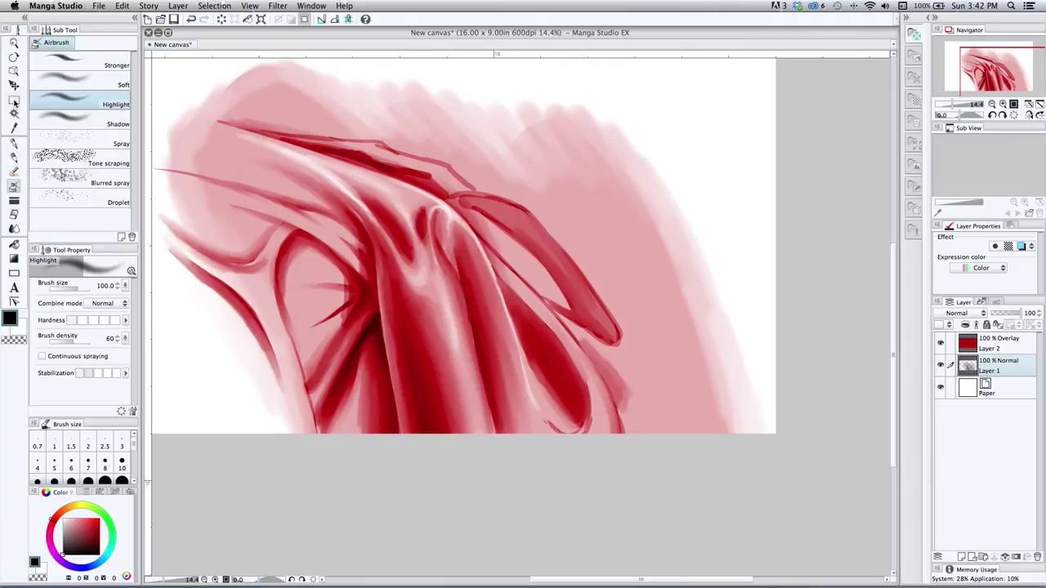
click(64, 121)
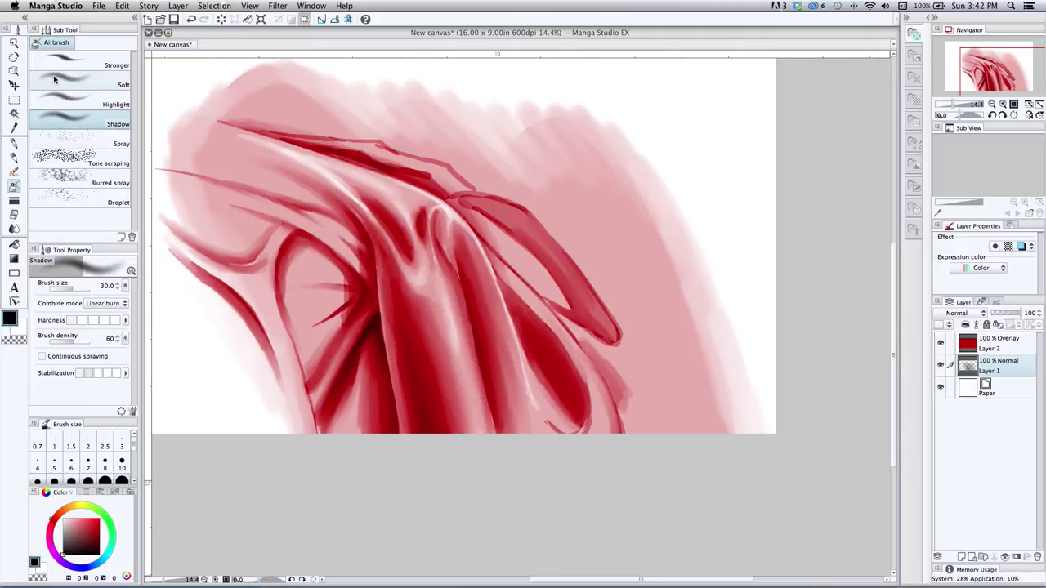
click(55, 80)
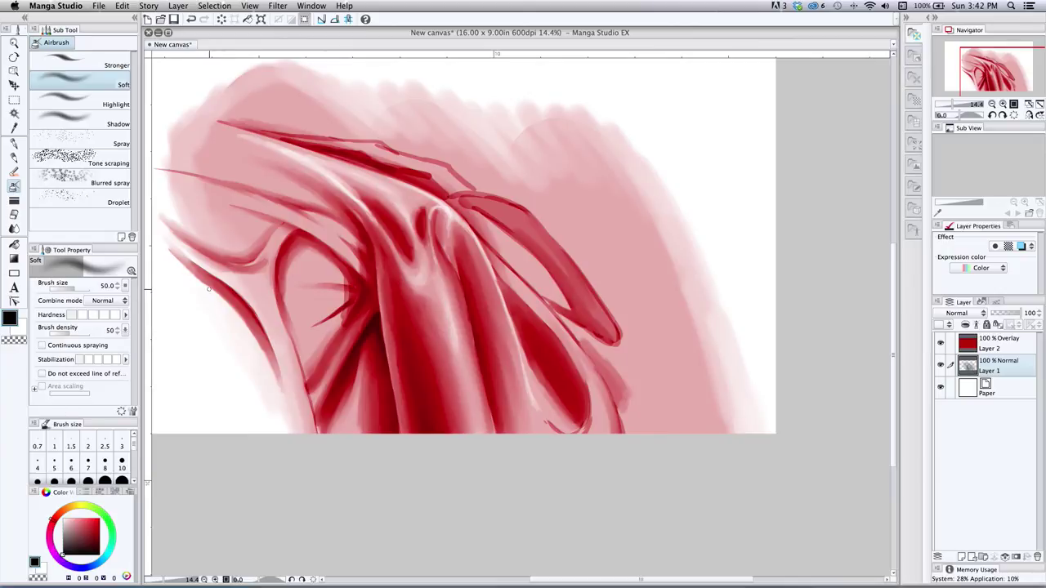
key(bracketright)
key(bracketright)
key(bracketright)
key(bracketright)
key(bracketleft)
mouse_move(178, 250)
mouse_down()
mouse_move(250, 307)
mouse_move(281, 386)
mouse_up()
key(super+z)
drag(58, 334, 62, 334)
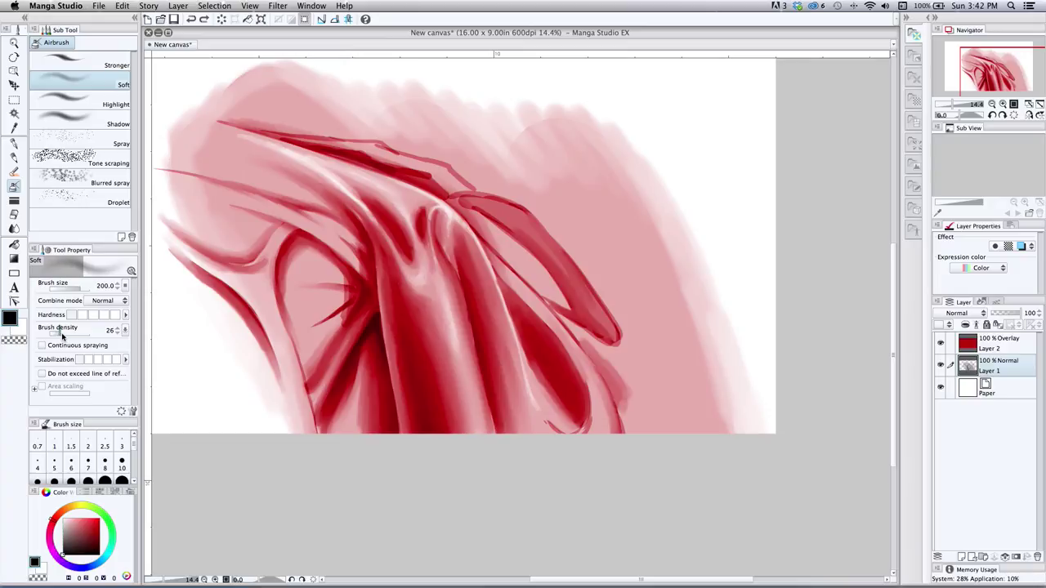
Shade along the outer fold line with the Soft airbrush at size 200, adding a broader pass beneath it with a larger brush
mouse_move(187, 256)
mouse_down()
mouse_move(244, 296)
mouse_move(275, 353)
mouse_move(277, 395)
mouse_up()
mouse_move(254, 316)
mouse_down()
mouse_move(281, 362)
mouse_move(293, 441)
mouse_up()
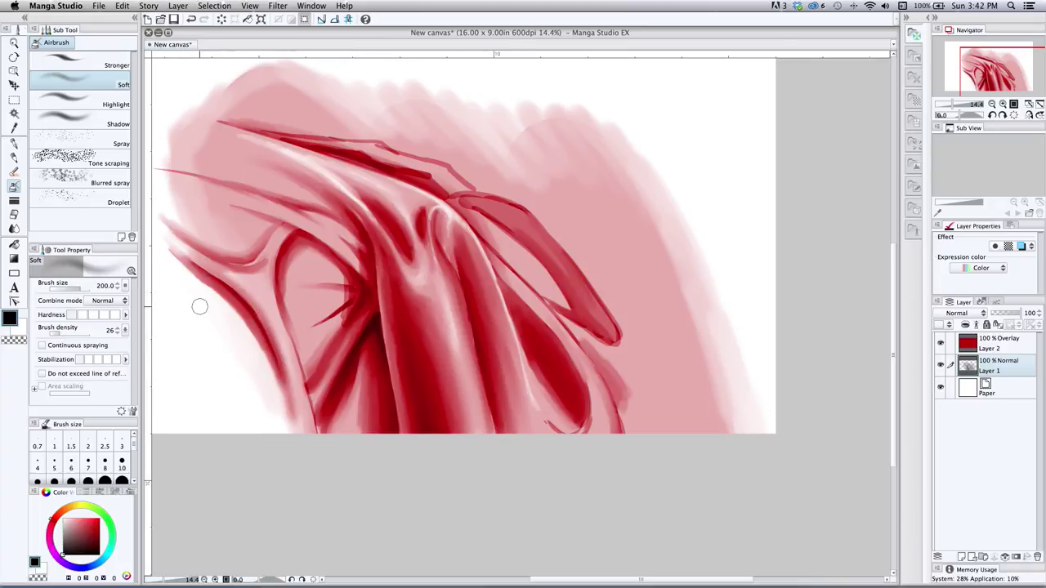
key(bracketright)
key(bracketright)
key(bracketright)
key(bracketright)
mouse_move(188, 274)
mouse_down()
mouse_move(266, 365)
mouse_move(290, 457)
mouse_up()
key(bracketright)
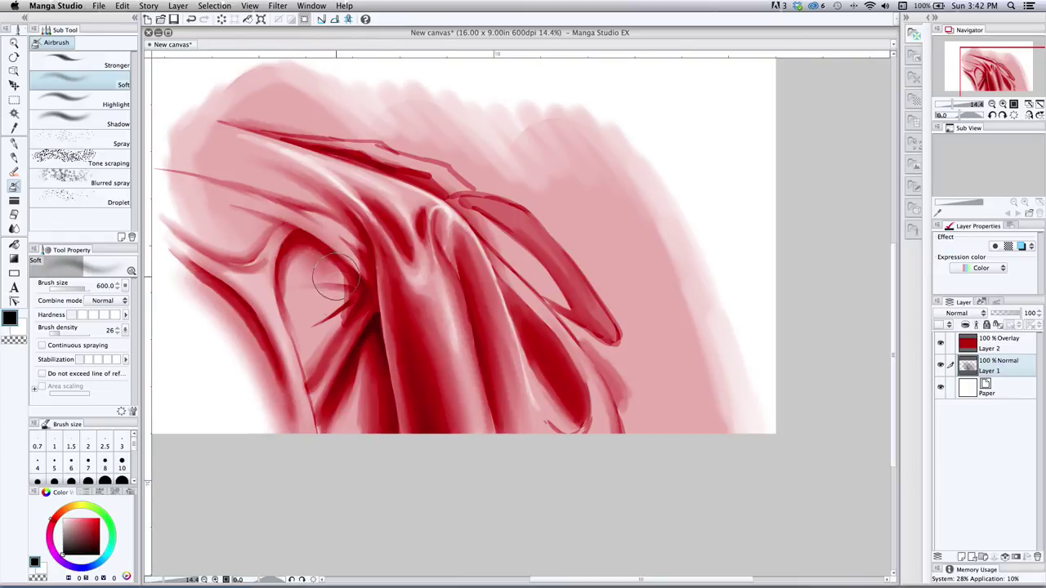
Shade the upper folds above the arched crease with the Soft airbrush, varying the brush size between 400 and 600
drag(270, 219, 208, 204)
key(bracketleft)
key(bracketleft)
drag(347, 216, 215, 144)
key(bracketright)
key(bracketright)
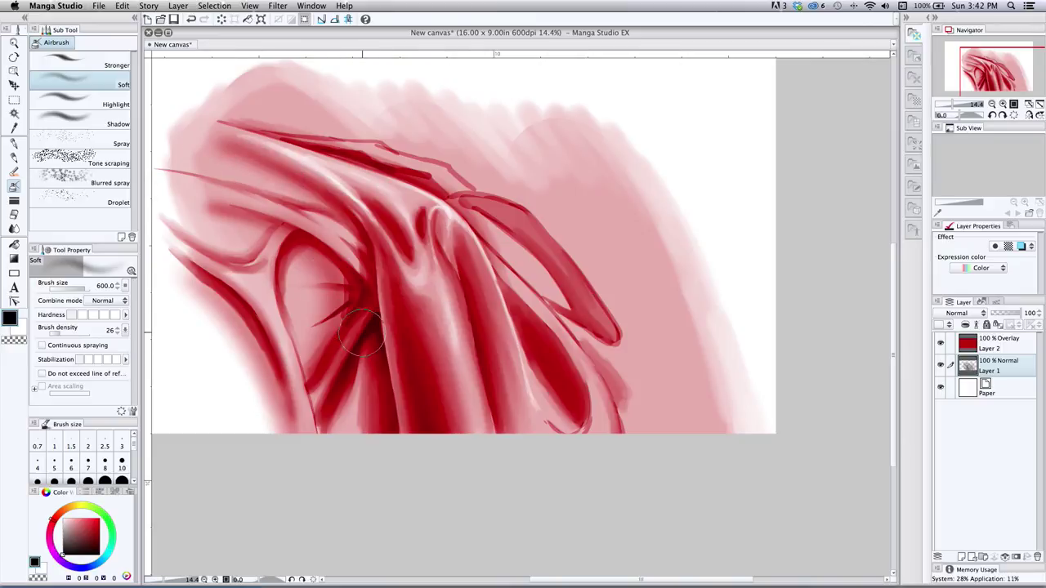
Darken the creases radiating from the pinch point inside the arched crease with a smaller Soft airbrush
key(bracketleft)
key(bracketleft)
key(bracketleft)
drag(357, 289, 308, 323)
key(bracketleft)
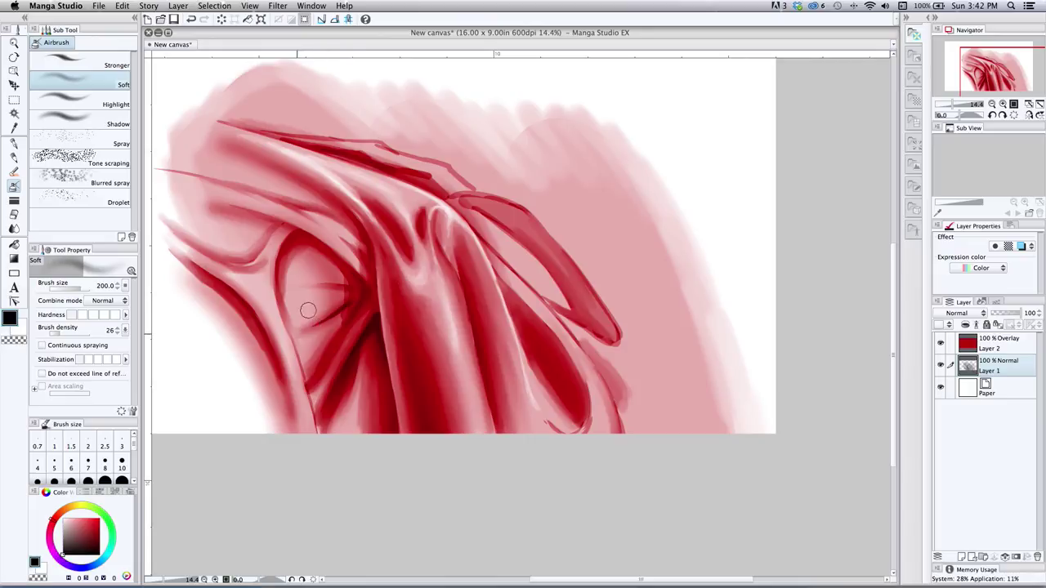
Deepen the shadow under the outer fold and along the upper folds with the Soft airbrush at size 400
key(bracketright)
key(bracketright)
mouse_move(168, 250)
mouse_down()
mouse_move(260, 362)
mouse_move(282, 478)
mouse_up()
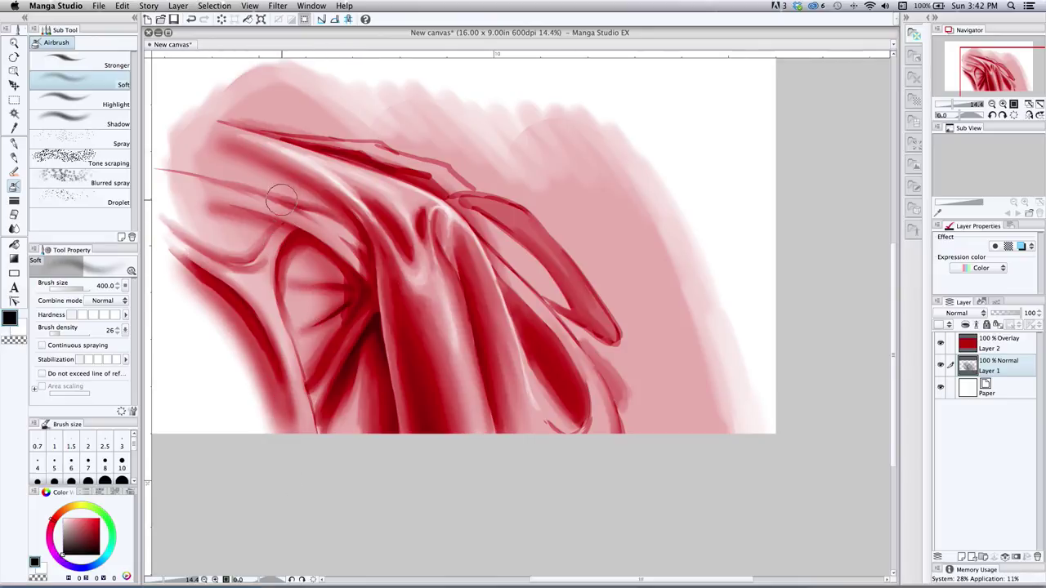
drag(281, 199, 353, 266)
key(bracketright)
mouse_move(327, 214)
mouse_down()
mouse_move(286, 184)
mouse_move(191, 155)
mouse_up()
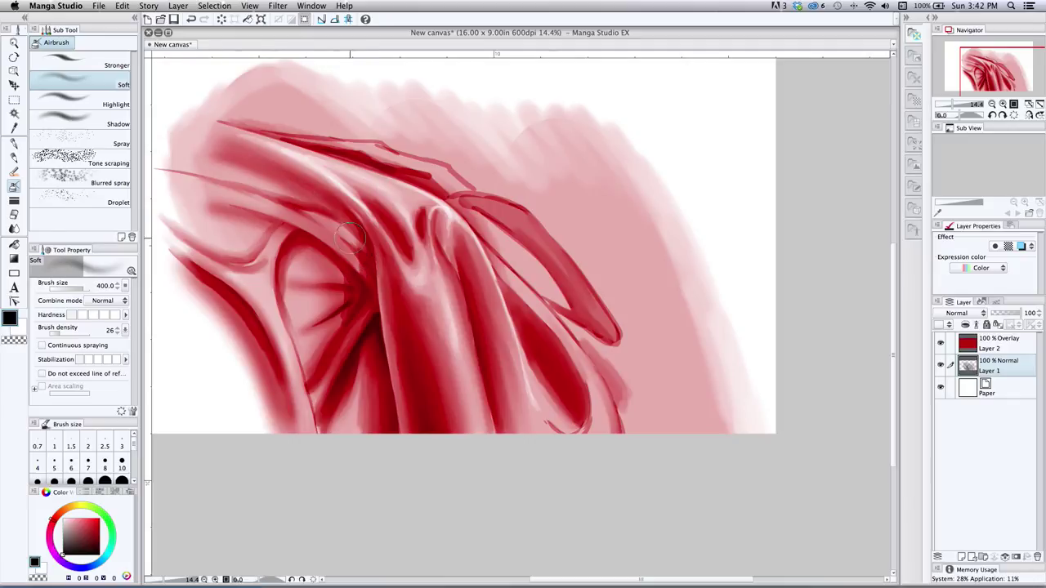
Shade broadly over the long ridge and the central folds with the Soft airbrush at size 800
key(bracketright)
key(bracketright)
key(bracketright)
key(bracketright)
key(bracketright)
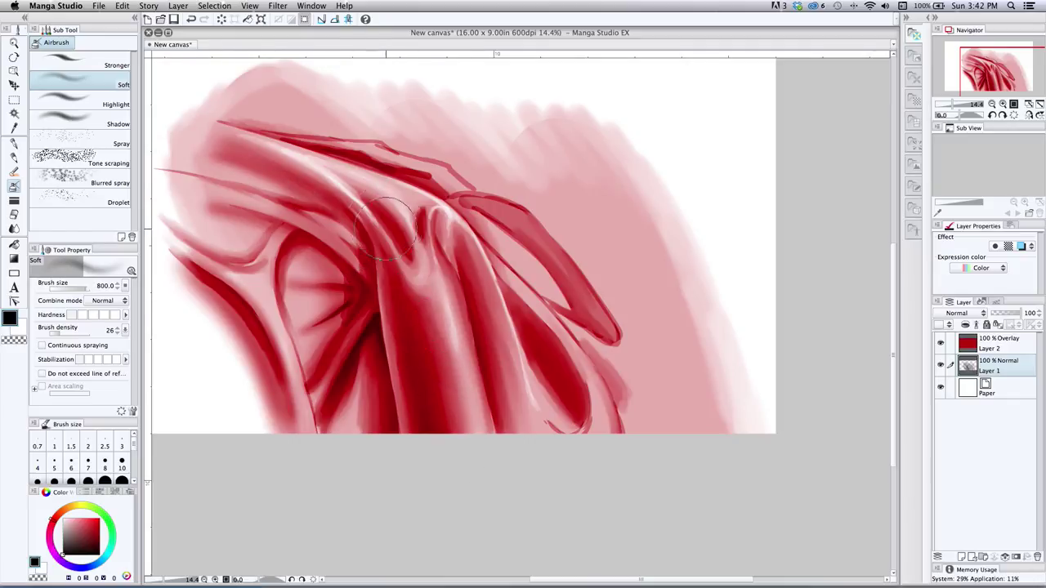
mouse_move(243, 139)
mouse_down()
mouse_move(453, 193)
mouse_move(484, 219)
mouse_move(522, 311)
mouse_up()
Shade the long oval fold and the fabric below it with the Soft airbrush, reducing the brush from 700 to 250
key(bracketleft)
key(bracketleft)
key(bracketleft)
key(bracketleft)
key(bracketleft)
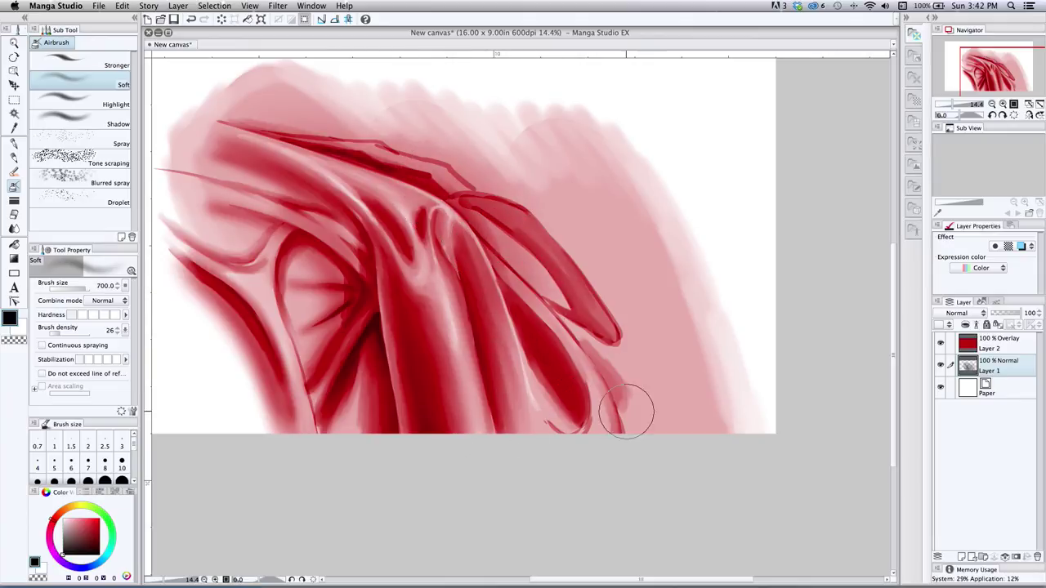
key(bracketright)
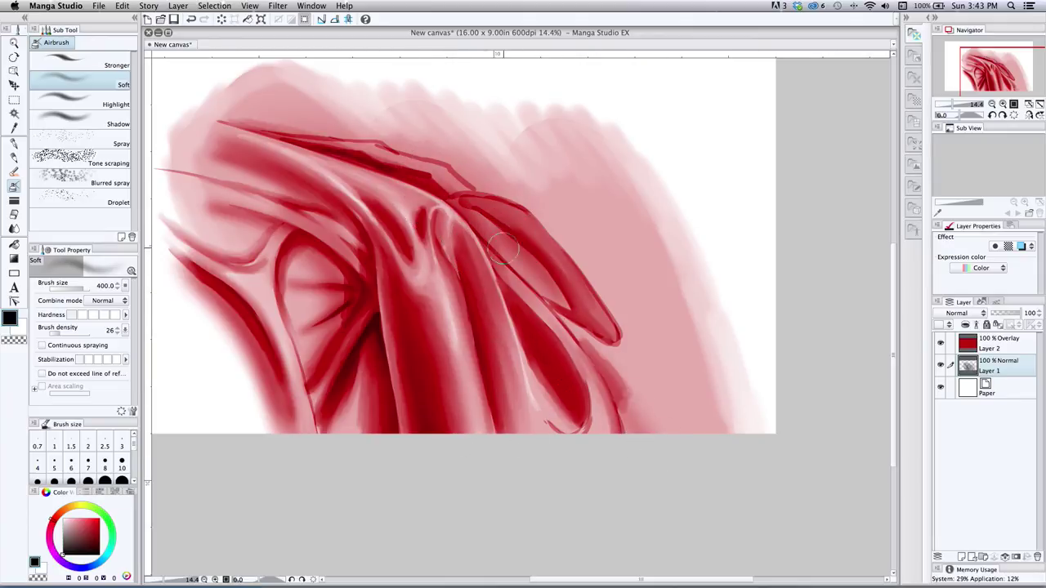
drag(513, 202, 630, 343)
key(bracketleft)
key(bracketleft)
key(bracketleft)
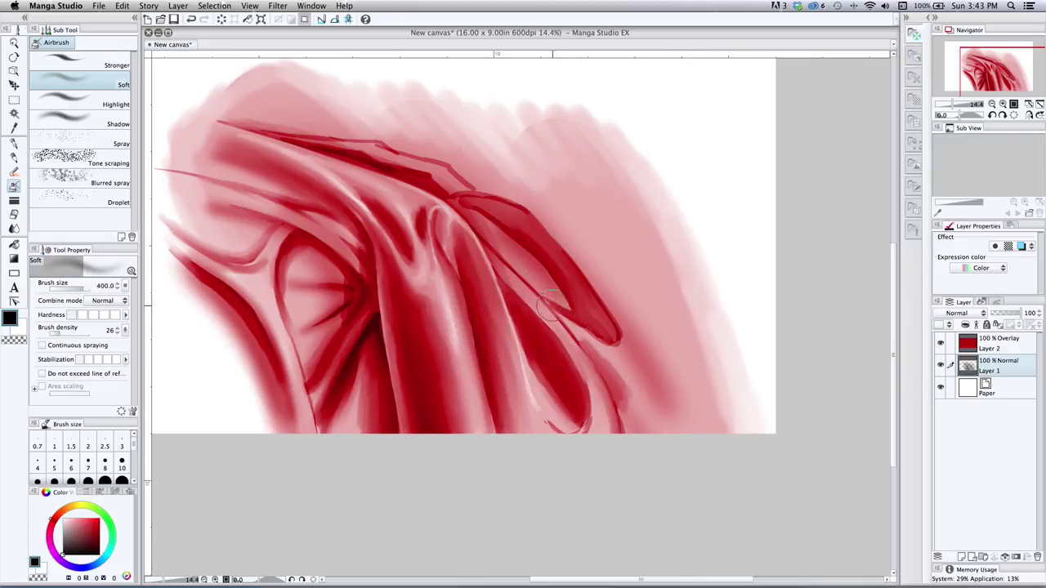
key(bracketleft)
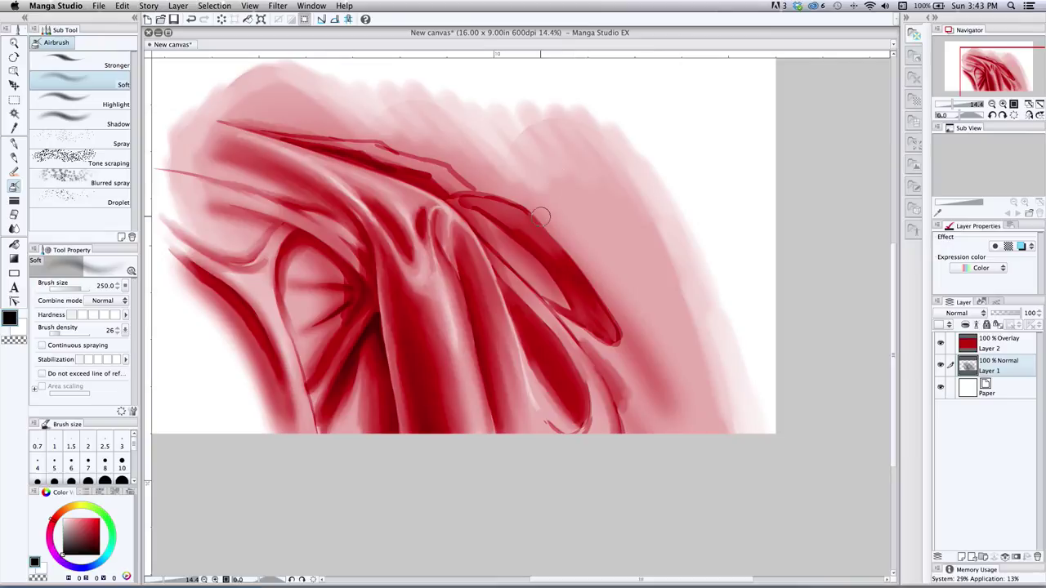
Paint a new dark hooked fold on the plain fabric beside the long oval fold with the Soft airbrush
mouse_move(545, 216)
mouse_down()
mouse_move(634, 278)
mouse_move(658, 349)
mouse_up()
mouse_move(601, 251)
mouse_down()
mouse_move(652, 326)
mouse_move(648, 345)
mouse_move(643, 313)
mouse_move(642, 333)
mouse_move(610, 263)
mouse_move(529, 212)
mouse_move(645, 308)
mouse_move(582, 239)
mouse_move(612, 261)
mouse_move(647, 335)
mouse_move(586, 273)
mouse_move(642, 309)
mouse_up()
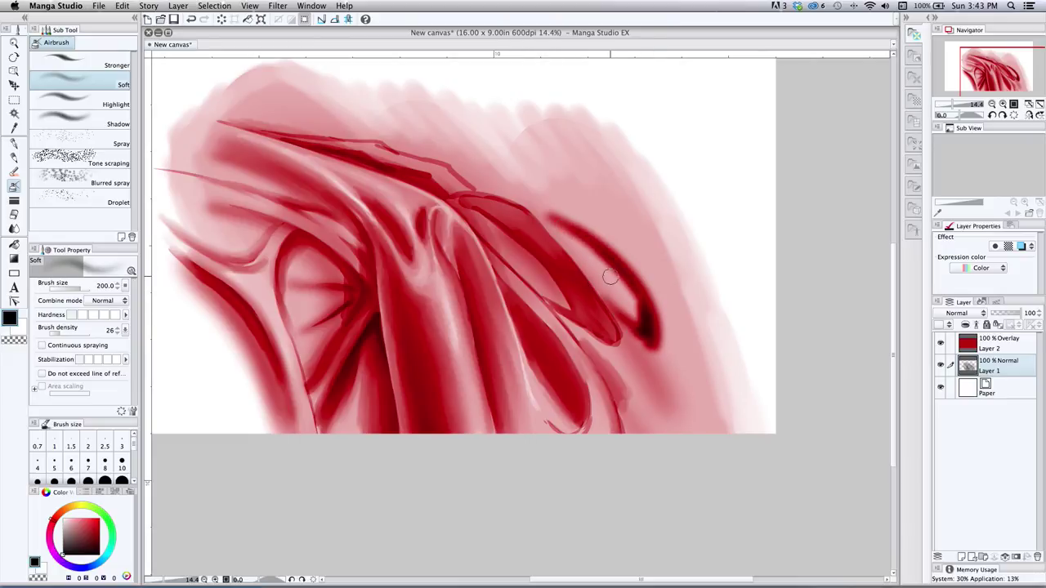
mouse_move(563, 372)
mouse_down()
mouse_move(576, 422)
mouse_move(541, 343)
mouse_up()
Add soft hanging fold shadows below the new hooked fold with the Soft airbrush at sizes 300 to 500
key(])
key(])
key(])
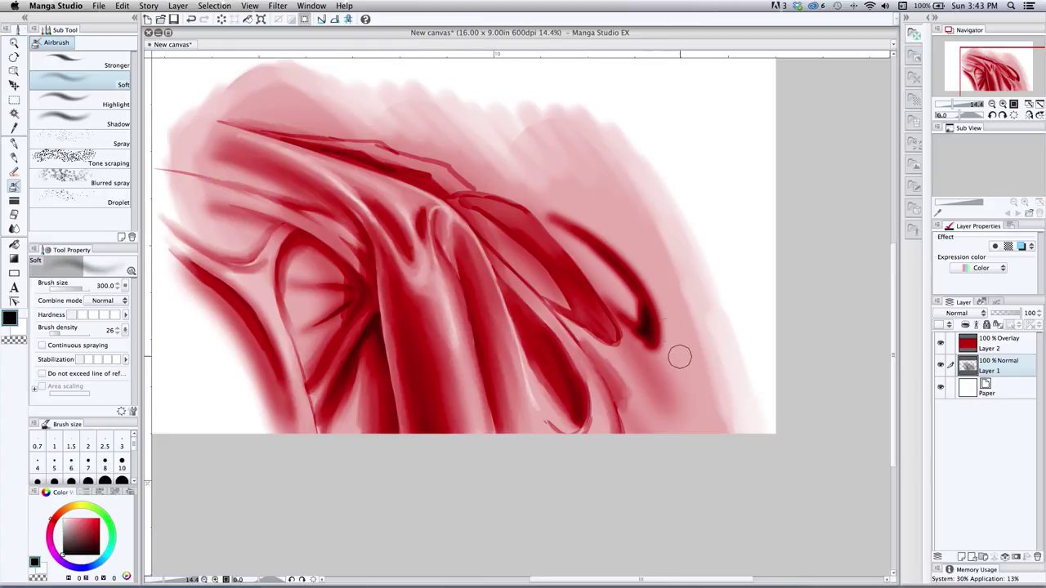
drag(709, 435, 668, 316)
key(])
mouse_move(654, 415)
mouse_down()
mouse_move(638, 376)
mouse_move(658, 405)
mouse_up()
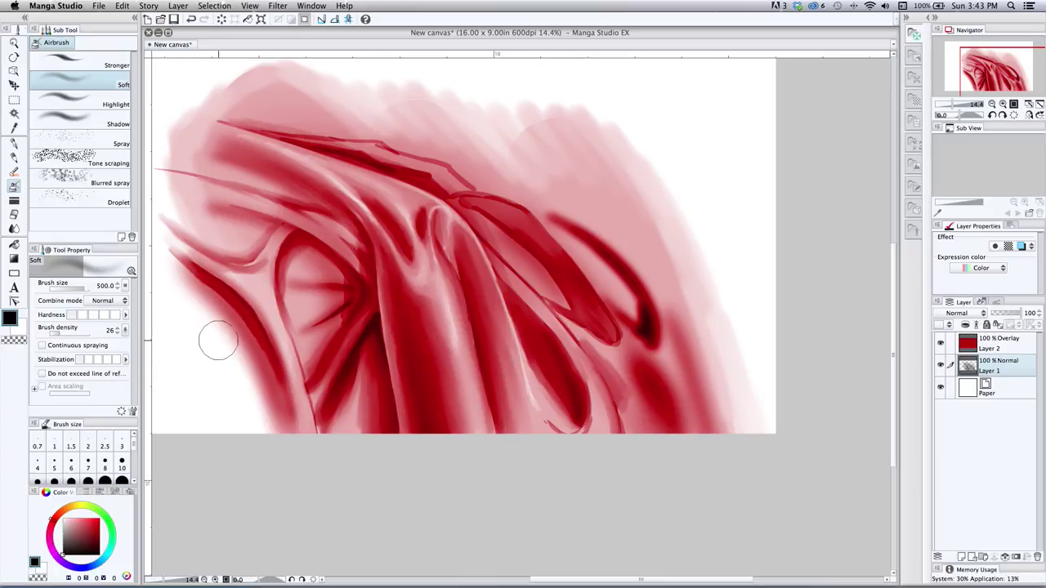
Paint long vertical folds in the empty area beneath the outer fold line with the Soft airbrush at size 400
key(bracketleft)
mouse_move(208, 298)
mouse_down()
mouse_move(257, 424)
mouse_move(254, 454)
mouse_move(231, 429)
mouse_move(242, 420)
mouse_move(209, 280)
mouse_move(191, 331)
mouse_move(178, 266)
mouse_move(200, 428)
mouse_move(193, 295)
mouse_move(209, 470)
mouse_up()
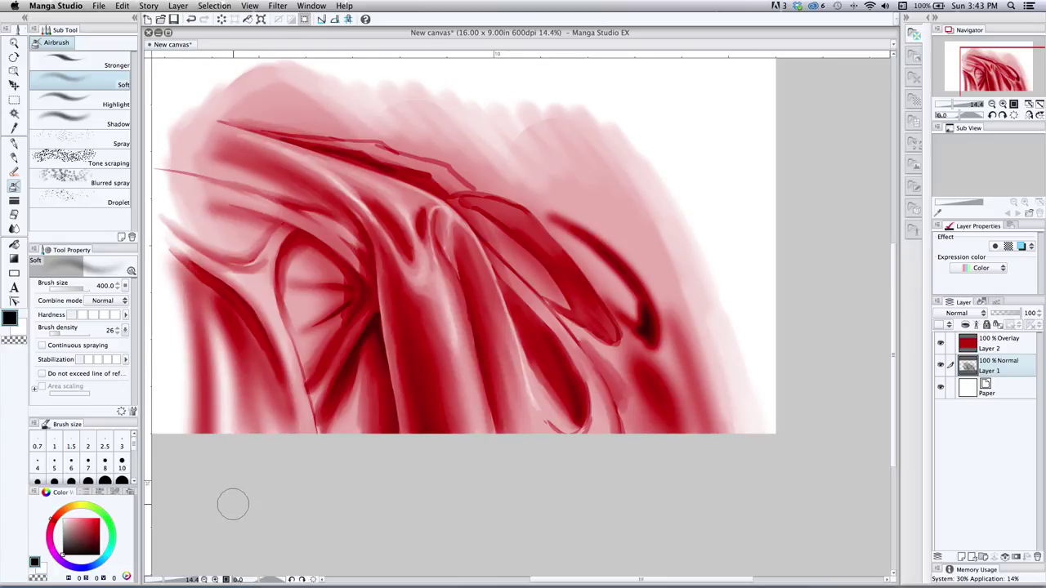
key(bracketright)
key(bracketright)
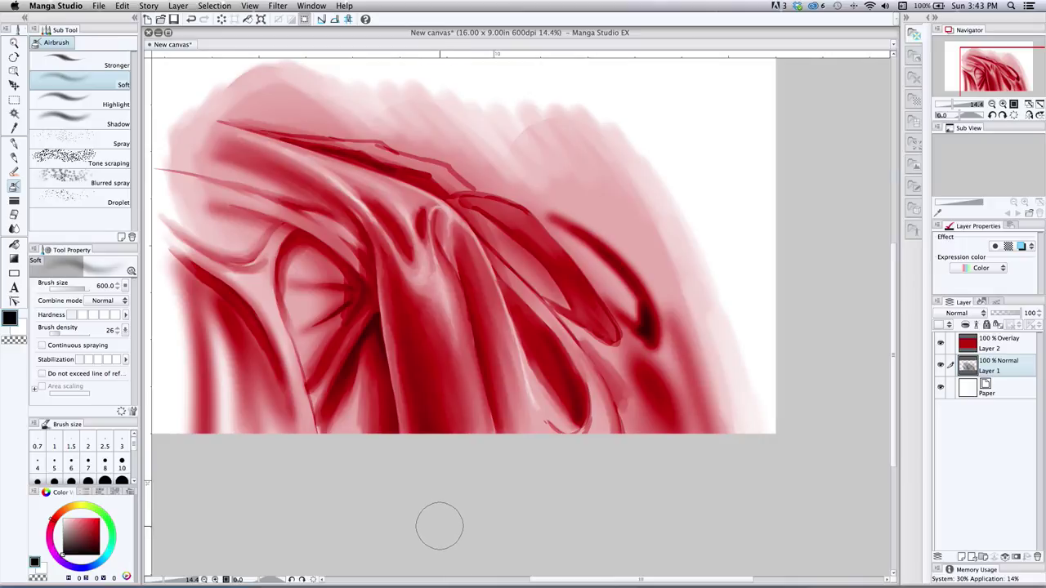
Blend the new hooked fold's dark tip and edge into the fabric with the Blend tool at size 170
click(14, 227)
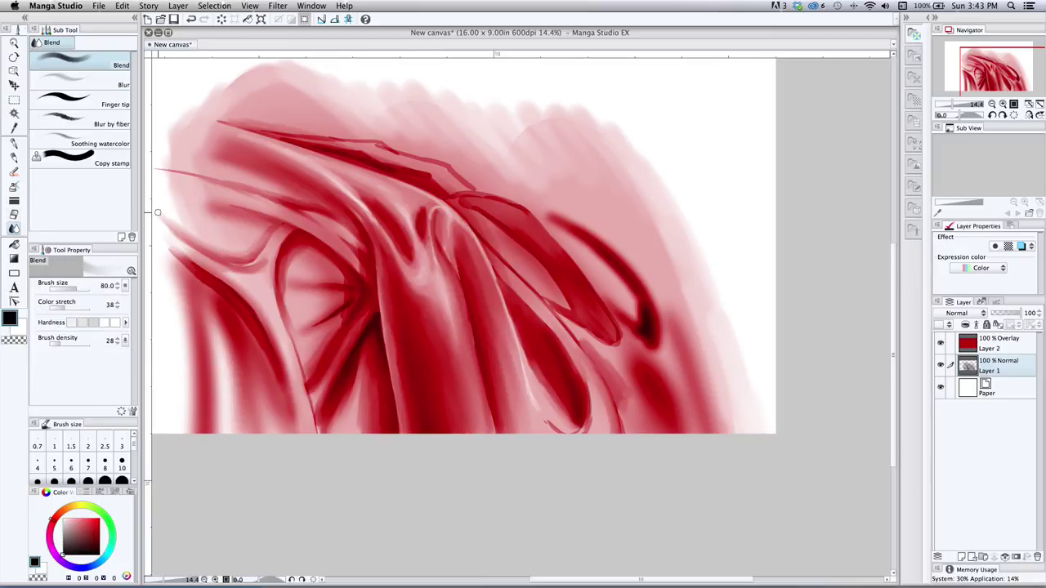
key(bracketright)
key(bracketright)
key(bracketright)
mouse_move(646, 323)
mouse_down()
mouse_move(637, 292)
mouse_move(647, 324)
mouse_move(623, 281)
mouse_move(637, 325)
mouse_move(598, 255)
mouse_move(647, 322)
mouse_move(622, 312)
mouse_move(607, 264)
mouse_move(588, 246)
mouse_move(634, 306)
mouse_move(554, 220)
mouse_move(597, 252)
mouse_move(637, 307)
mouse_move(621, 278)
mouse_move(646, 330)
mouse_move(635, 291)
mouse_up()
mouse_move(646, 336)
mouse_down()
mouse_move(610, 263)
mouse_move(546, 215)
mouse_move(641, 310)
mouse_up()
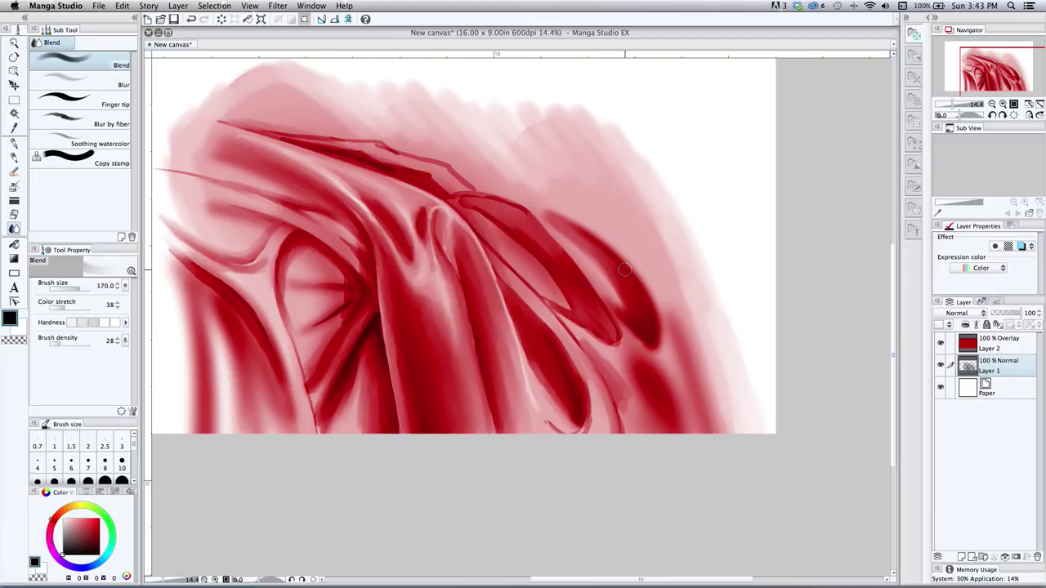
key(bracketleft)
mouse_move(620, 294)
mouse_down()
mouse_move(681, 283)
mouse_move(712, 399)
mouse_move(618, 385)
mouse_move(631, 266)
mouse_up()
key(super+z)
Blend the edges of the lower looped fold and the fold line beside it with the Blend tool at sizes 120 to 150
key(bracketleft)
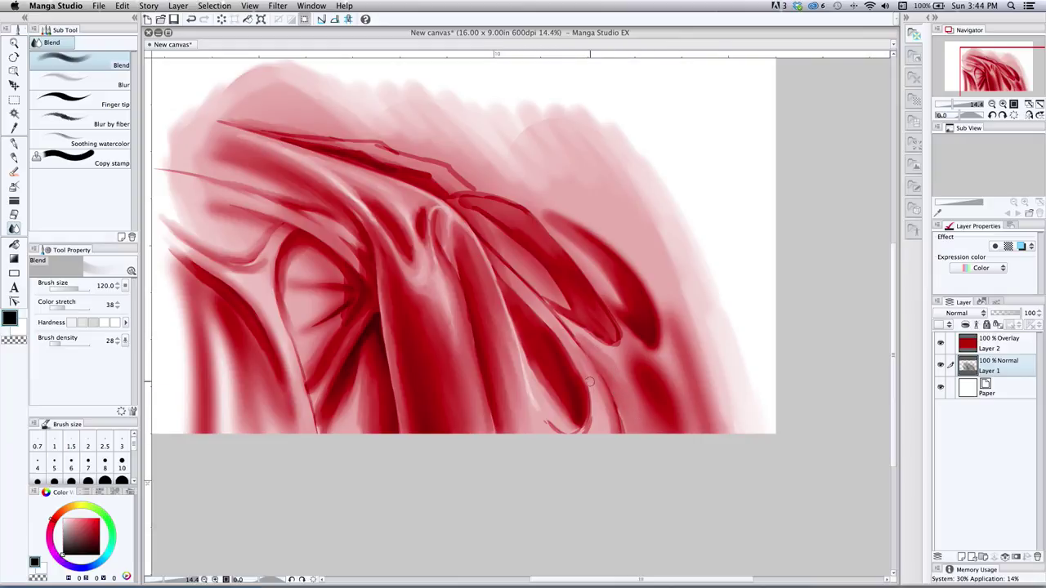
key(bracketright)
key(bracketleft)
key(bracketright)
key(bracketleft)
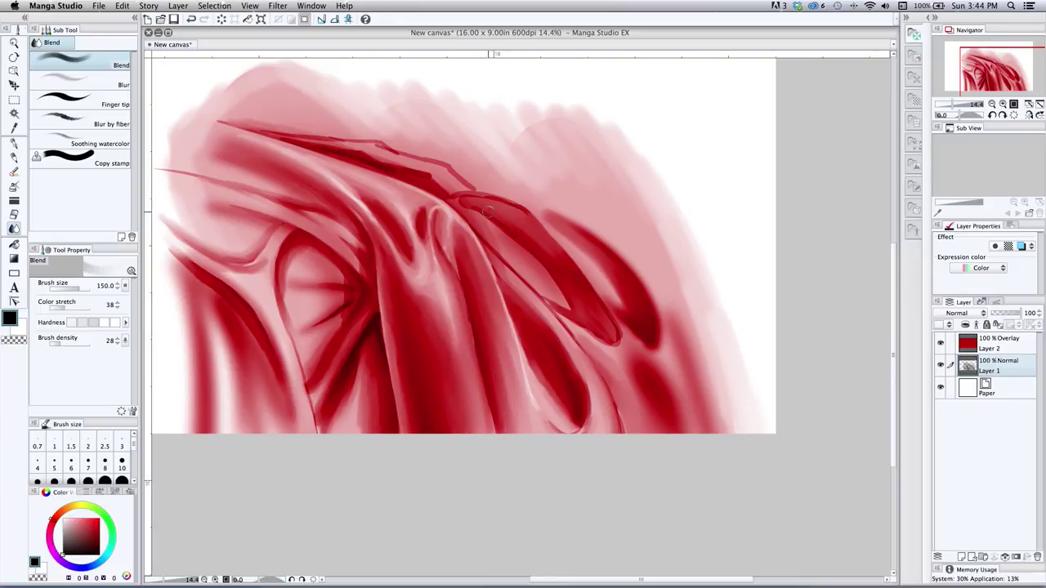
Blend the hard outlines of the long oval fold and the upper ridge fold into the surrounding shading
drag(493, 200, 525, 217)
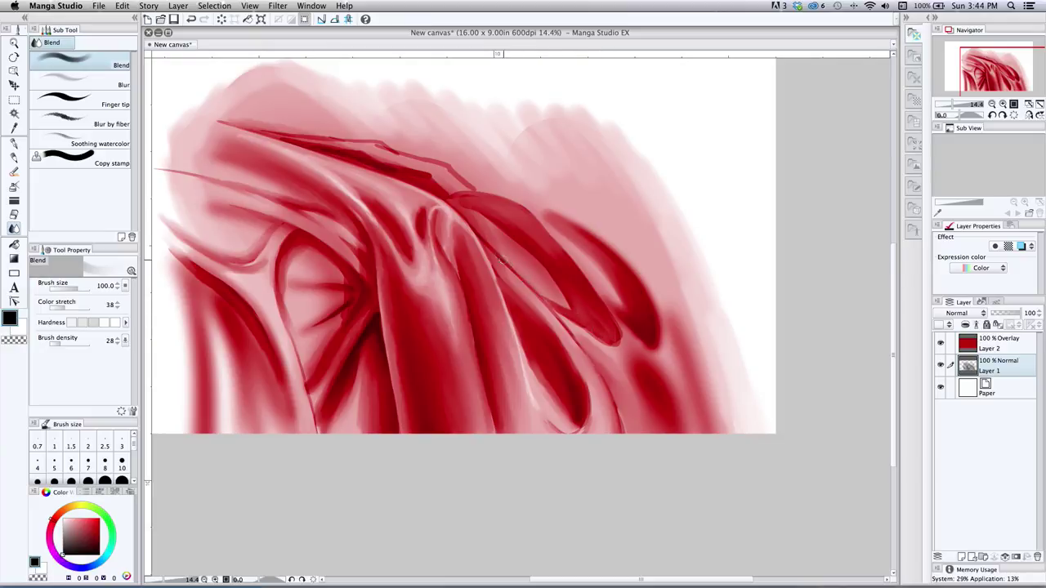
drag(348, 156, 359, 155)
mouse_move(290, 141)
mouse_down()
mouse_move(367, 154)
mouse_move(357, 152)
mouse_move(448, 193)
mouse_move(391, 164)
mouse_move(307, 145)
mouse_move(312, 135)
mouse_move(385, 150)
mouse_move(478, 190)
mouse_up()
Smooth the thin upper fold lines and the radiating creases with the Blend tool at size 100
key([)
key(bracketleft)
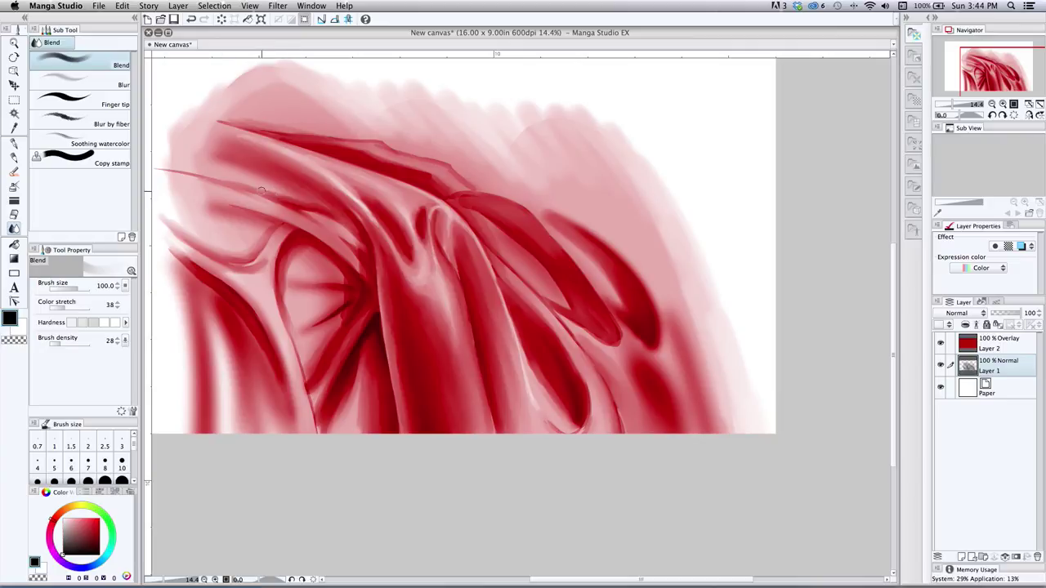
key(bracketleft)
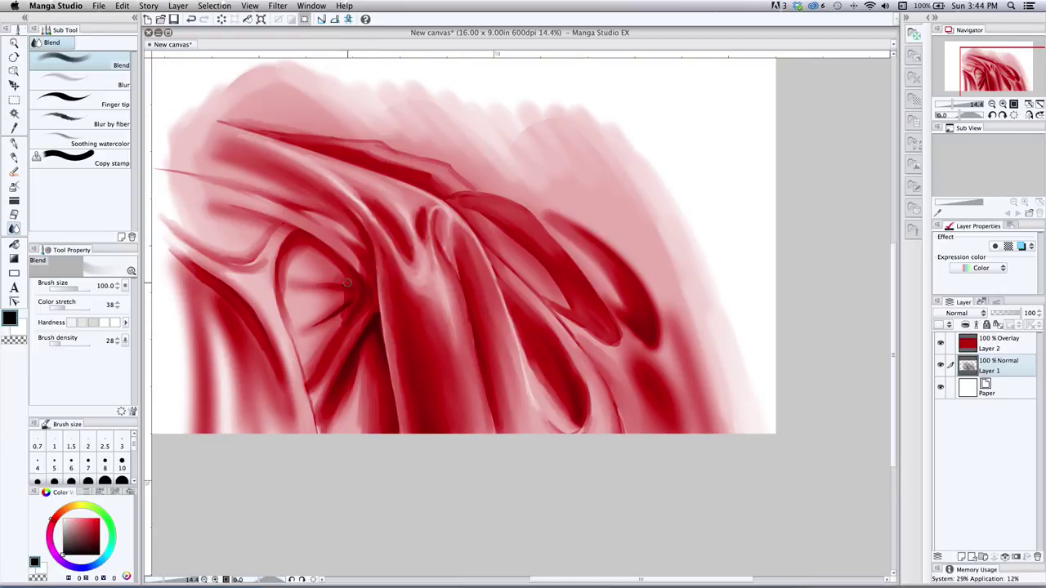
key(bracketleft)
Darken the lower folds and creases broadly with the Soft airbrush at size 1000 and brush density 17
click(14, 187)
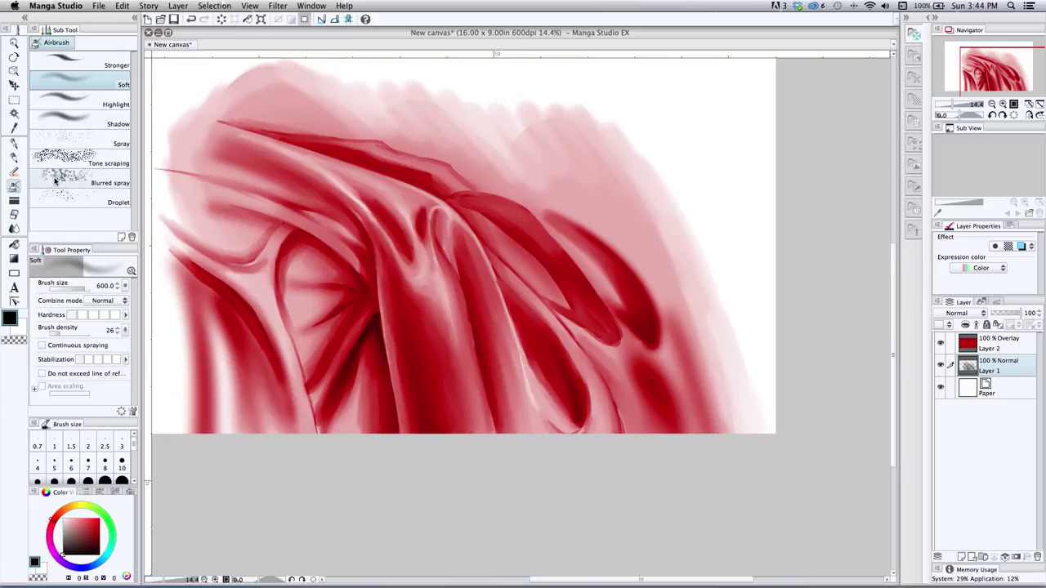
click(55, 334)
key(bracketright)
key(bracketright)
key(bracketright)
mouse_move(186, 230)
mouse_down()
mouse_move(259, 296)
mouse_move(289, 362)
mouse_move(297, 424)
mouse_move(271, 287)
mouse_move(239, 194)
mouse_move(315, 236)
mouse_move(350, 341)
mouse_move(353, 469)
mouse_move(252, 303)
mouse_move(197, 287)
mouse_move(223, 362)
mouse_move(231, 457)
mouse_move(176, 256)
mouse_move(208, 457)
mouse_move(205, 173)
mouse_move(235, 145)
mouse_move(277, 153)
mouse_move(352, 179)
mouse_move(475, 255)
mouse_move(474, 192)
mouse_move(517, 220)
mouse_move(620, 328)
mouse_move(659, 415)
mouse_move(652, 546)
mouse_up()
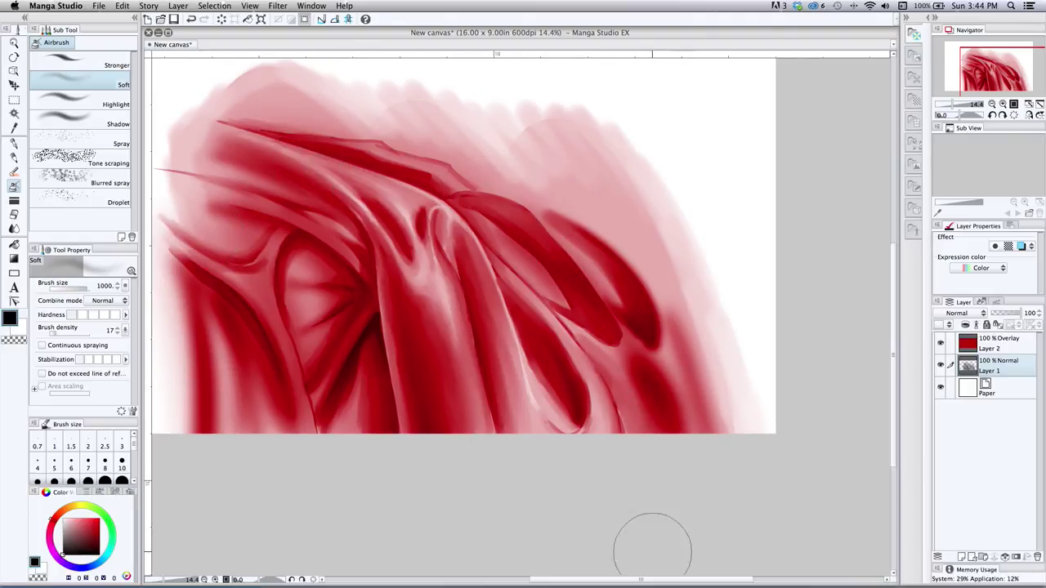
Smooth the thin vertical fold line and the edge of the left diagonal fold with the Blend tool at size 80
click(14, 144)
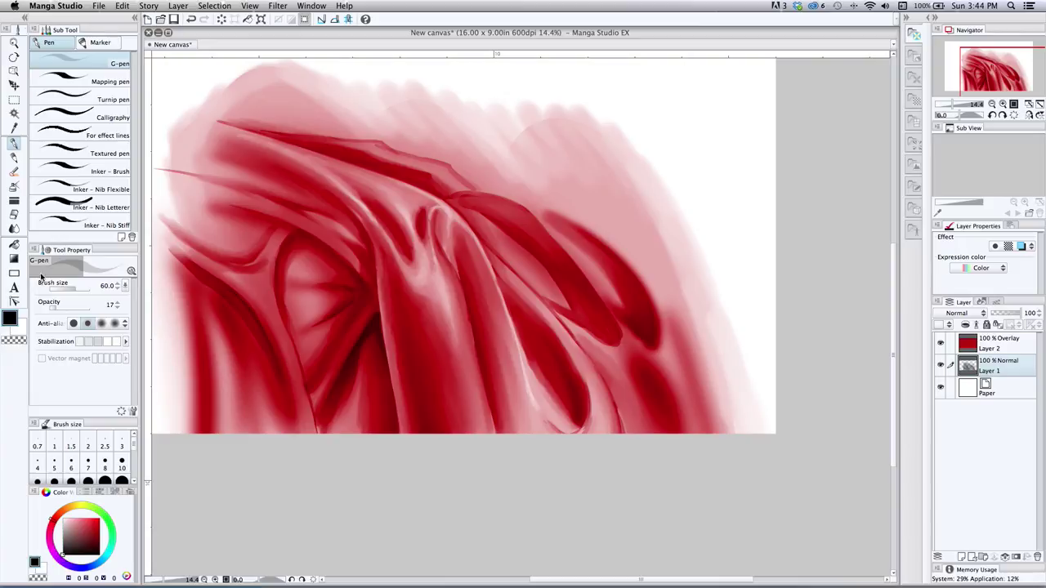
click(14, 231)
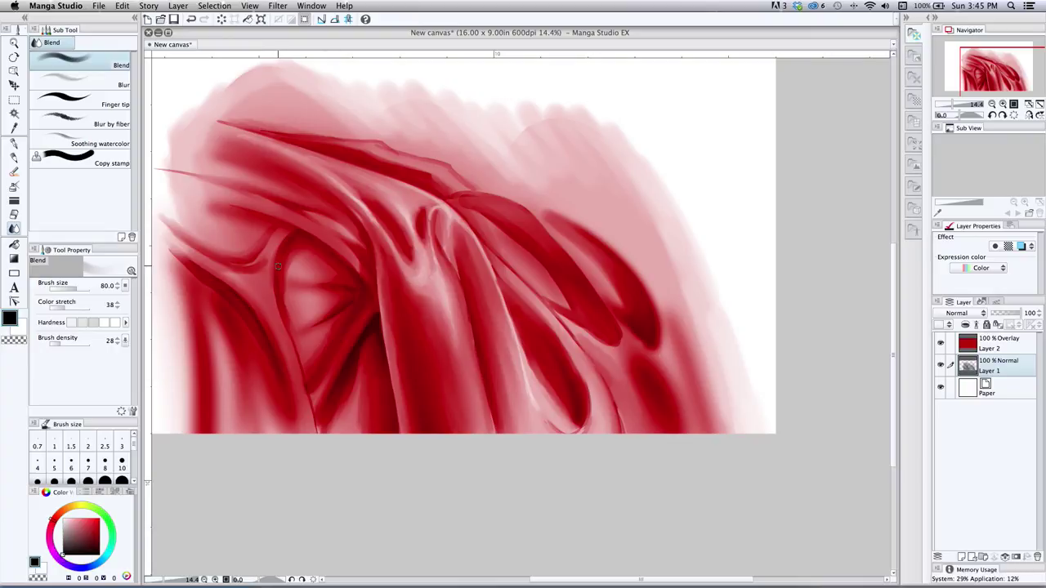
drag(274, 282, 315, 430)
mouse_move(204, 268)
mouse_down()
mouse_move(181, 251)
mouse_move(266, 331)
mouse_up()
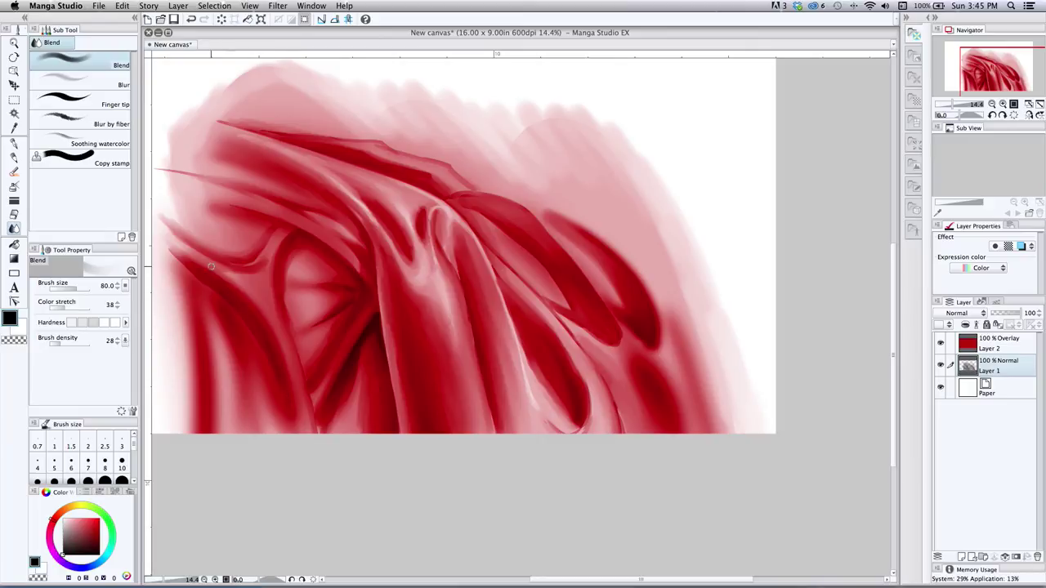
drag(199, 257, 172, 234)
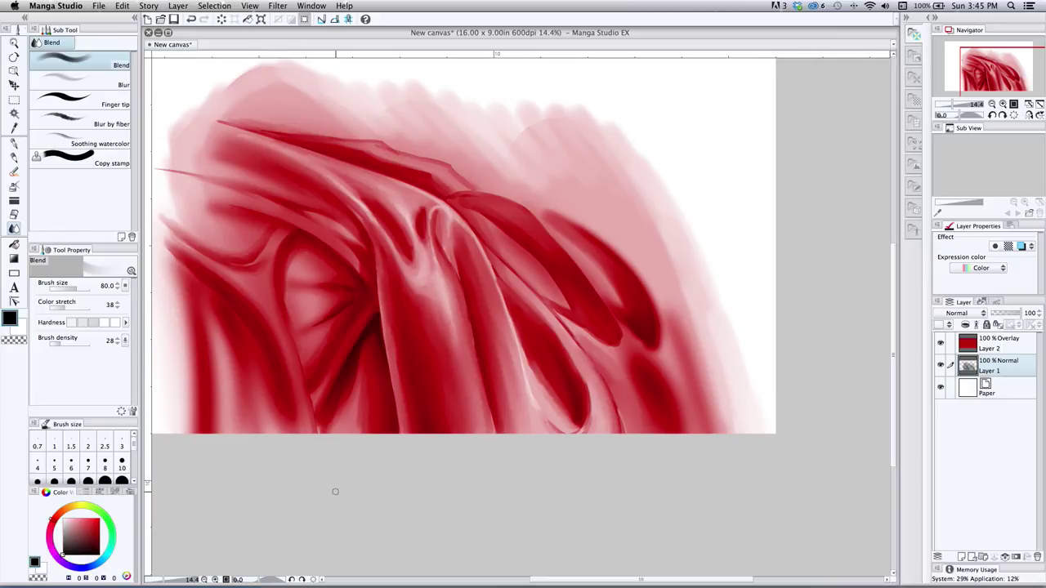
Paint white highlights on the Y-shaped fold junction at the left with the G-pen at size 60 and opacity 17
click(14, 143)
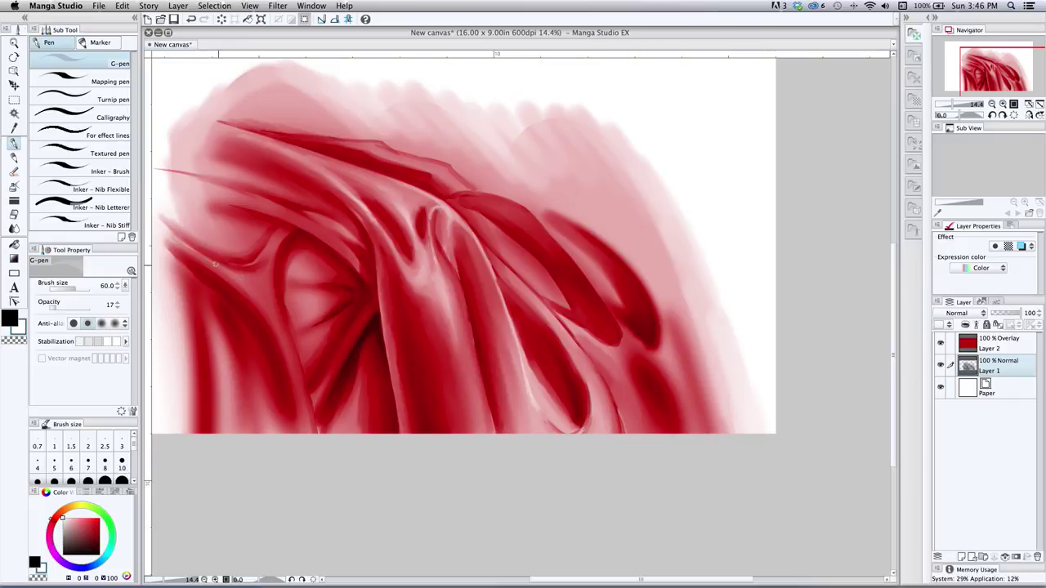
drag(239, 278, 268, 307)
drag(248, 282, 270, 309)
Extend the white G-pen highlight down the long fold line below the Y-shaped junction and along its left arm
click(14, 44)
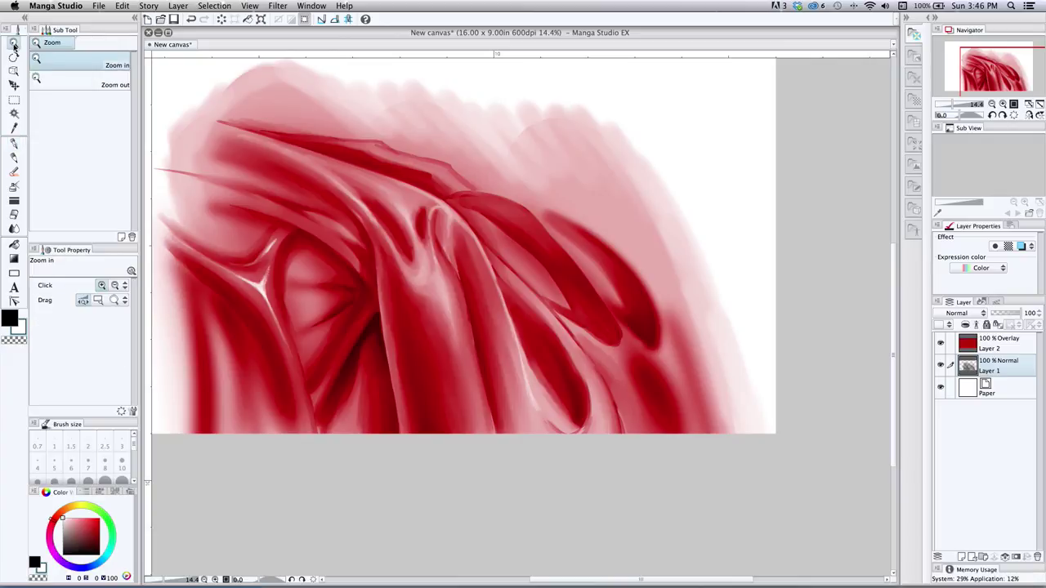
drag(206, 288, 192, 268)
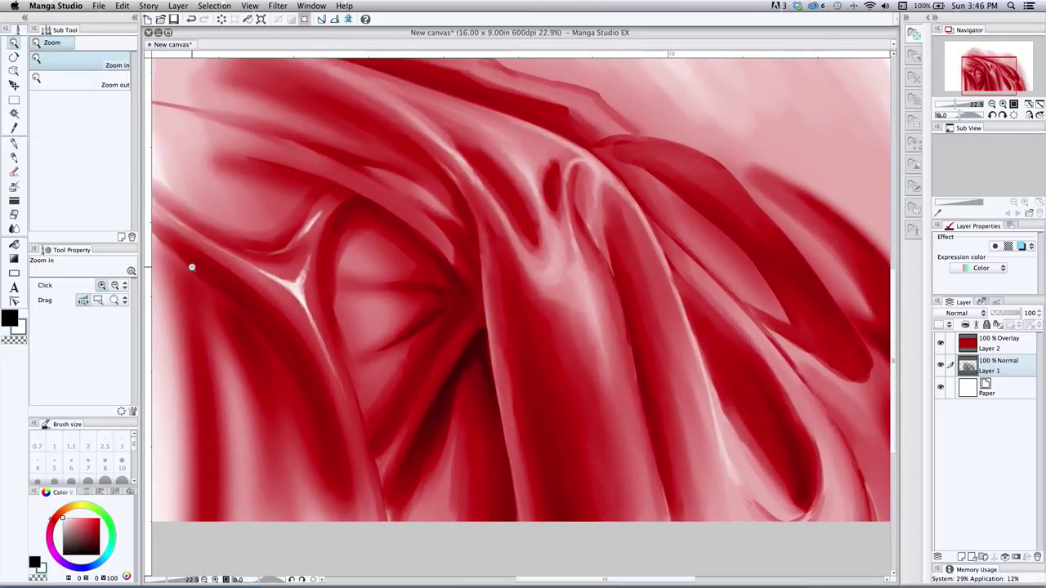
click(14, 143)
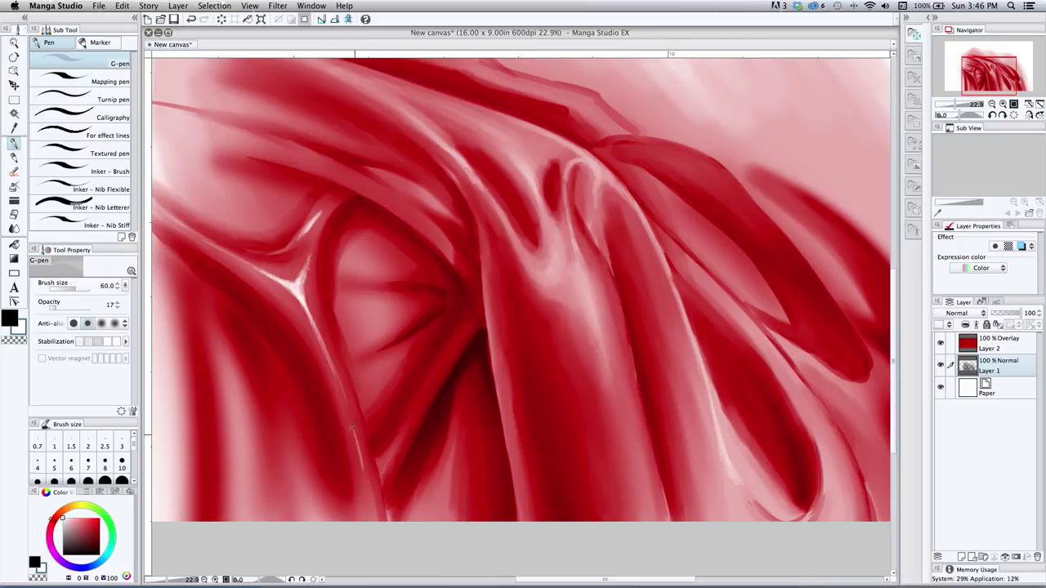
mouse_move(361, 466)
mouse_down()
mouse_move(367, 500)
mouse_move(361, 448)
mouse_move(367, 487)
mouse_up()
drag(363, 495, 365, 505)
drag(289, 281, 271, 274)
key([)
key([)
key(bracketleft)
Blend the white highlights of the Y-shaped junction and its descending fold line, reducing the Blend size from 80 to 40
click(14, 228)
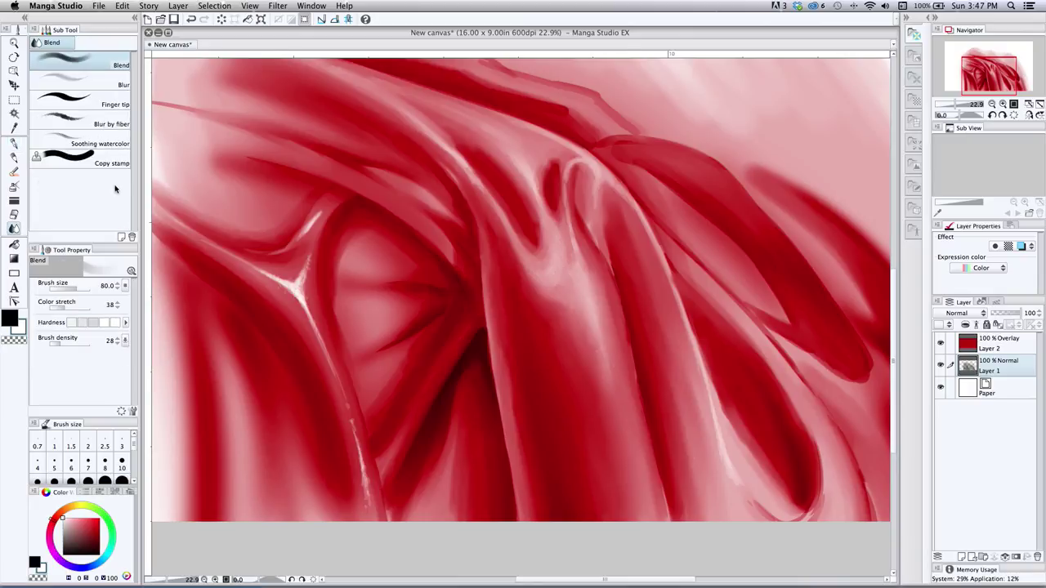
mouse_move(272, 283)
mouse_down()
mouse_move(306, 314)
mouse_move(335, 376)
mouse_move(319, 344)
mouse_up()
key(bracketleft)
drag(301, 286, 308, 296)
key(bracketleft)
key(bracketleft)
drag(351, 420, 362, 481)
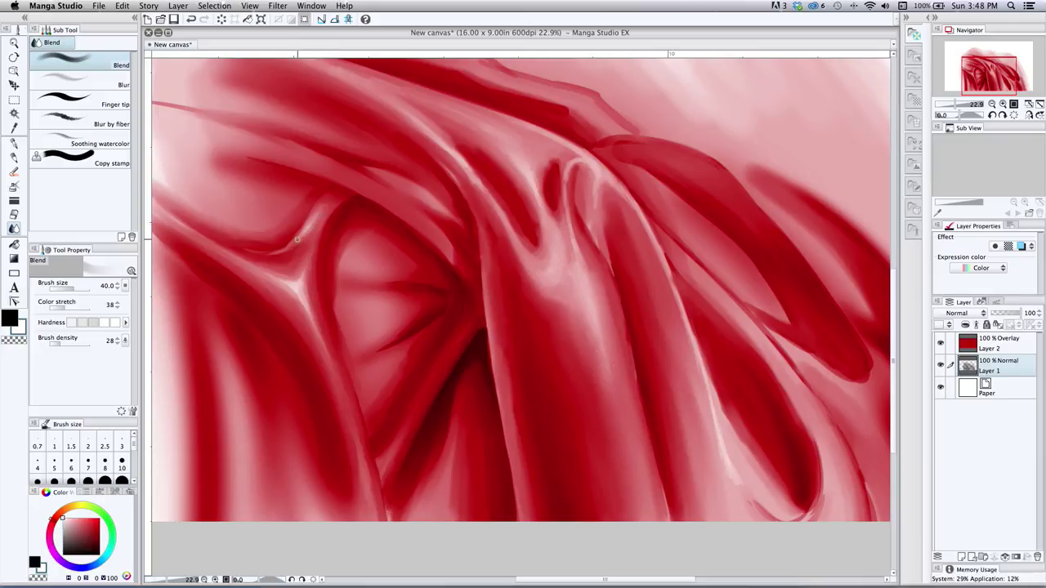
Refine the highlight on the fold line below the Y-shaped junction with the G-pen at size 25
click(14, 44)
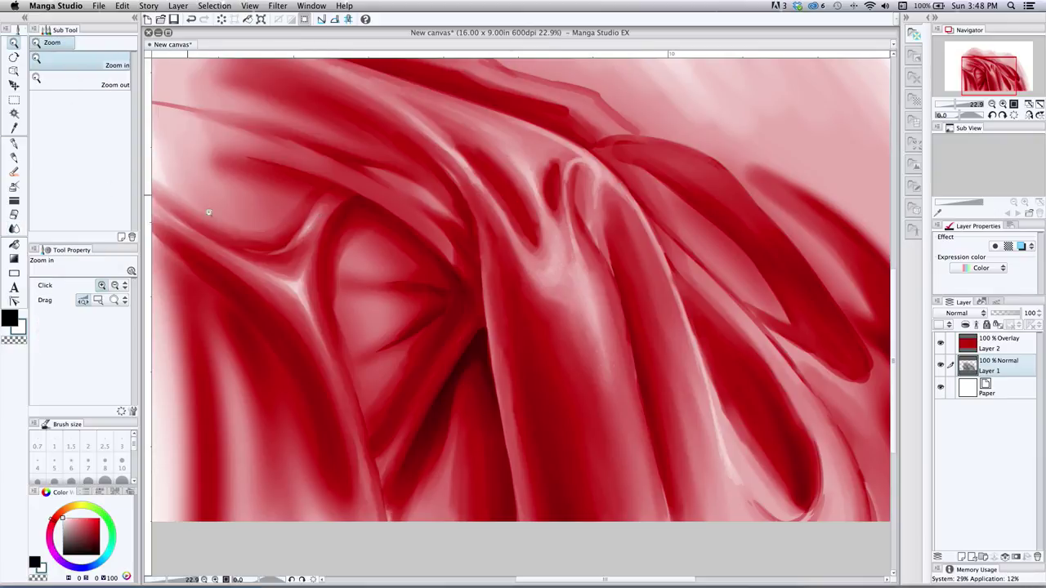
alt+click(292, 284)
drag(292, 285, 284, 282)
drag(210, 236, 211, 237)
click(197, 227)
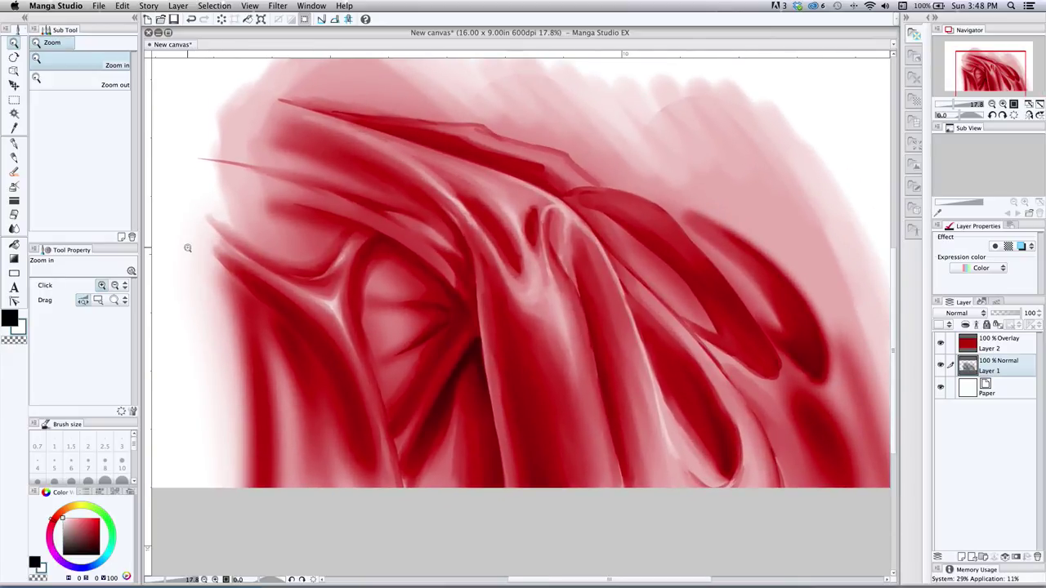
click(14, 144)
key(bracketleft)
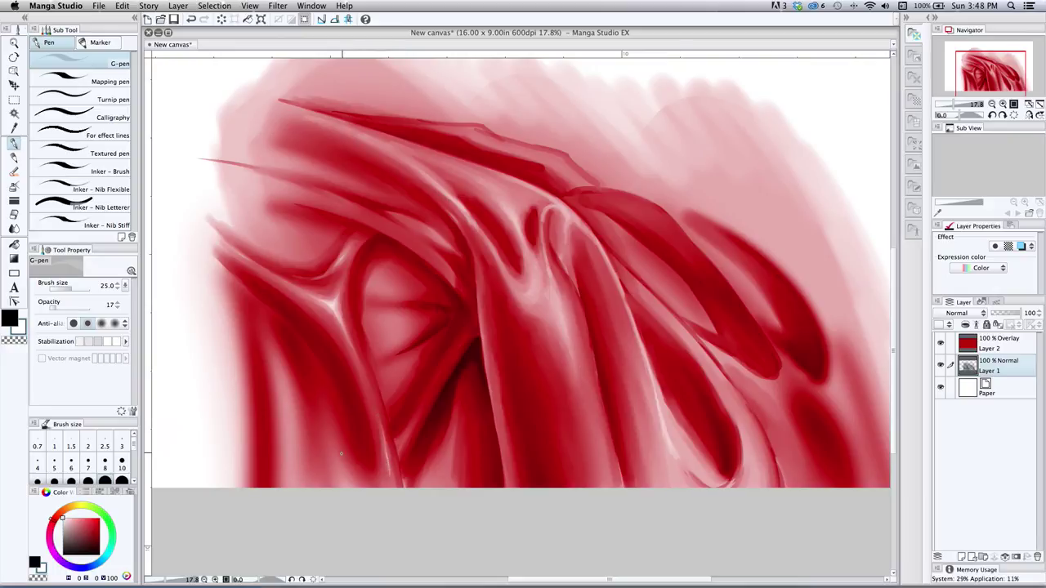
Add grainy white texture along the fold descending from the Y-shaped junction with the Dust Shader Dense pencil
click(13, 44)
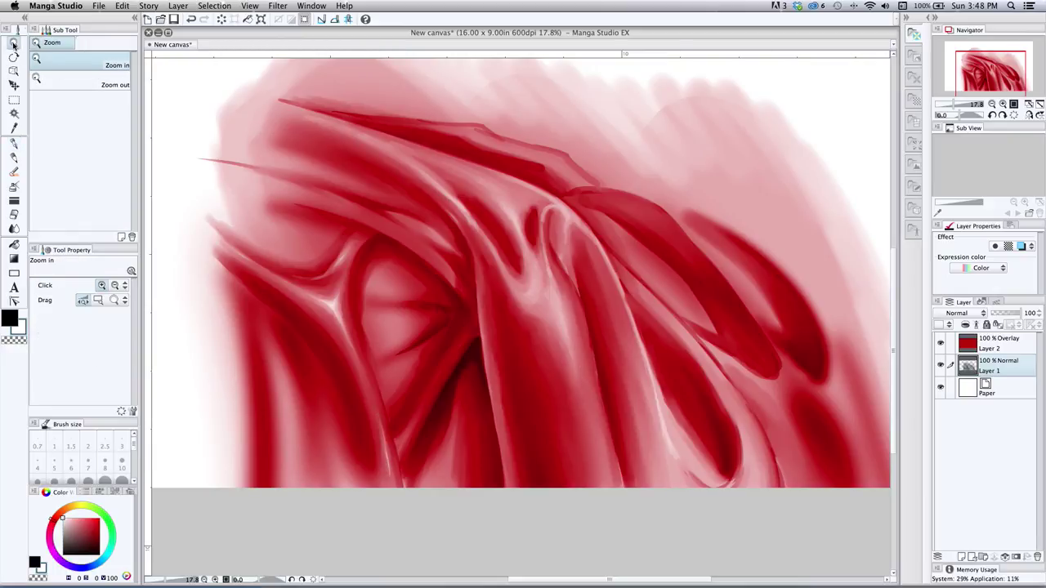
click(318, 204)
click(14, 159)
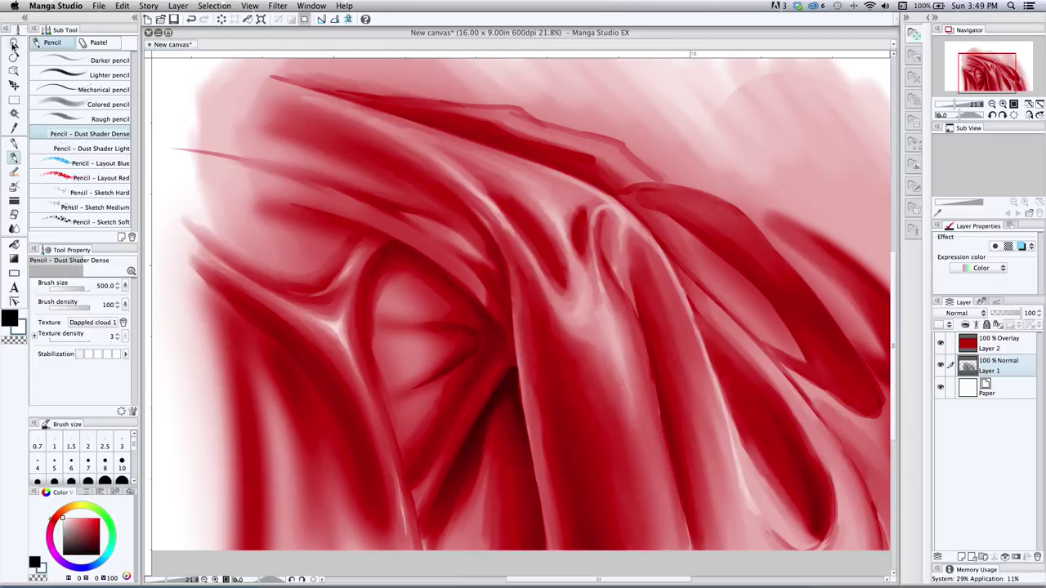
key(bracketleft)
key(bracketleft)
key(bracketleft)
click(14, 41)
click(290, 313)
click(295, 313)
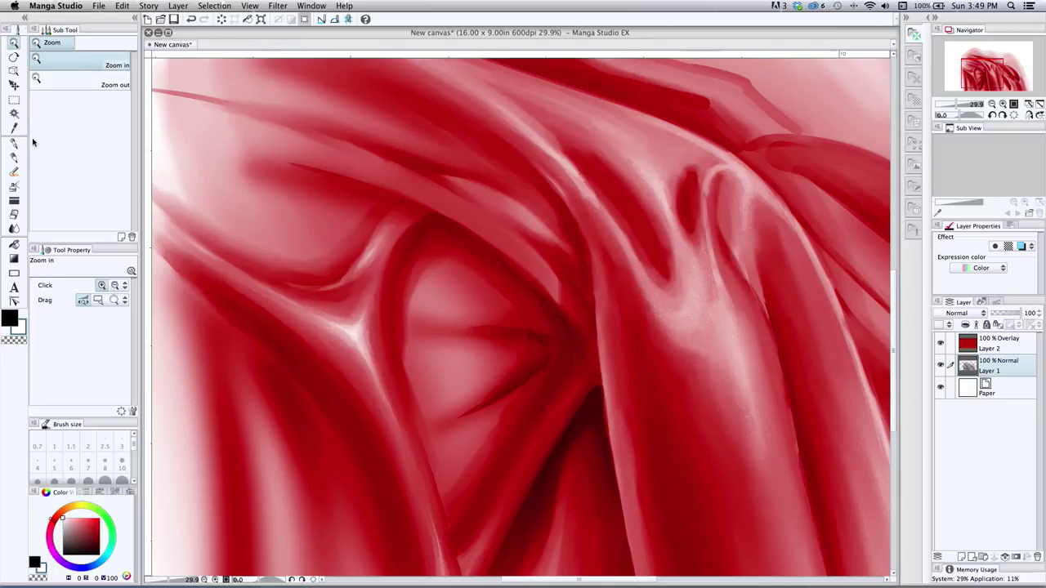
scroll(291, 328, down, 1)
scroll(291, 328, down, 1)
click(14, 157)
key(bracketleft)
key(bracketleft)
key(bracketleft)
key(bracketleft)
drag(363, 368, 386, 429)
drag(354, 349, 384, 414)
Texture the upper arm of the Y-shaped junction in white with the Dust Shader Dense pencil at size 200
key(bracketright)
key(bracketright)
key(bracketright)
key(bracketright)
key(bracketright)
key(bracketleft)
key(bracketleft)
key(bracketleft)
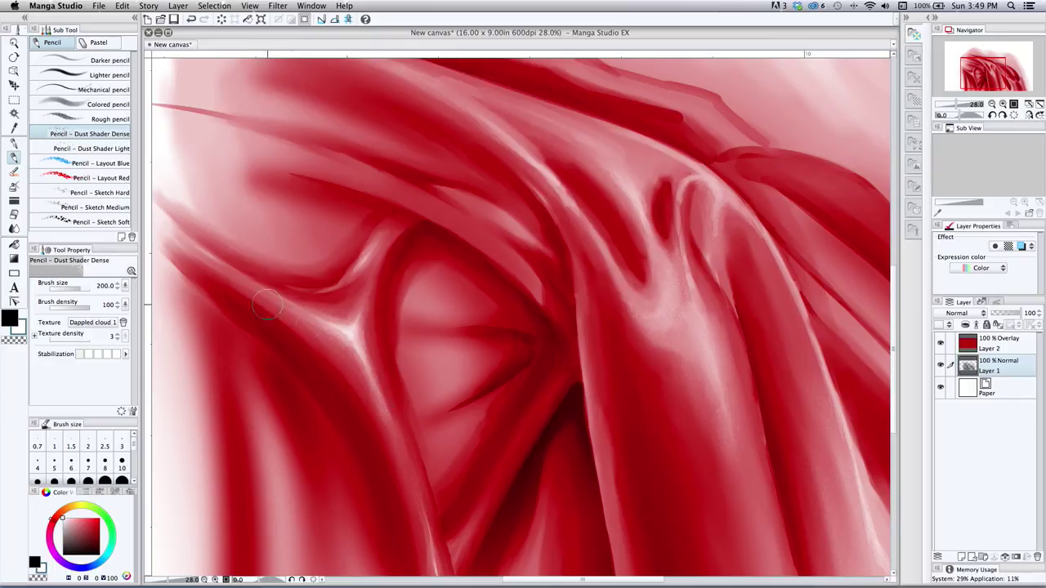
drag(359, 336, 378, 265)
mouse_move(359, 331)
mouse_down()
mouse_move(383, 425)
mouse_move(371, 283)
mouse_up()
key(bracketright)
key(bracketright)
key(bracketright)
key(bracketleft)
key(bracketleft)
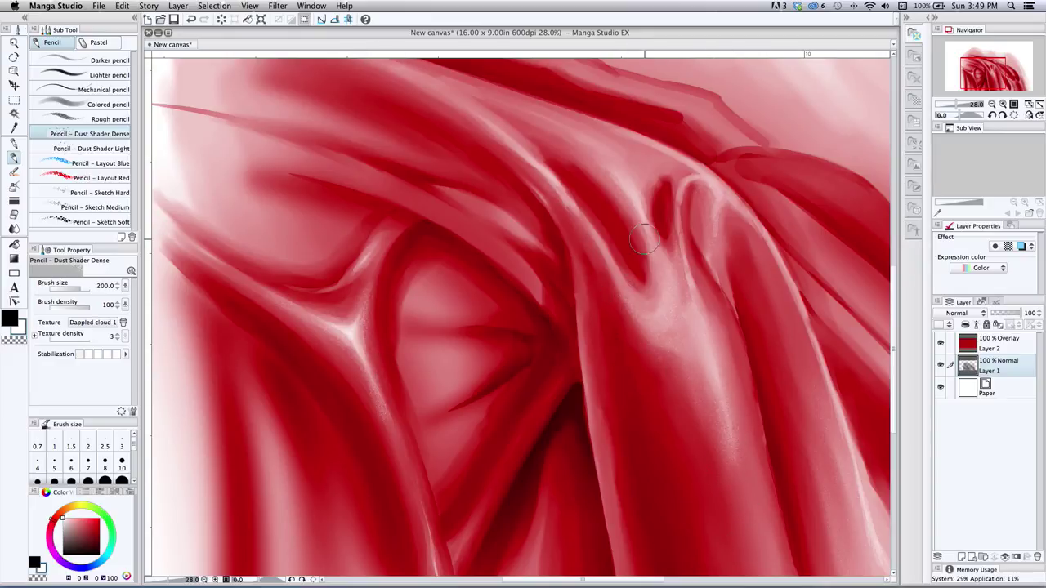
Add grainy shading across the central and upper folds with the Dust Shader Dense pencil at size 300
click(15, 43)
drag(286, 291, 267, 287)
click(291, 235)
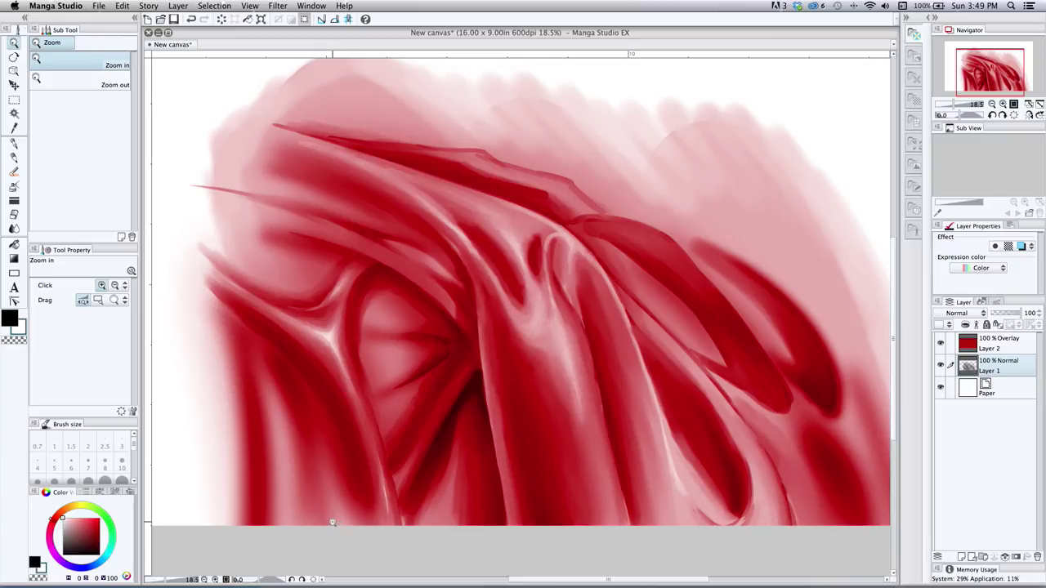
click(14, 157)
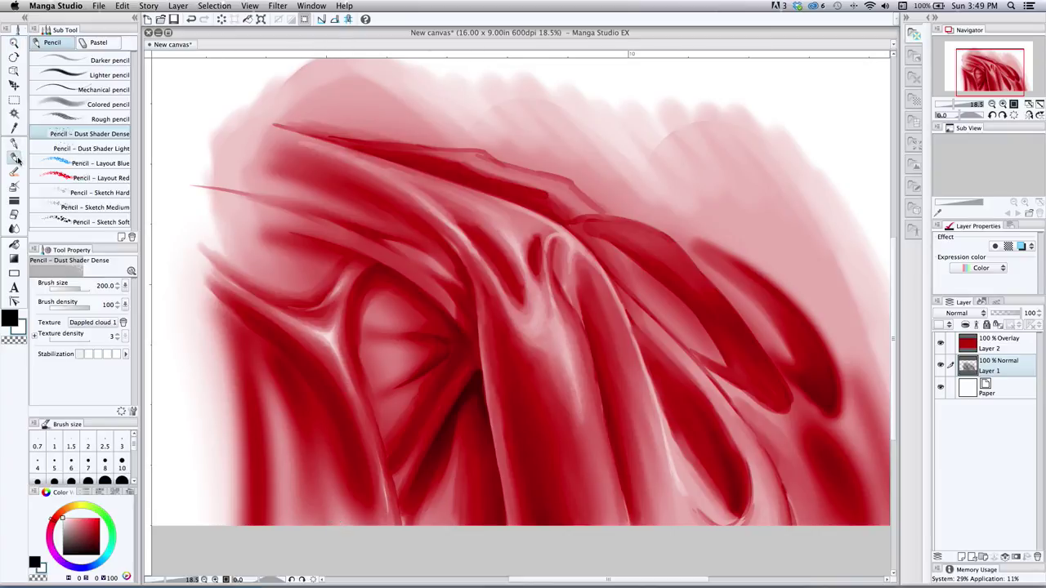
key(])
key(])
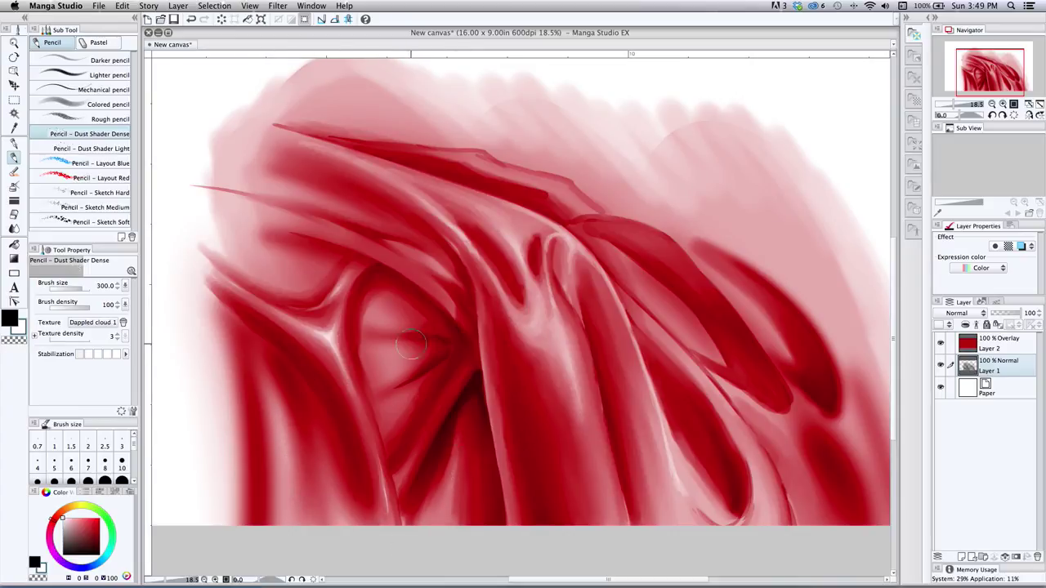
key(bracketleft)
key(bracketright)
key(bracketleft)
key(bracketright)
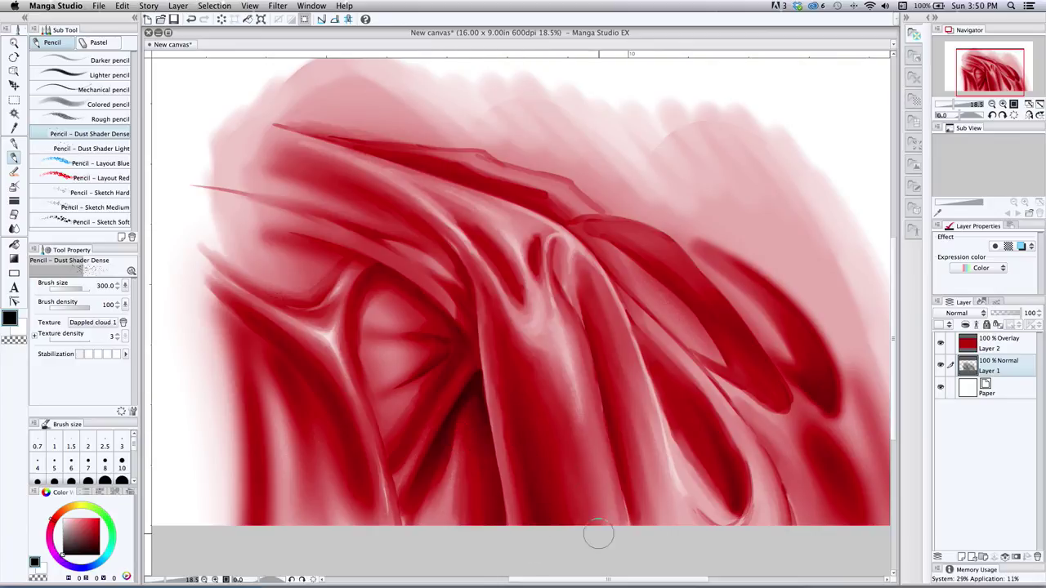
Soften the highlights around the central looped fold and the long oval fold with the Blend tool at size 60
click(13, 228)
key(bracketright)
key(bracketright)
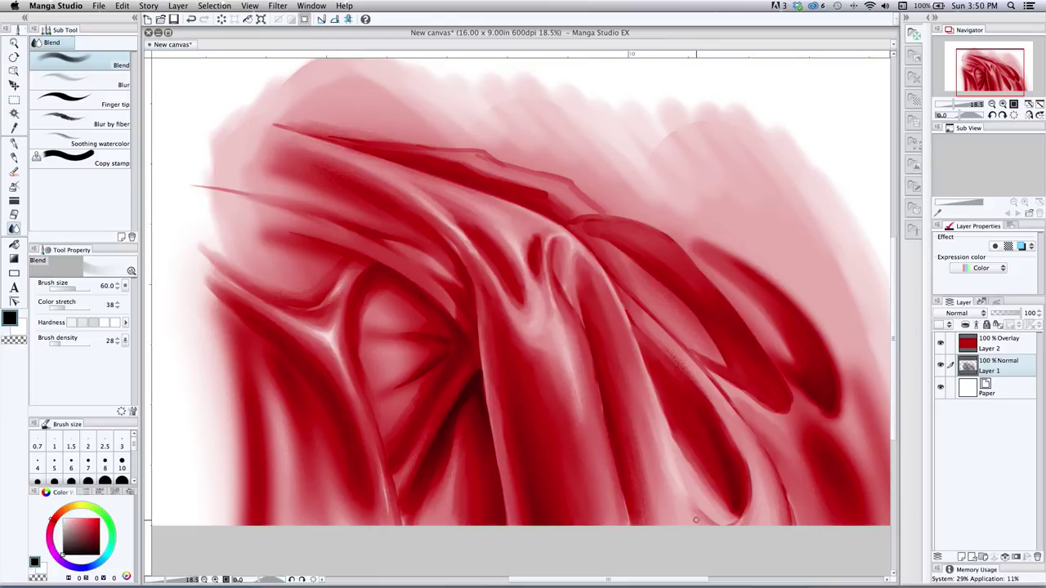
Paint white highlights on the thin upper-left folds with the G-pen at sizes 40 to 60
click(14, 144)
click(21, 325)
key(bracketright)
key(bracketright)
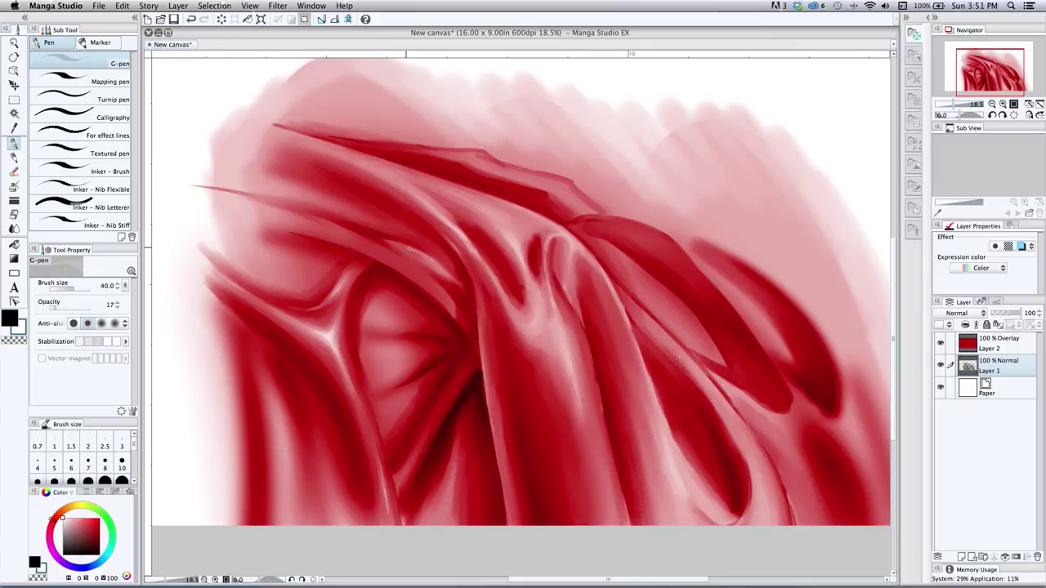
key(bracketright)
mouse_move(339, 211)
mouse_down()
mouse_move(398, 229)
mouse_move(318, 202)
mouse_move(415, 230)
mouse_move(366, 221)
mouse_up()
mouse_move(362, 216)
mouse_down()
mouse_move(425, 234)
mouse_move(364, 216)
mouse_up()
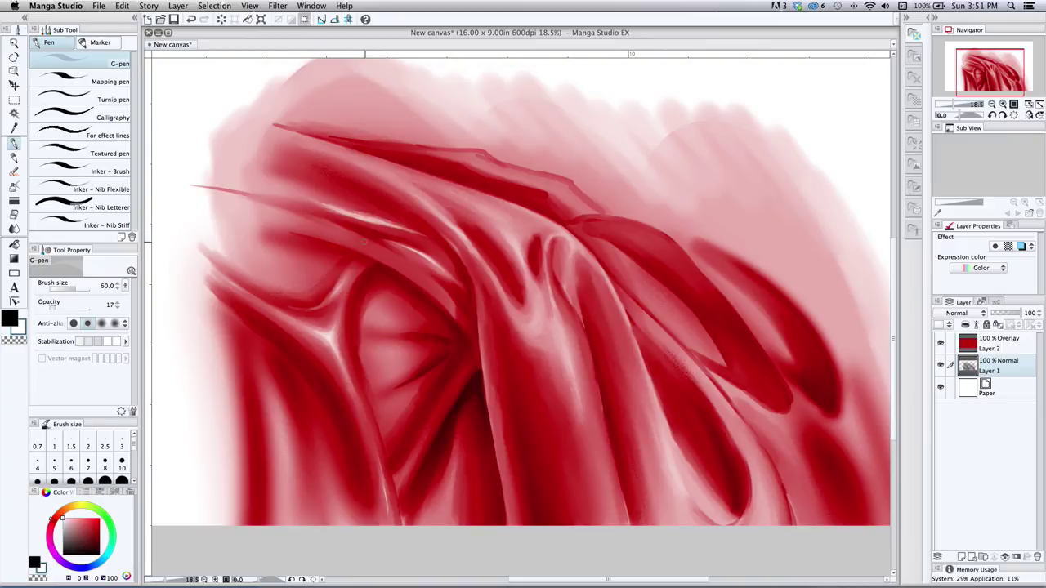
Draw a white highlight along the curved ridge just above the fan of radiating creases with the G-pen
drag(350, 237, 425, 283)
drag(385, 251, 278, 215)
drag(355, 239, 434, 286)
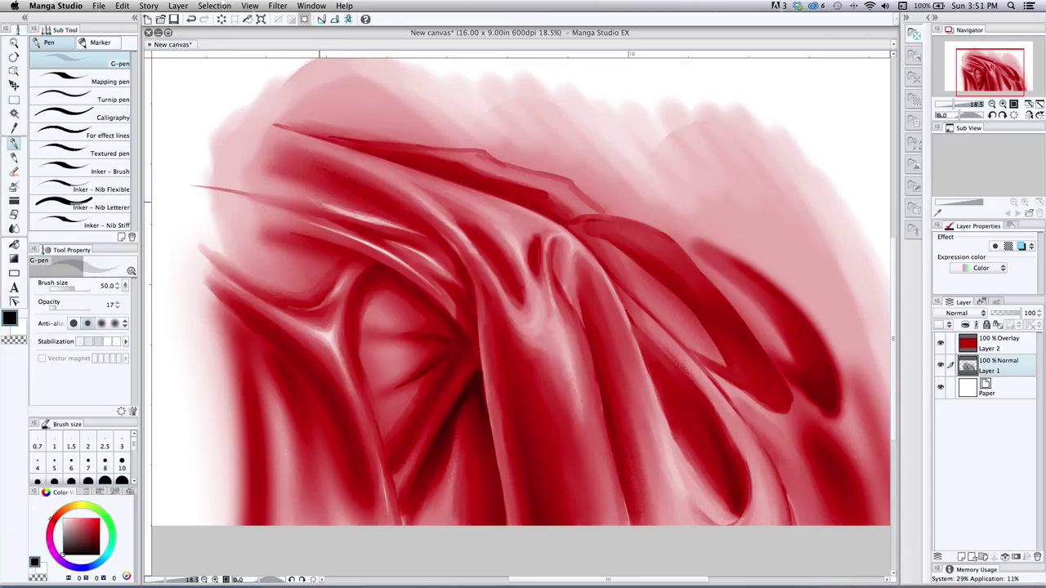
Deepen the shadow beneath the highlighted ridge above the radiating creases with the black G-pen, raising its size to 170
key(])
key(])
drag(322, 239, 388, 266)
key(bracketright)
key(bracketright)
key(bracketright)
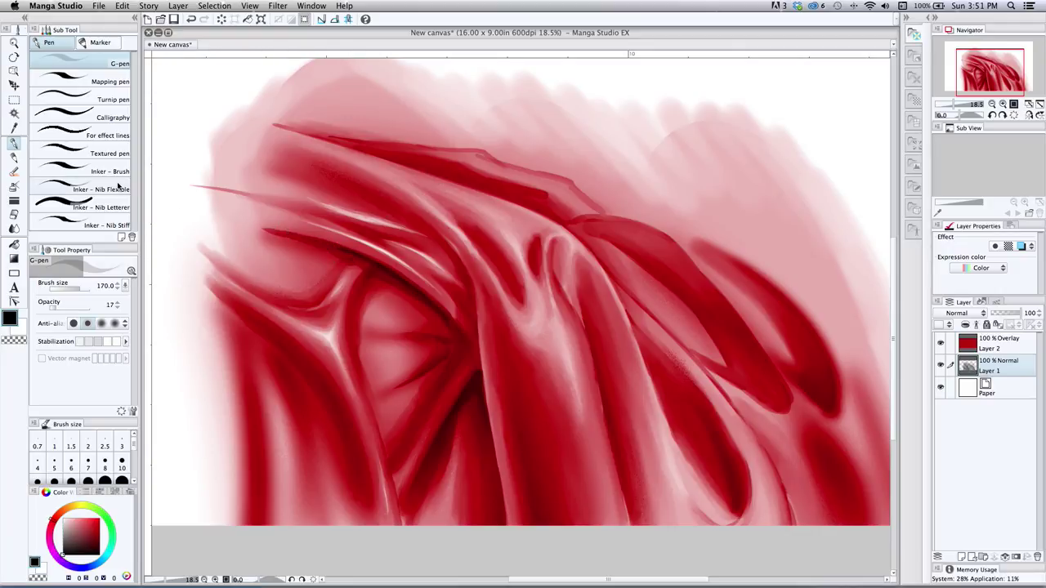
Blend the dark shadow and its left end under the highlighted ridge with the Blend tool at sizes 50 to 70
click(14, 228)
key(])
drag(259, 230, 331, 253)
key(bracketleft)
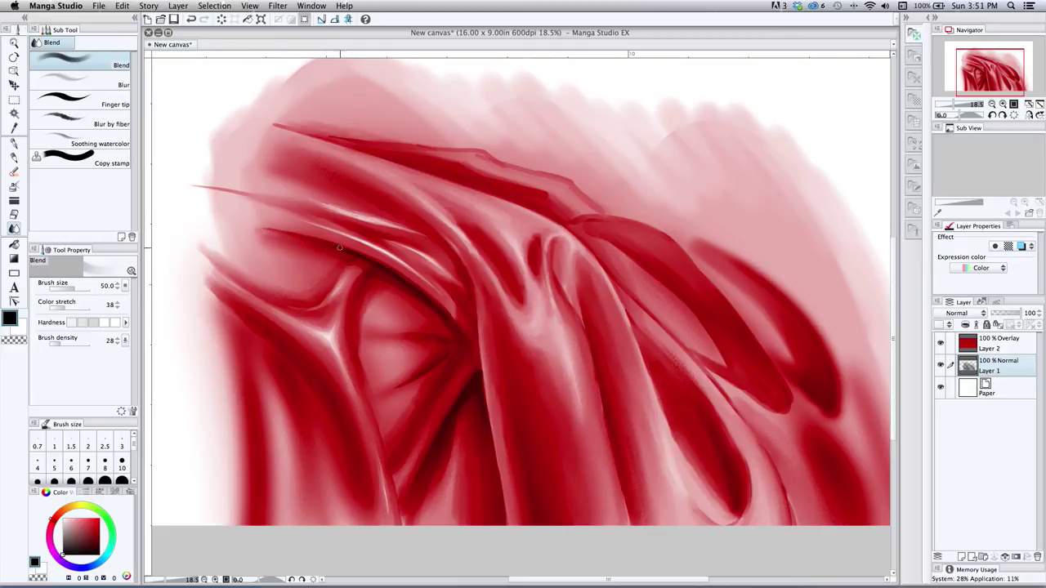
key(bracketright)
key(bracketright)
key(bracketleft)
key(bracketright)
key(bracketleft)
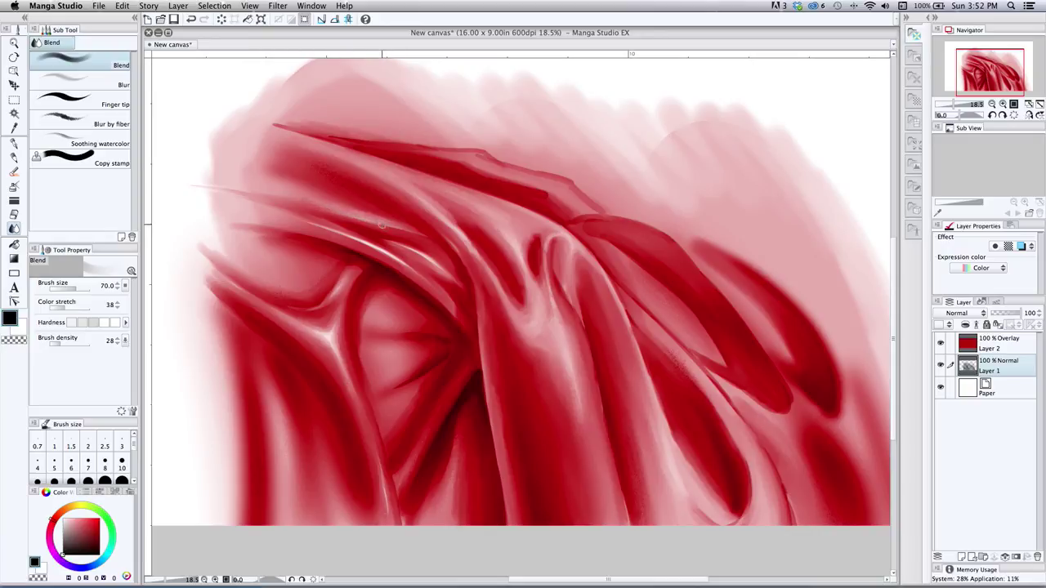
Smooth the thin upper-left folds and fade the left tips of the fold lines with the Blend tool at sizes 70 to 100
key(bracketleft)
key(bracketright)
key(bracketright)
key(bracketright)
key(bracketleft)
key(bracketright)
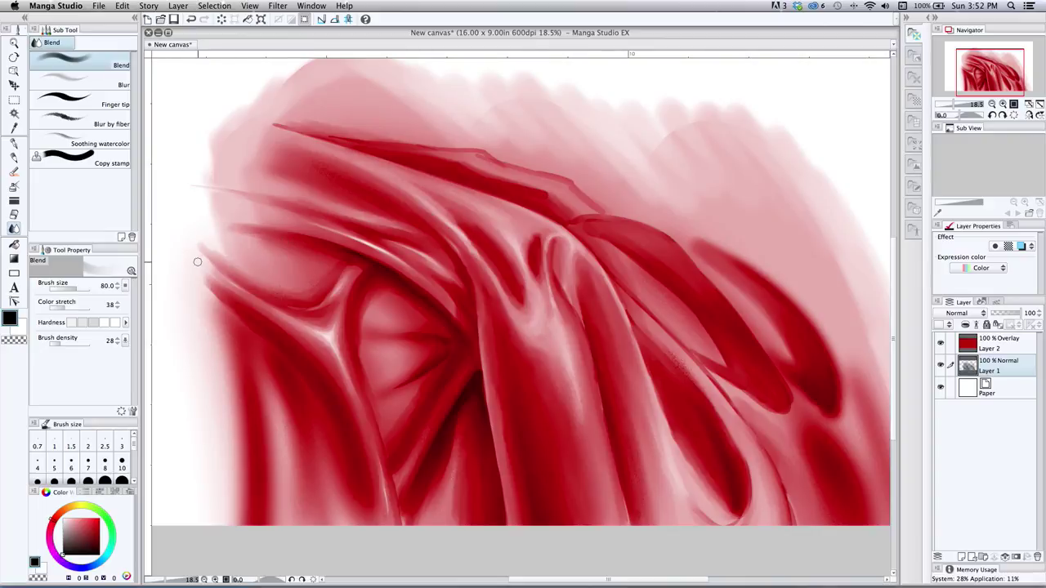
key(bracketright)
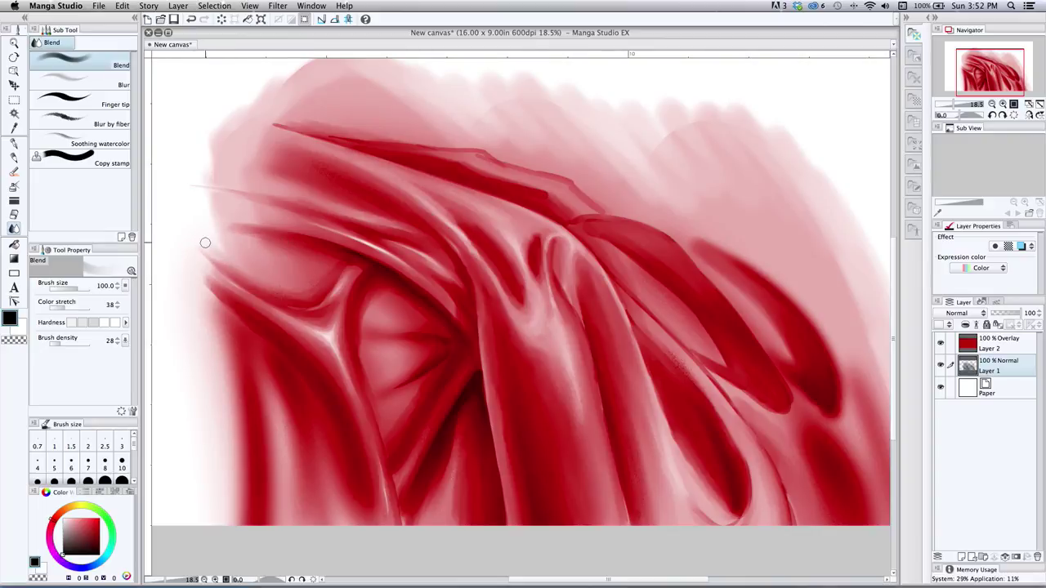
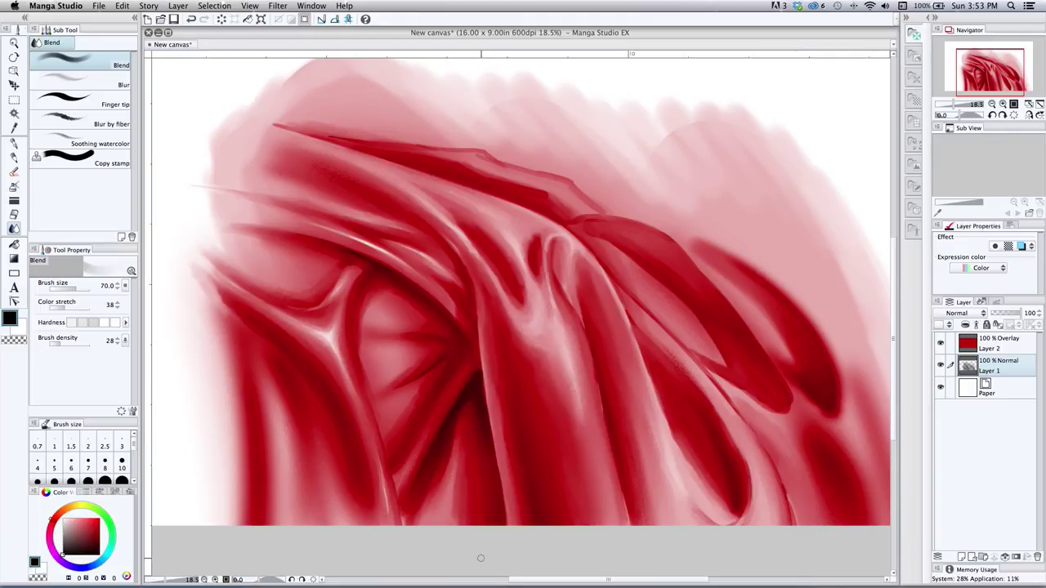
Darken the shadow curving below the Y-shaped junction at the left with black G-pen strokes
click(14, 146)
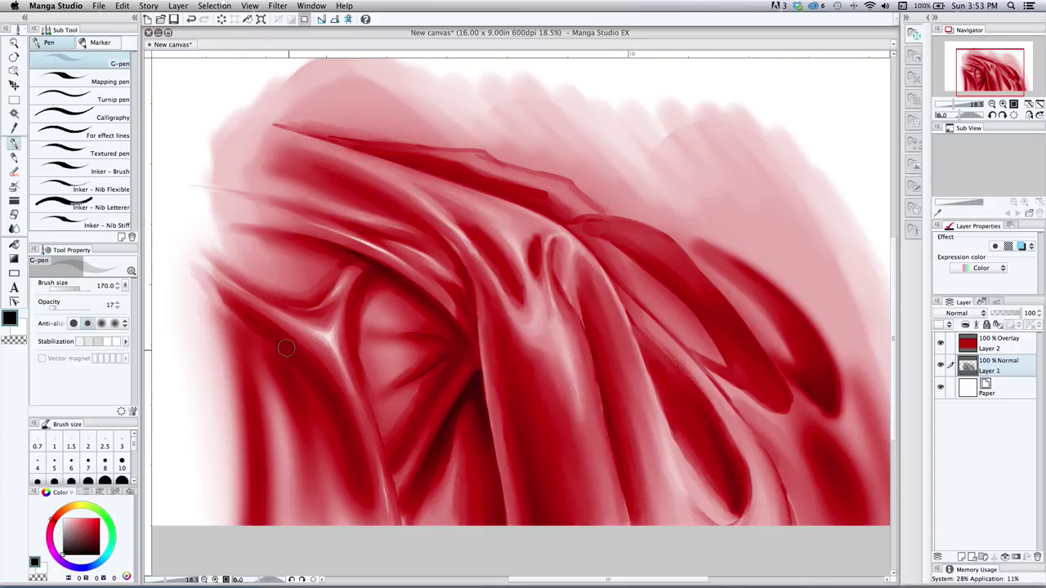
key(bracketleft)
key(bracketleft)
mouse_move(292, 353)
mouse_down()
mouse_move(333, 403)
mouse_move(276, 341)
mouse_move(309, 367)
mouse_move(286, 348)
mouse_move(329, 398)
mouse_move(303, 368)
mouse_move(350, 451)
mouse_up()
mouse_move(285, 352)
mouse_down()
mouse_move(331, 413)
mouse_move(300, 371)
mouse_move(353, 468)
mouse_move(325, 415)
mouse_up()
Blend the dark curved shadow below the Y-shaped junction into the neighbouring folds at sizes 70 to 80
key(j)
drag(294, 364, 336, 418)
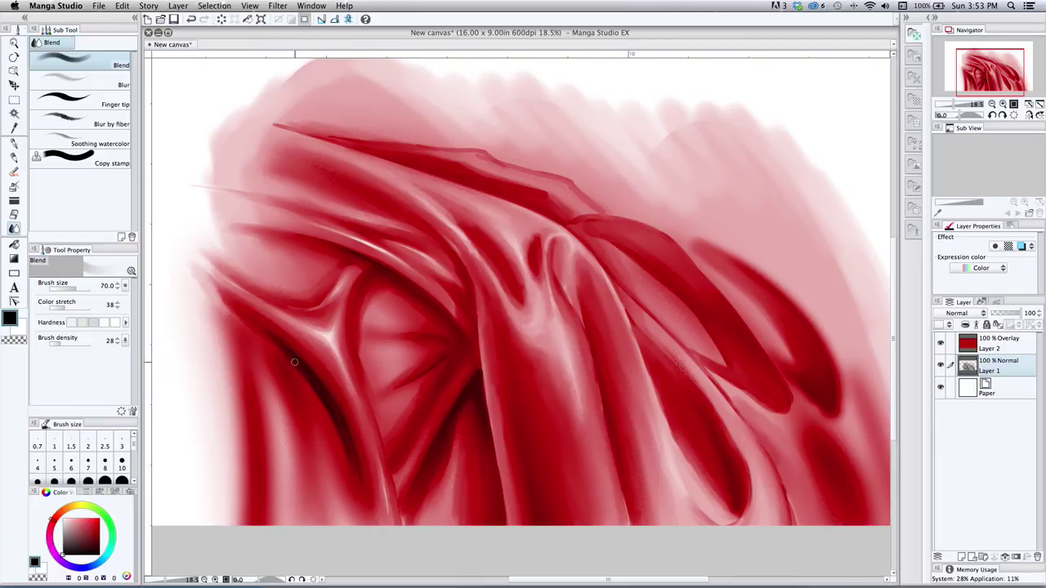
mouse_move(279, 346)
mouse_down()
mouse_move(308, 374)
mouse_move(257, 329)
mouse_move(342, 448)
mouse_move(333, 414)
mouse_move(347, 468)
mouse_move(316, 381)
mouse_move(328, 409)
mouse_up()
mouse_move(350, 455)
mouse_down()
mouse_move(319, 389)
mouse_move(345, 464)
mouse_move(311, 389)
mouse_up()
key(bracketright)
Add a new layer between Layer 1 and the Overlay layer
click(961, 556)
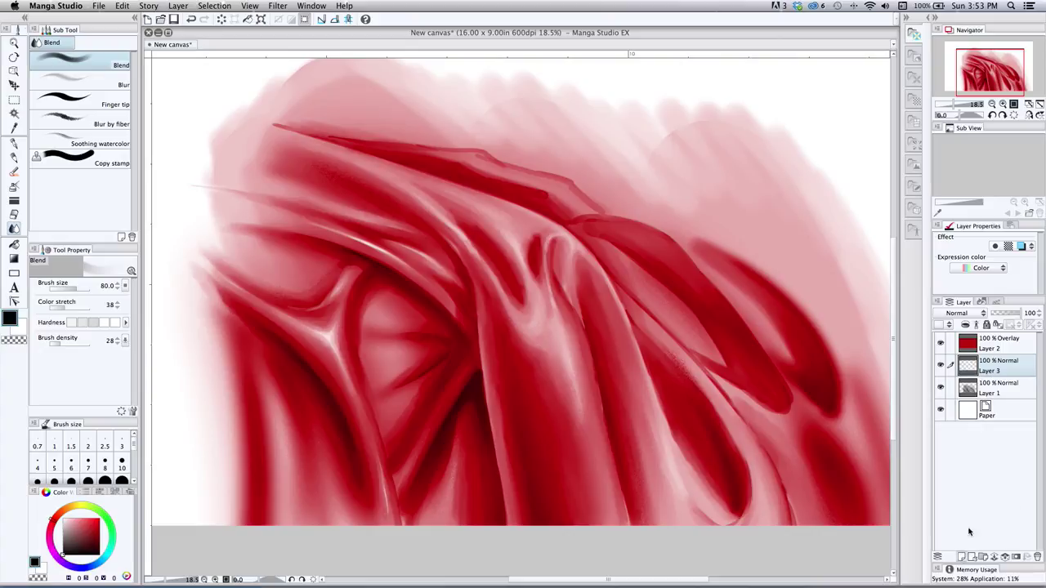
Move the new layer above the red Overlay layer and set its blending mode to Add (Glow)
drag(996, 365, 992, 337)
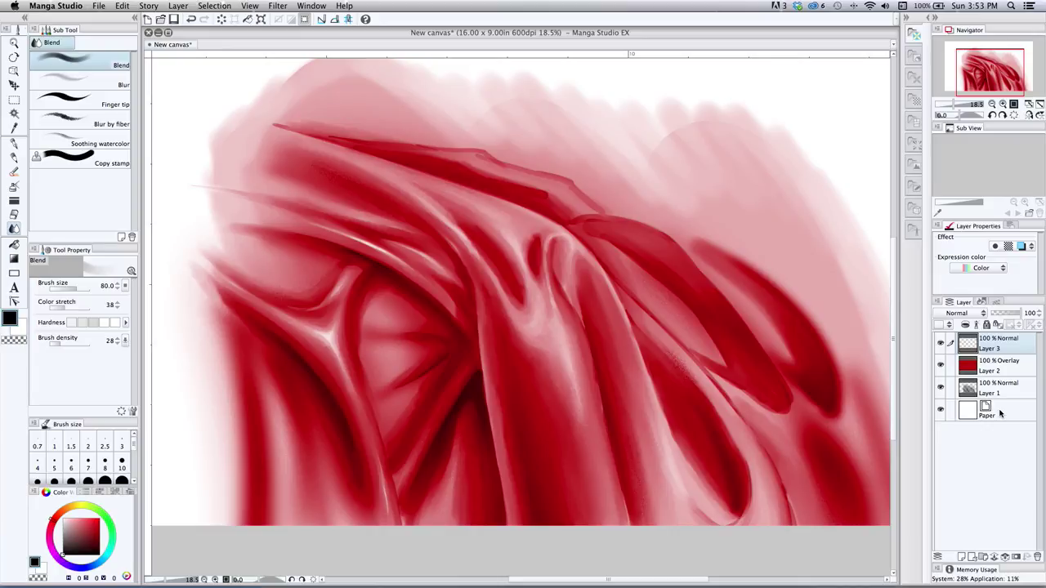
click(964, 314)
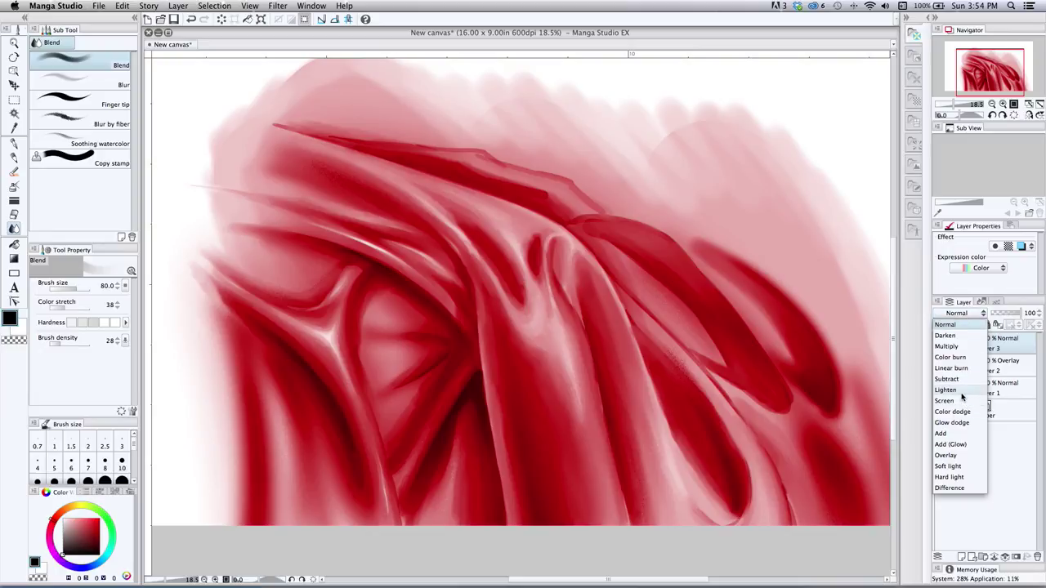
click(956, 443)
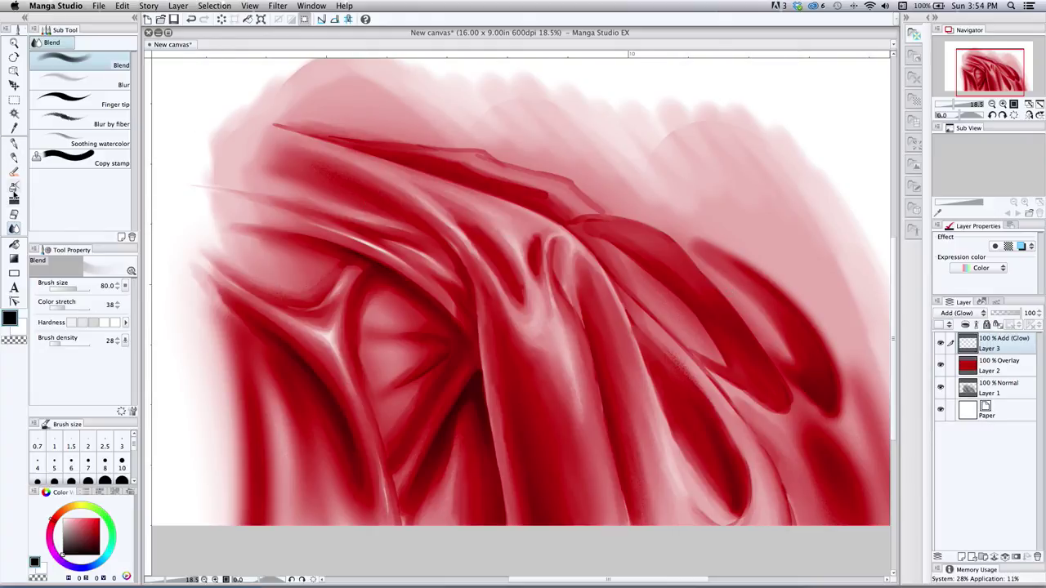
Select the Highlight airbrush and make the white sub color the active drawing color
click(15, 188)
click(97, 104)
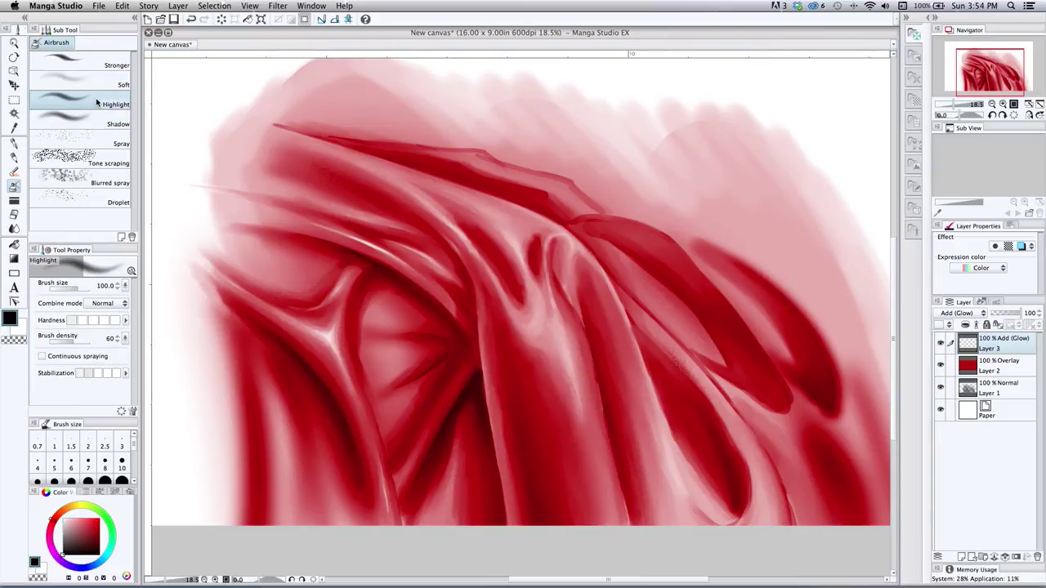
click(22, 329)
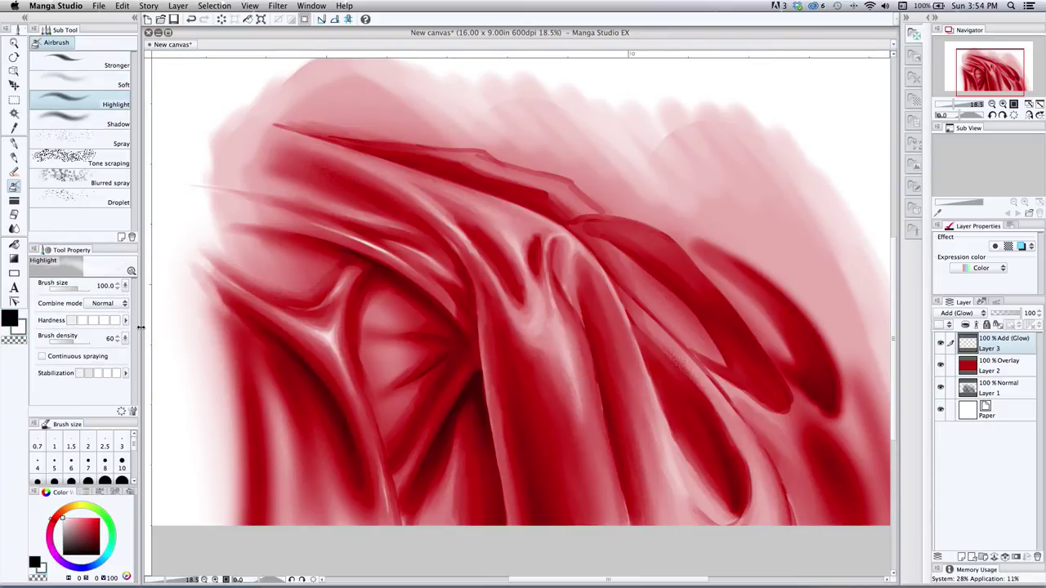
Try a glow on the Y-shaped junction with the Highlight airbrush at size 400 and with the Soft airbrush, undoing both
key(bracketright)
key(bracketright)
key(bracketright)
key(bracketright)
key(bracketright)
key(bracketright)
key(bracketright)
mouse_move(248, 303)
mouse_down()
mouse_move(323, 341)
mouse_move(342, 306)
mouse_move(346, 396)
mouse_move(259, 306)
mouse_move(255, 335)
mouse_up()
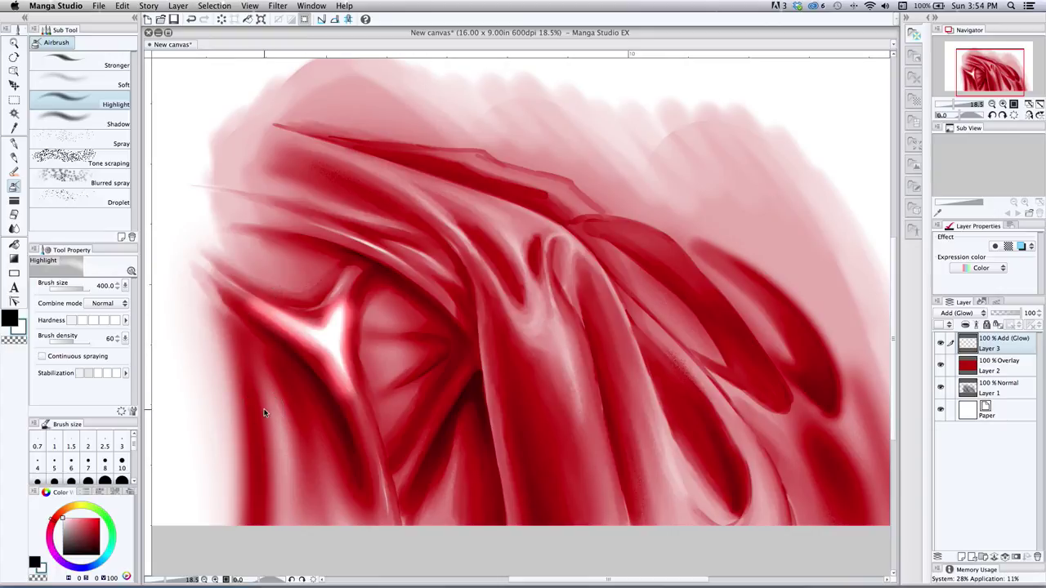
key(super+z)
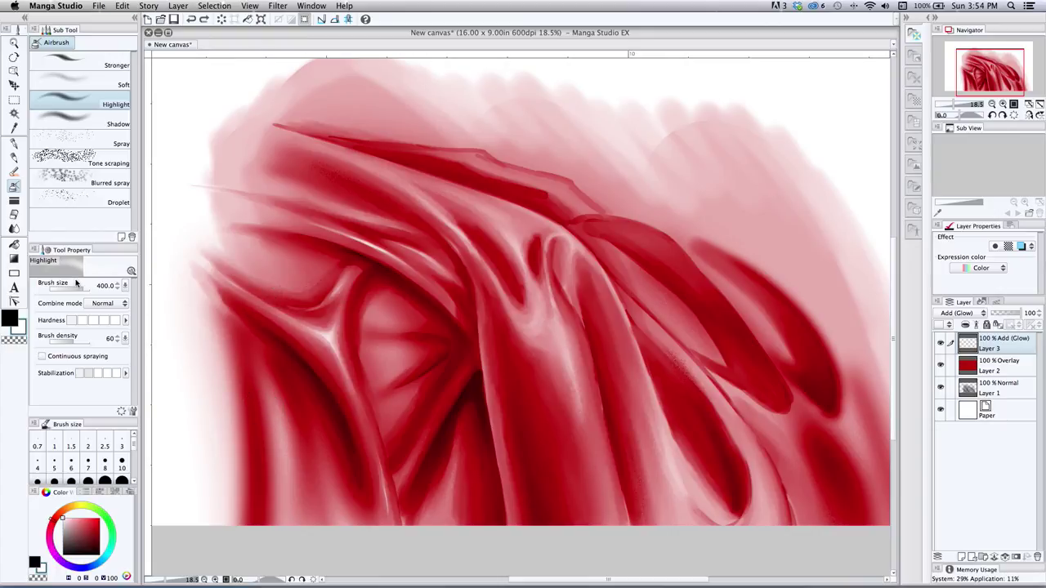
click(75, 84)
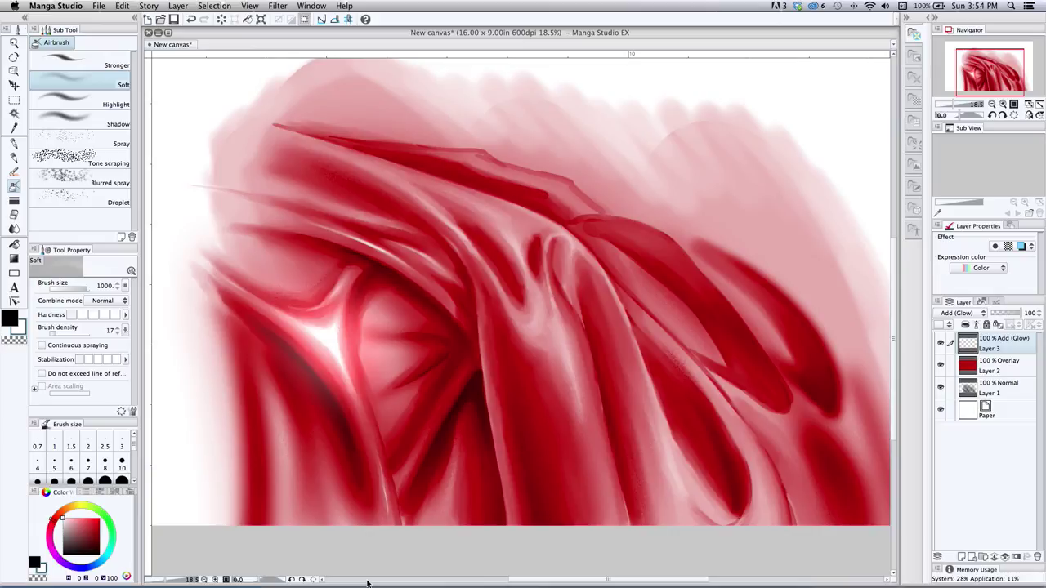
key(ctrl+z)
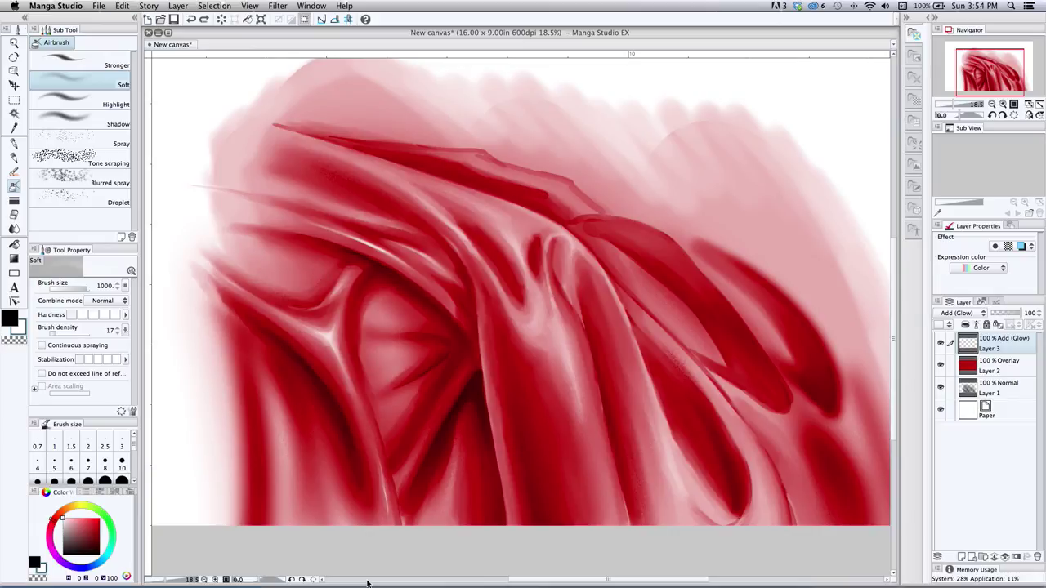
Try a Highlight airbrush glow at size 300 on the forked central fold and undo it
click(73, 104)
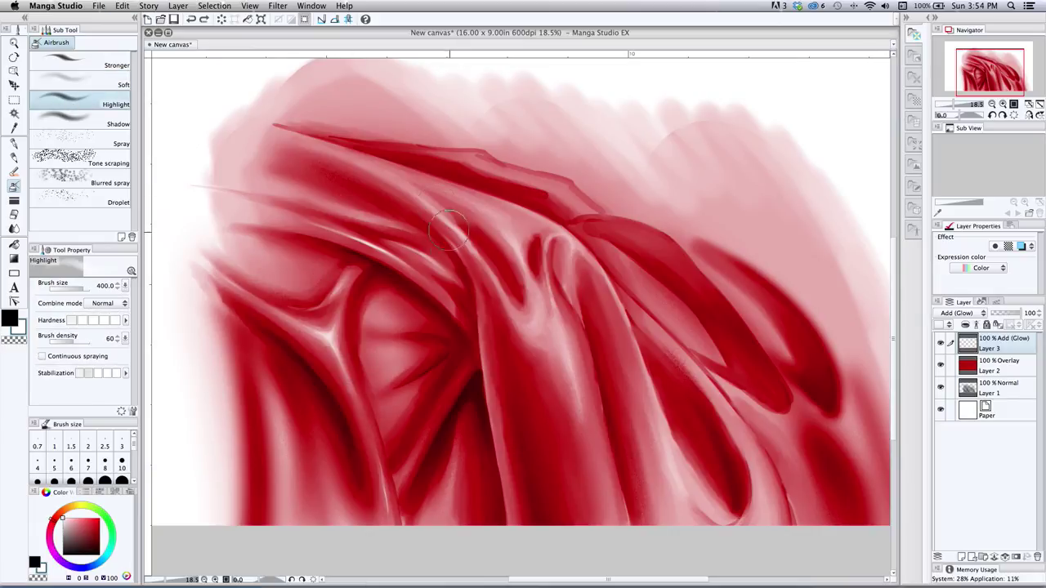
key(bracketleft)
mouse_move(478, 263)
mouse_down()
mouse_move(522, 328)
mouse_move(536, 308)
mouse_move(545, 359)
mouse_move(572, 396)
mouse_move(544, 294)
mouse_move(488, 236)
mouse_up()
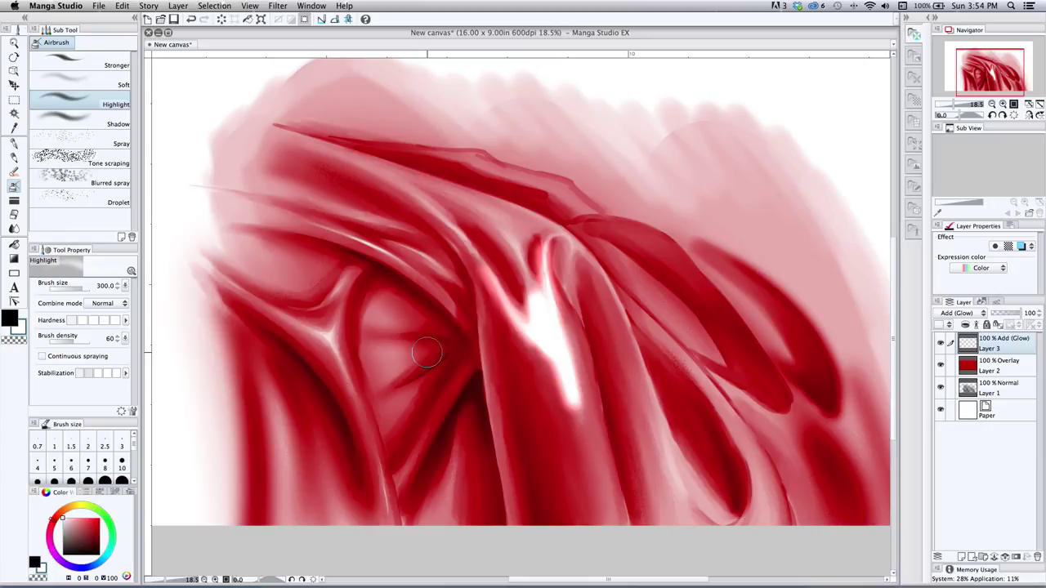
key(super+z)
Lower the Highlight airbrush density to 25 and paint a soft glow on the forked central fold
click(14, 43)
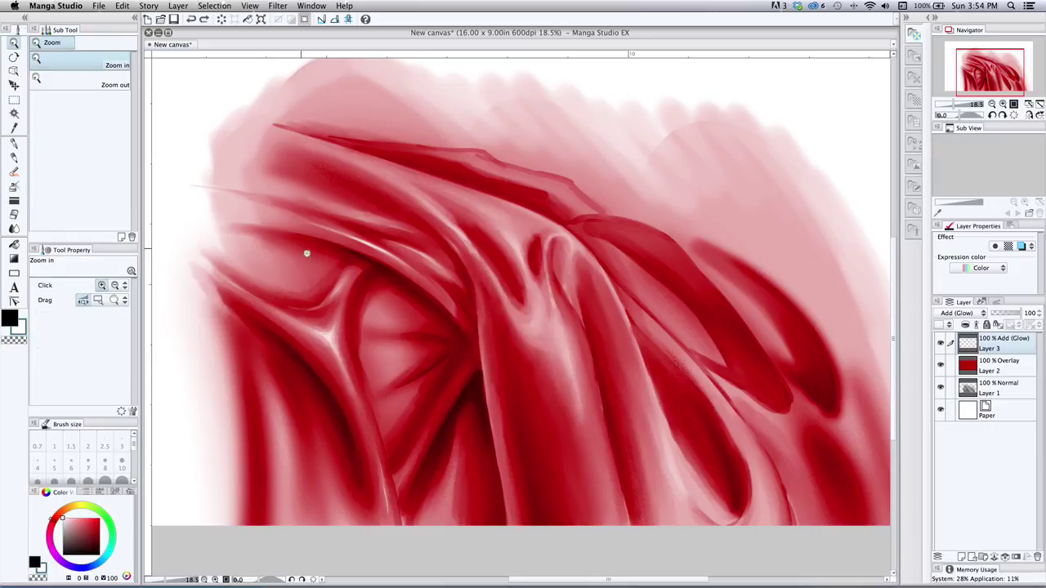
drag(318, 277, 312, 275)
alt+click(311, 275)
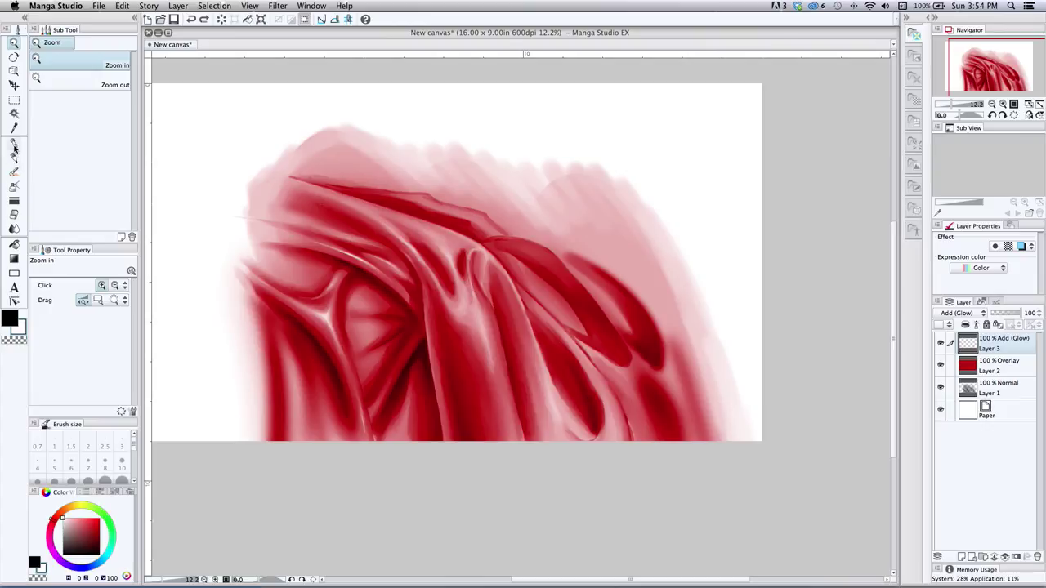
click(13, 145)
click(13, 157)
click(13, 186)
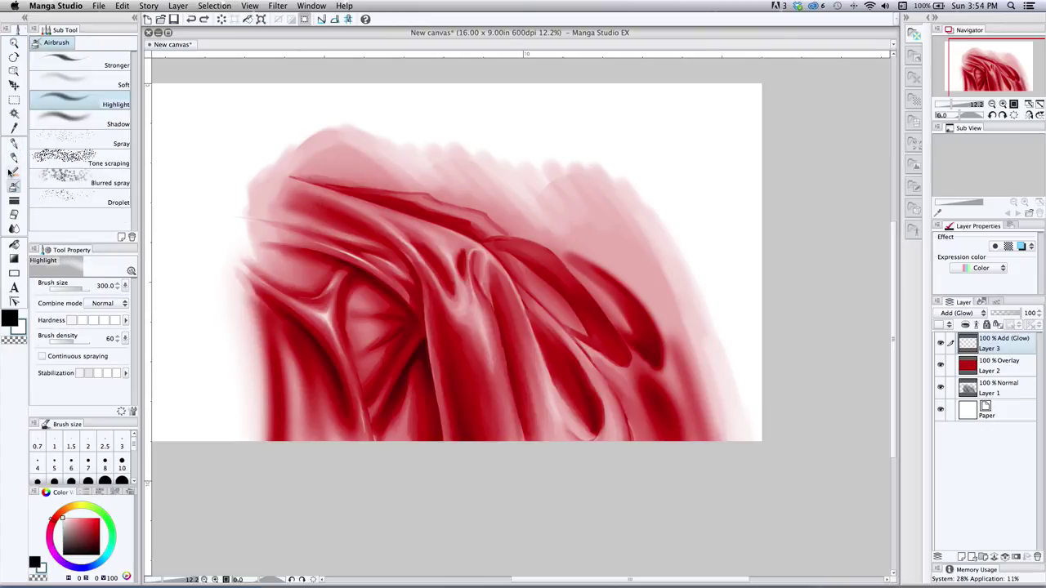
key(])
drag(60, 344, 51, 344)
drag(419, 258, 466, 313)
mouse_move(453, 276)
mouse_down()
mouse_move(489, 362)
mouse_move(468, 269)
mouse_move(460, 316)
mouse_up()
Airbrush a highlight with a smaller brush along the long ridge from the upper folds down past the forked central fold
key([)
key([)
key(bracketleft)
mouse_move(398, 217)
mouse_down()
mouse_move(496, 266)
mouse_move(504, 288)
mouse_move(488, 298)
mouse_move(538, 375)
mouse_up()
key(bracketleft)
key(bracketright)
Add glowing highlights to the upper-left ridge, the Y-shaped junction and the lower-left vertical fold, reducing the brush to size 170
mouse_move(398, 230)
mouse_down()
mouse_move(338, 194)
mouse_move(394, 214)
mouse_move(309, 184)
mouse_up()
key(bracketleft)
drag(366, 206, 443, 252)
mouse_move(298, 269)
mouse_down()
mouse_move(324, 316)
mouse_move(267, 285)
mouse_move(324, 314)
mouse_move(330, 302)
mouse_move(322, 316)
mouse_move(335, 346)
mouse_up()
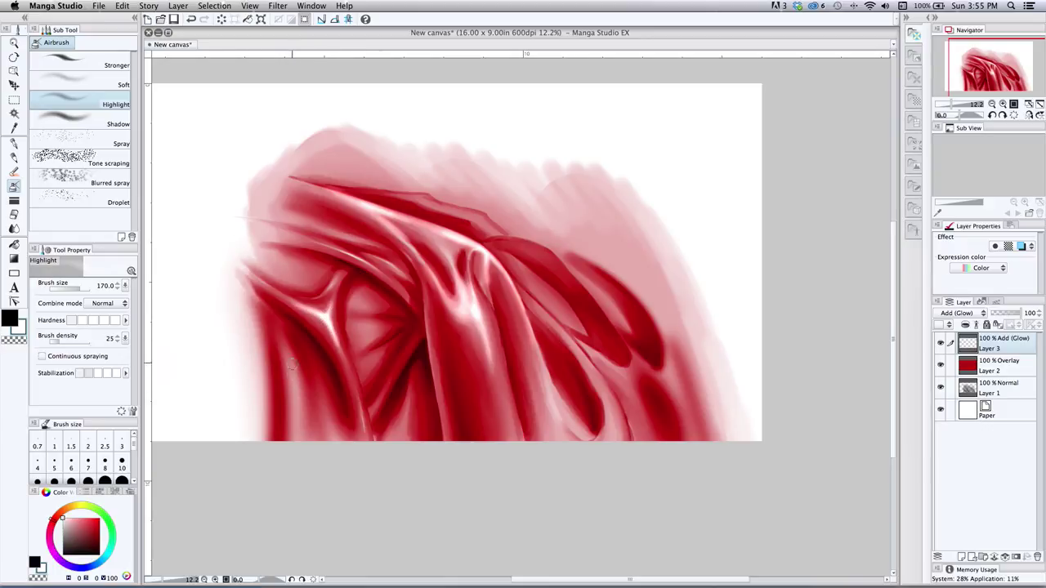
mouse_move(297, 410)
mouse_down()
mouse_move(296, 399)
mouse_move(301, 448)
mouse_up()
Highlight the looped fold at the lower right and the ridges between the right-hand shadows, reducing the brush to size 150
key(bracketright)
mouse_move(559, 407)
mouse_down()
mouse_move(543, 367)
mouse_move(593, 425)
mouse_up()
mouse_move(603, 391)
mouse_down()
mouse_move(615, 433)
mouse_move(574, 348)
mouse_move(617, 433)
mouse_up()
mouse_move(551, 288)
mouse_down()
mouse_move(565, 314)
mouse_move(520, 268)
mouse_move(570, 321)
mouse_move(511, 259)
mouse_move(581, 283)
mouse_move(578, 274)
mouse_move(549, 298)
mouse_up()
key(bracketleft)
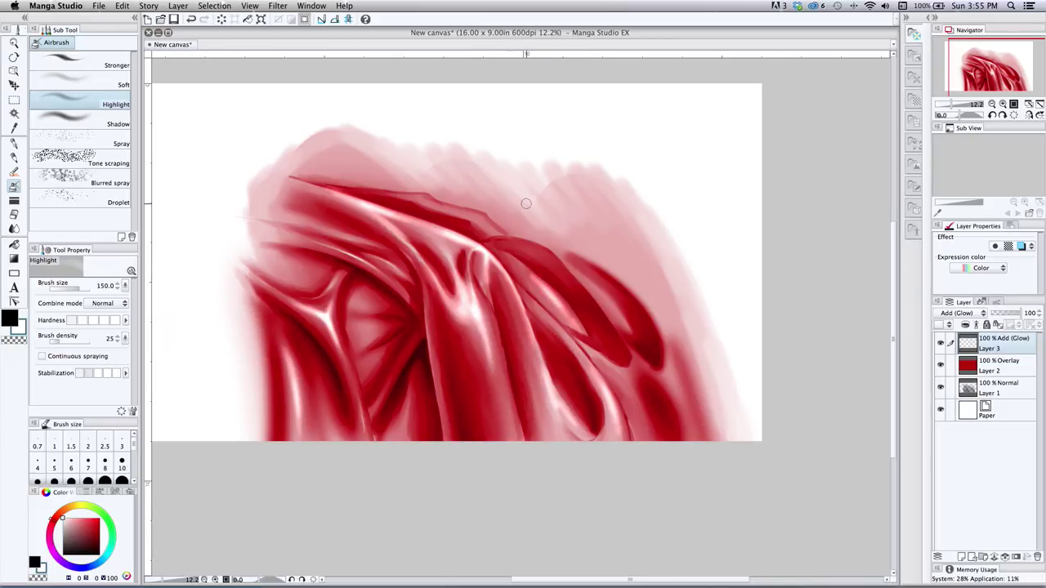
mouse_move(555, 296)
mouse_down()
mouse_move(536, 255)
mouse_move(617, 298)
mouse_move(605, 300)
mouse_move(642, 353)
mouse_move(670, 369)
mouse_move(667, 347)
mouse_move(662, 376)
mouse_move(649, 366)
mouse_move(670, 378)
mouse_move(682, 406)
mouse_up()
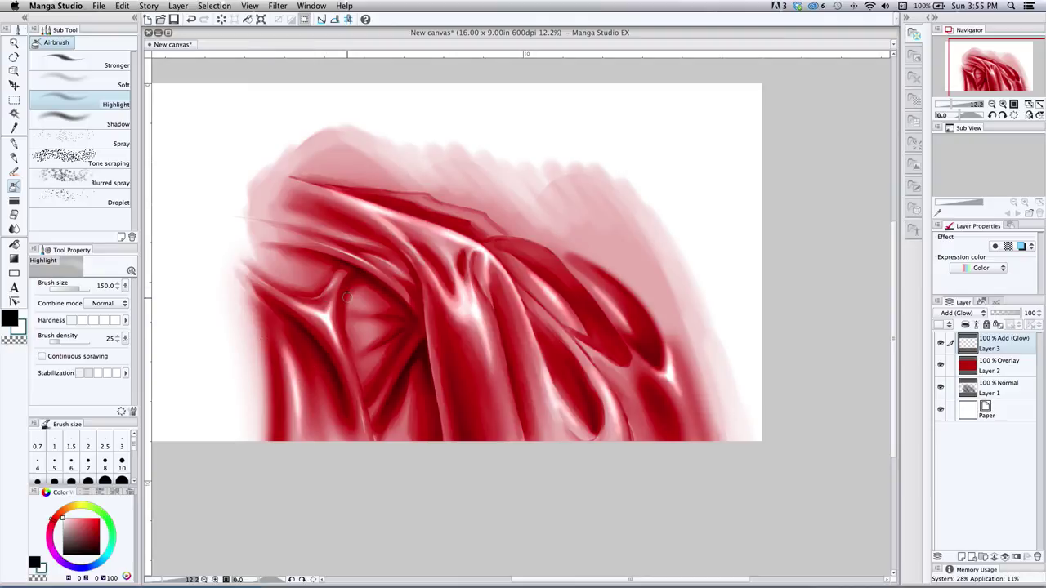
Highlight the thin upper-left folds and the diagonal ridge below the sunken central-left area
mouse_move(366, 267)
mouse_down()
mouse_move(324, 244)
mouse_move(405, 299)
mouse_move(360, 262)
mouse_move(276, 232)
mouse_up()
mouse_move(353, 241)
mouse_down()
mouse_move(302, 227)
mouse_move(342, 235)
mouse_move(382, 250)
mouse_up()
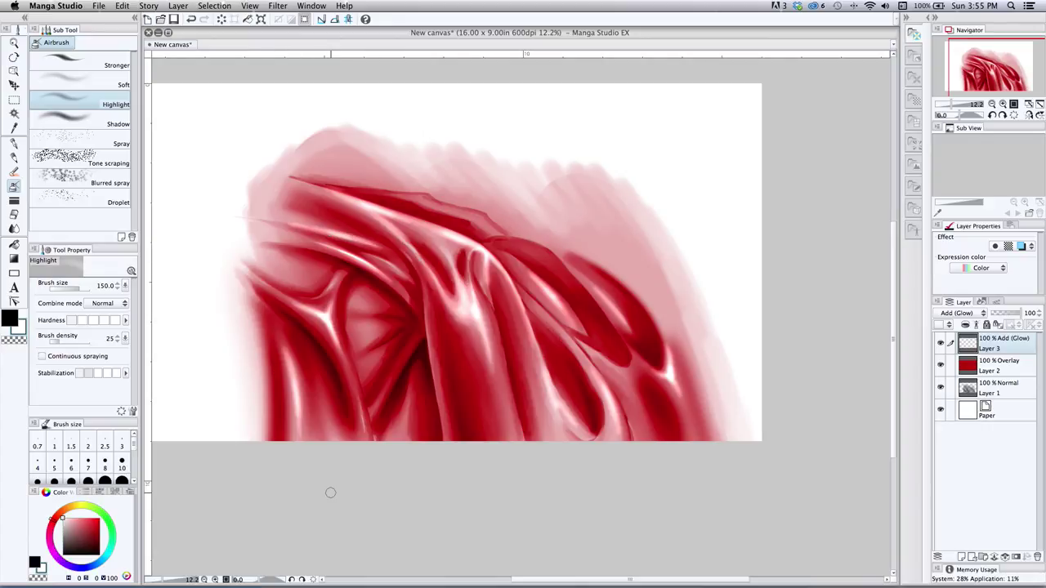
mouse_move(397, 364)
mouse_down()
mouse_move(371, 418)
mouse_move(406, 353)
mouse_up()
Brighten the ridge above the looped lower-right fold and the cloth beside its shadow at brush sizes 100 to 250
drag(542, 313, 566, 337)
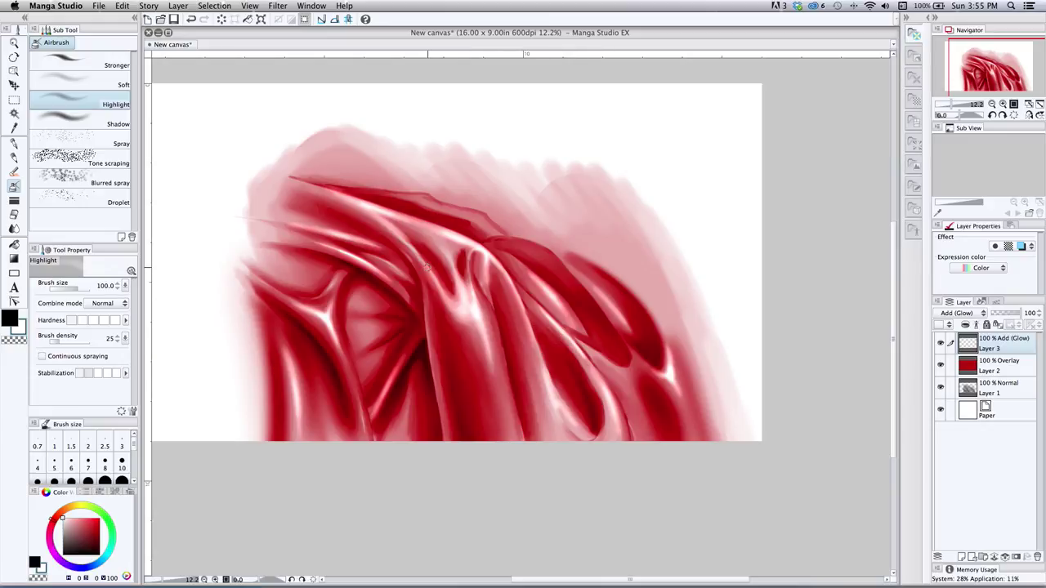
drag(562, 440, 542, 385)
key(bracketright)
key(bracketright)
drag(555, 431, 533, 366)
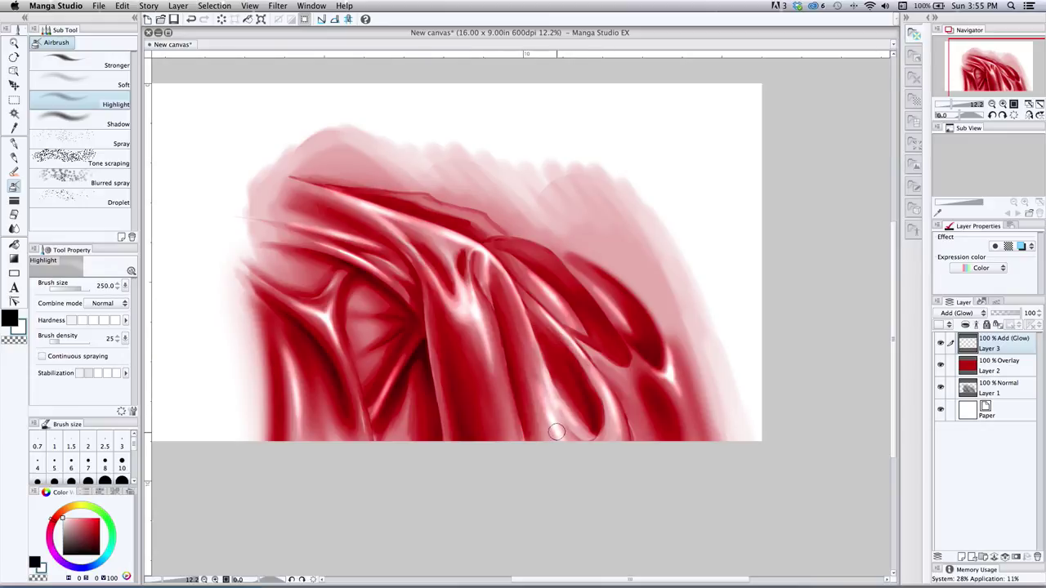
Add broad, soft highlights at size 250 to the central-left hollow, the lower-left and upper-left folds, and the upper ridge
mouse_move(356, 317)
mouse_down()
mouse_move(402, 331)
mouse_move(390, 317)
mouse_up()
drag(319, 392, 341, 463)
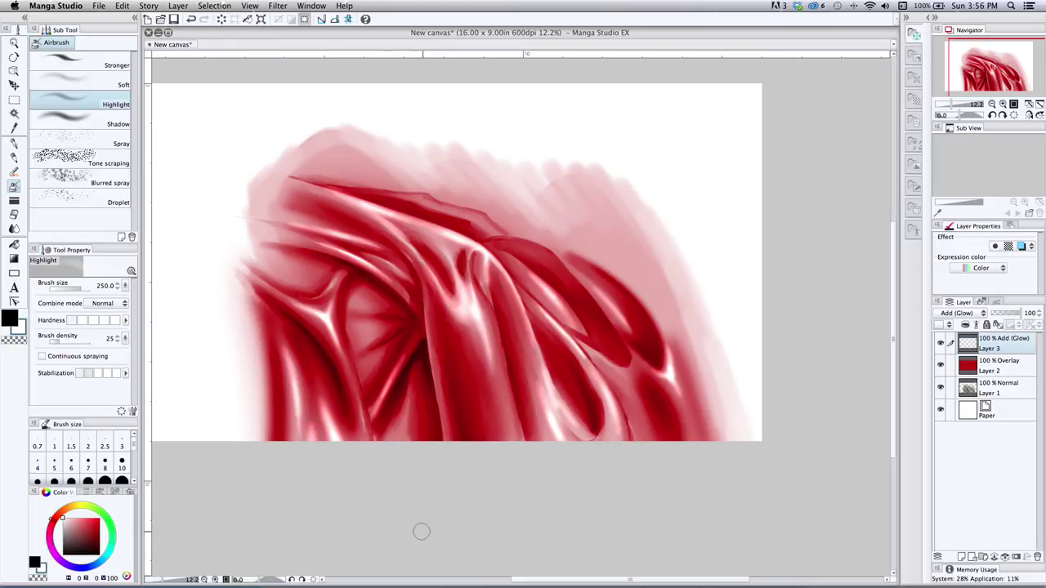
mouse_move(284, 263)
mouse_down()
mouse_move(304, 275)
mouse_move(324, 267)
mouse_up()
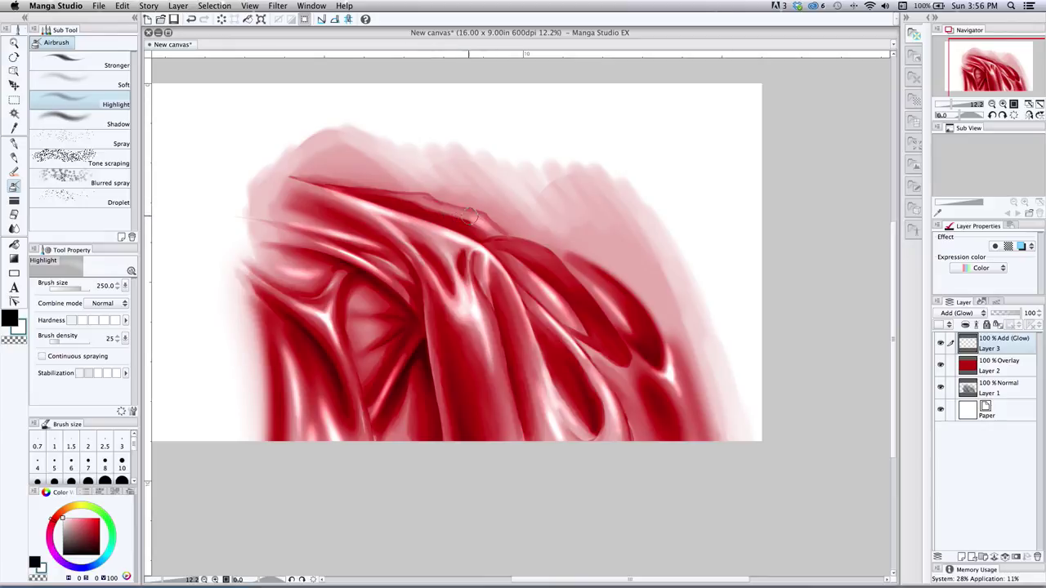
mouse_move(437, 201)
mouse_down()
mouse_move(554, 248)
mouse_move(441, 230)
mouse_move(422, 282)
mouse_up()
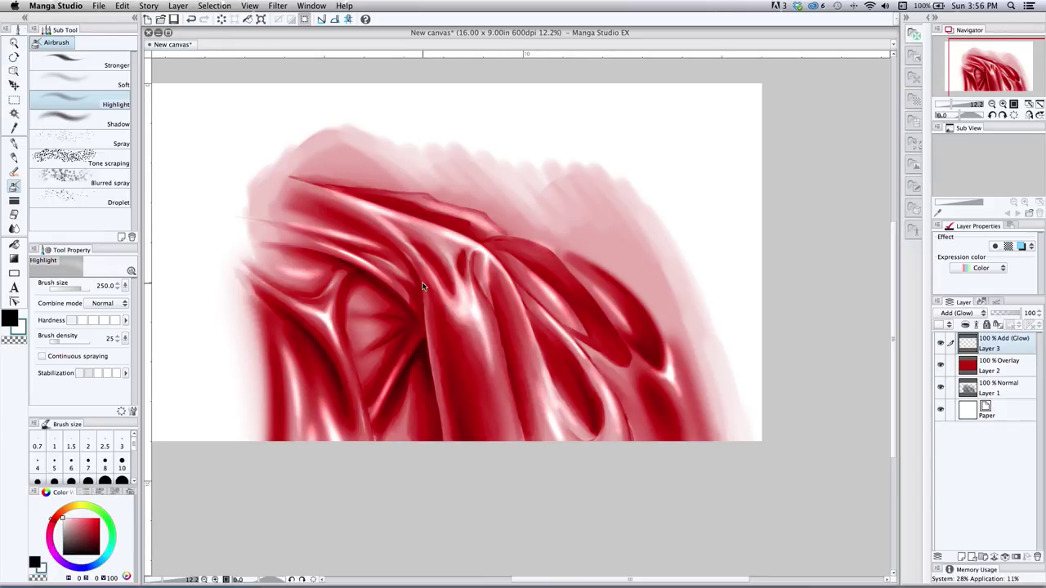